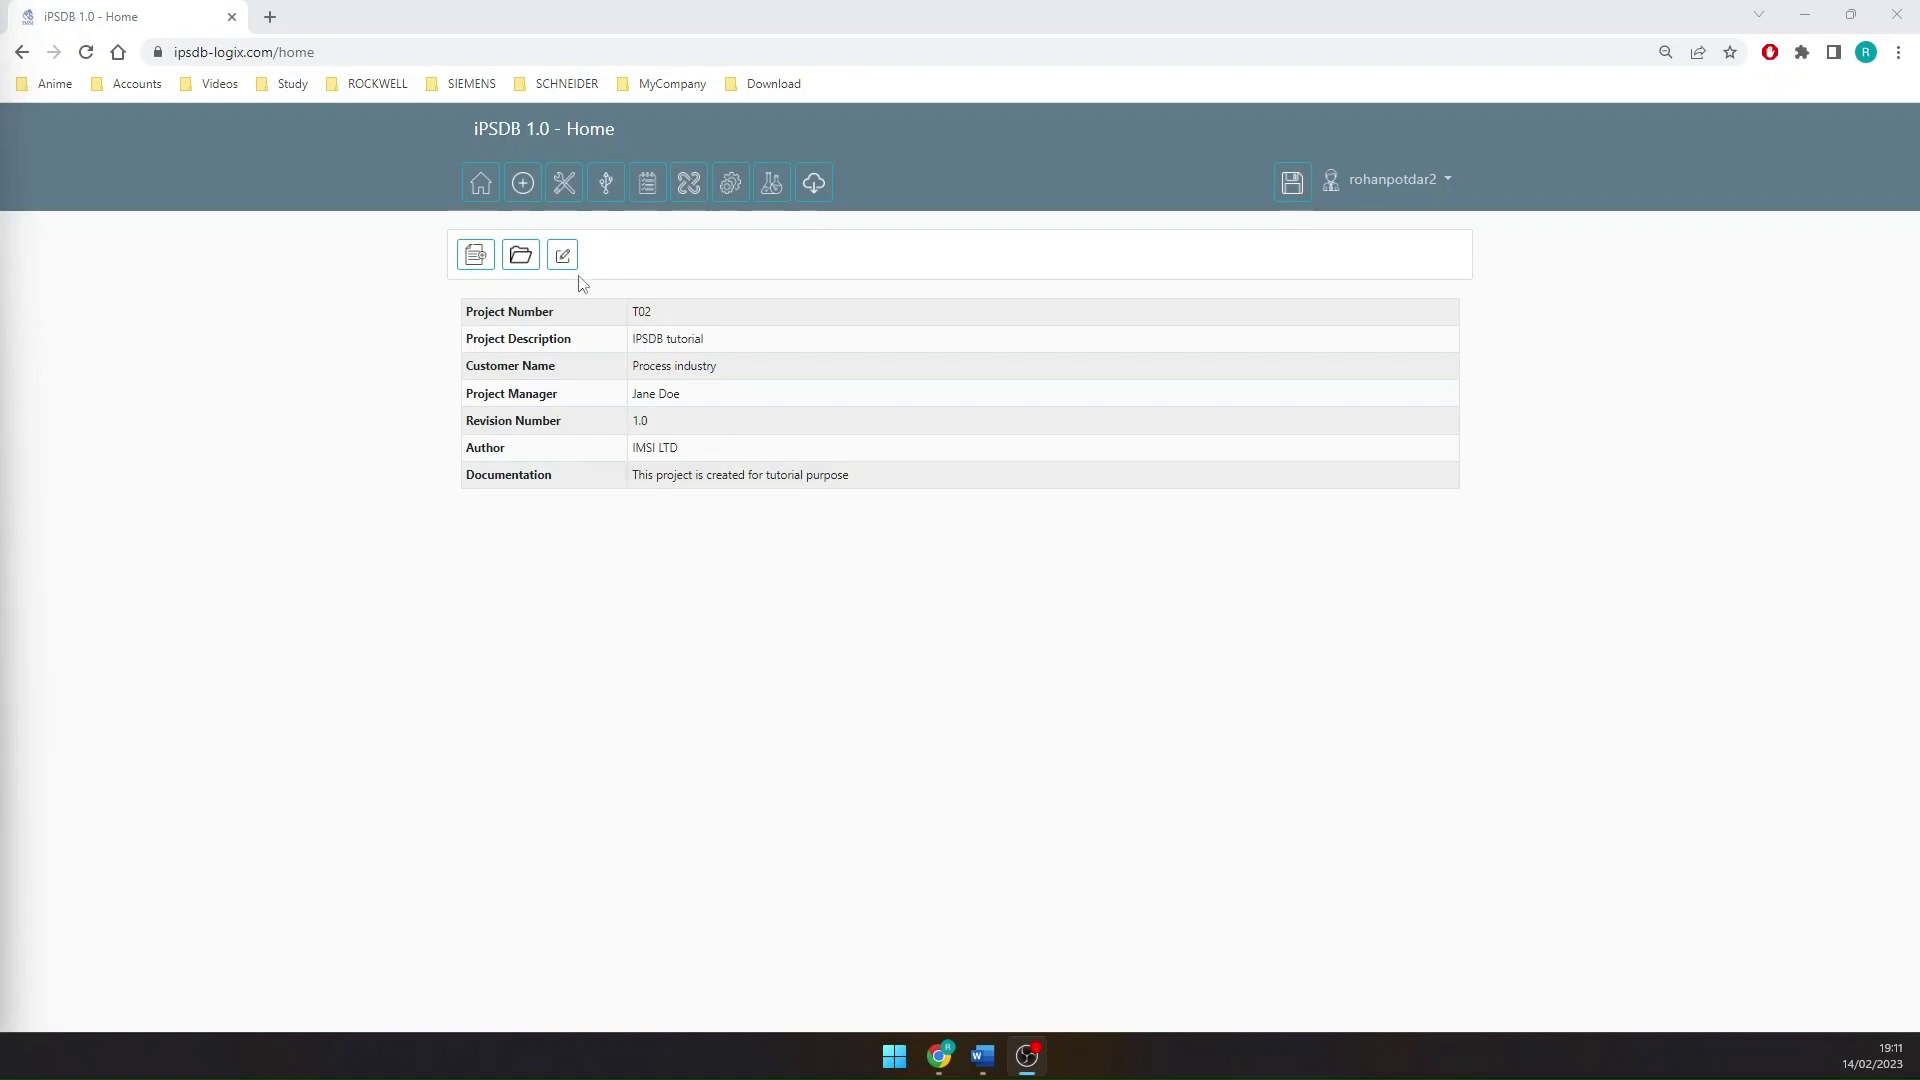
# Open the item editing form on the Items page and review the available item categories
pyautogui.click(531, 197)
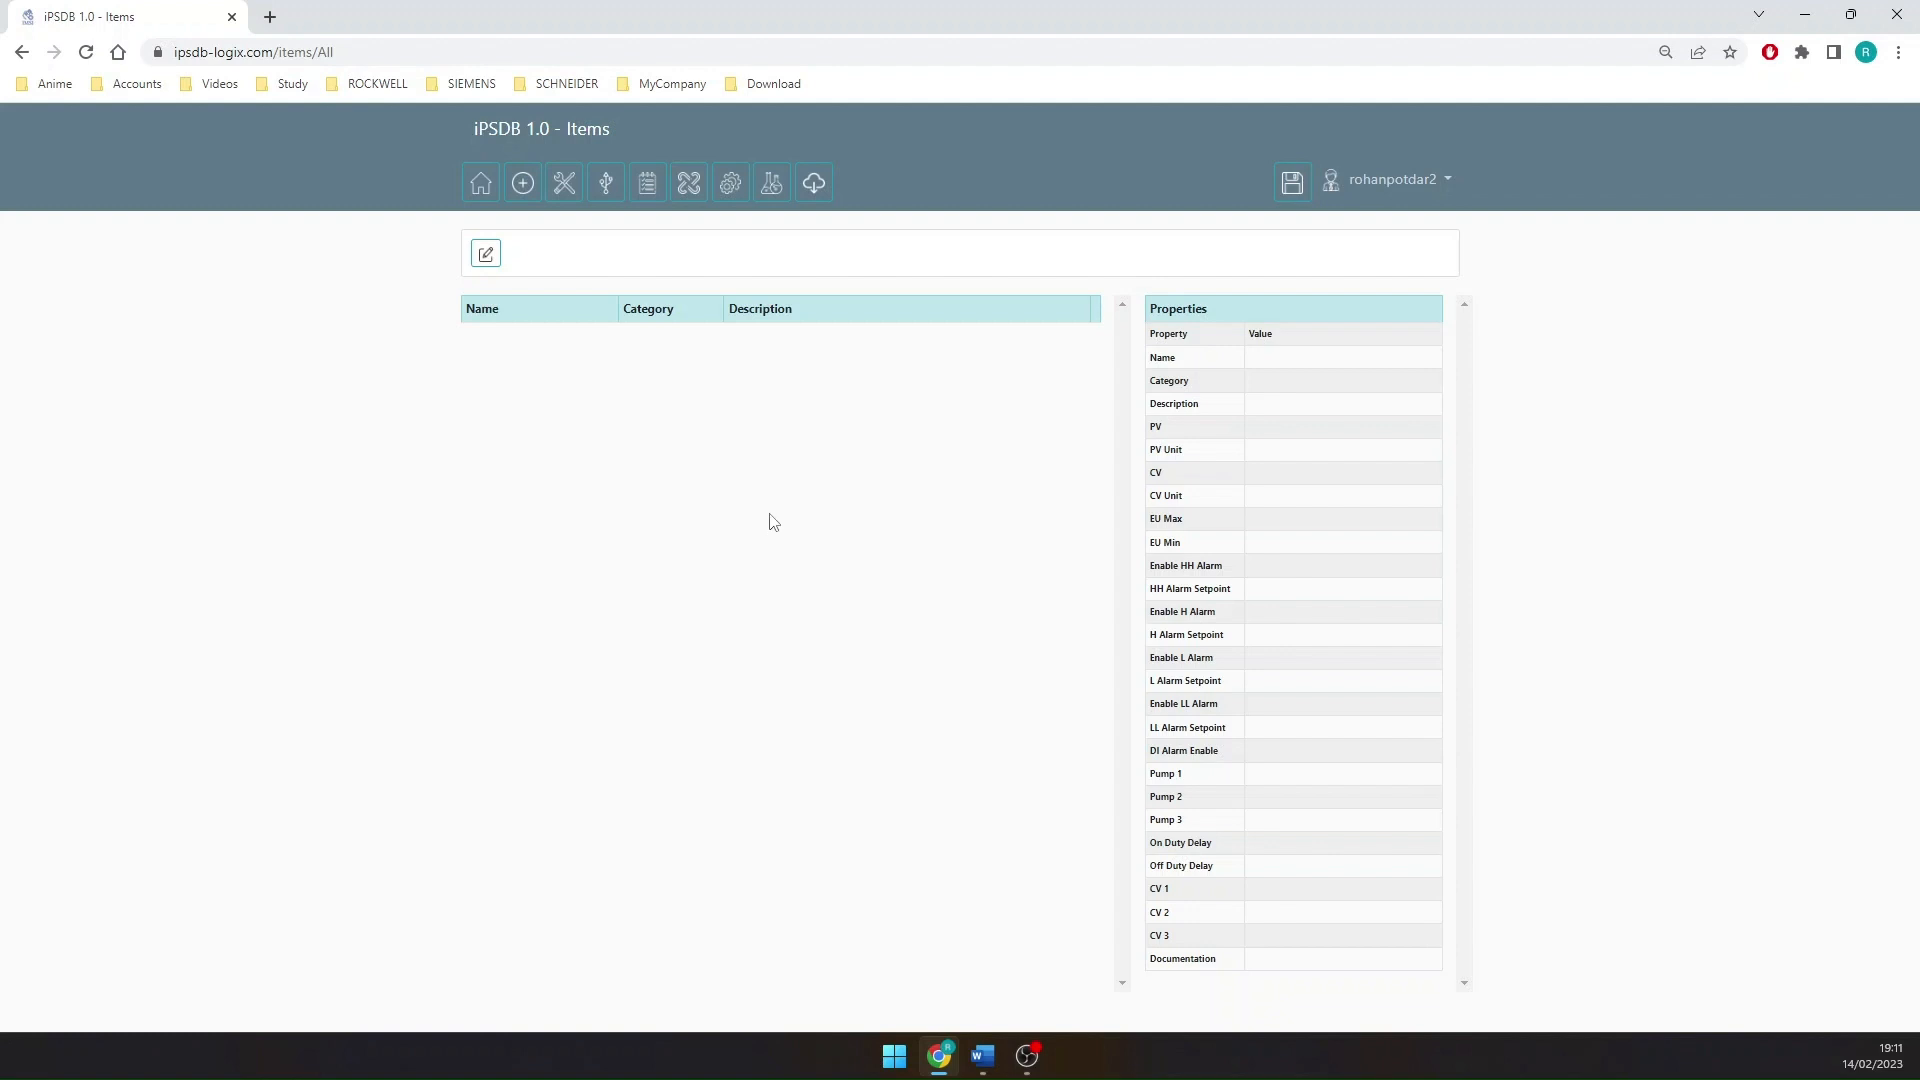
pyautogui.click(484, 255)
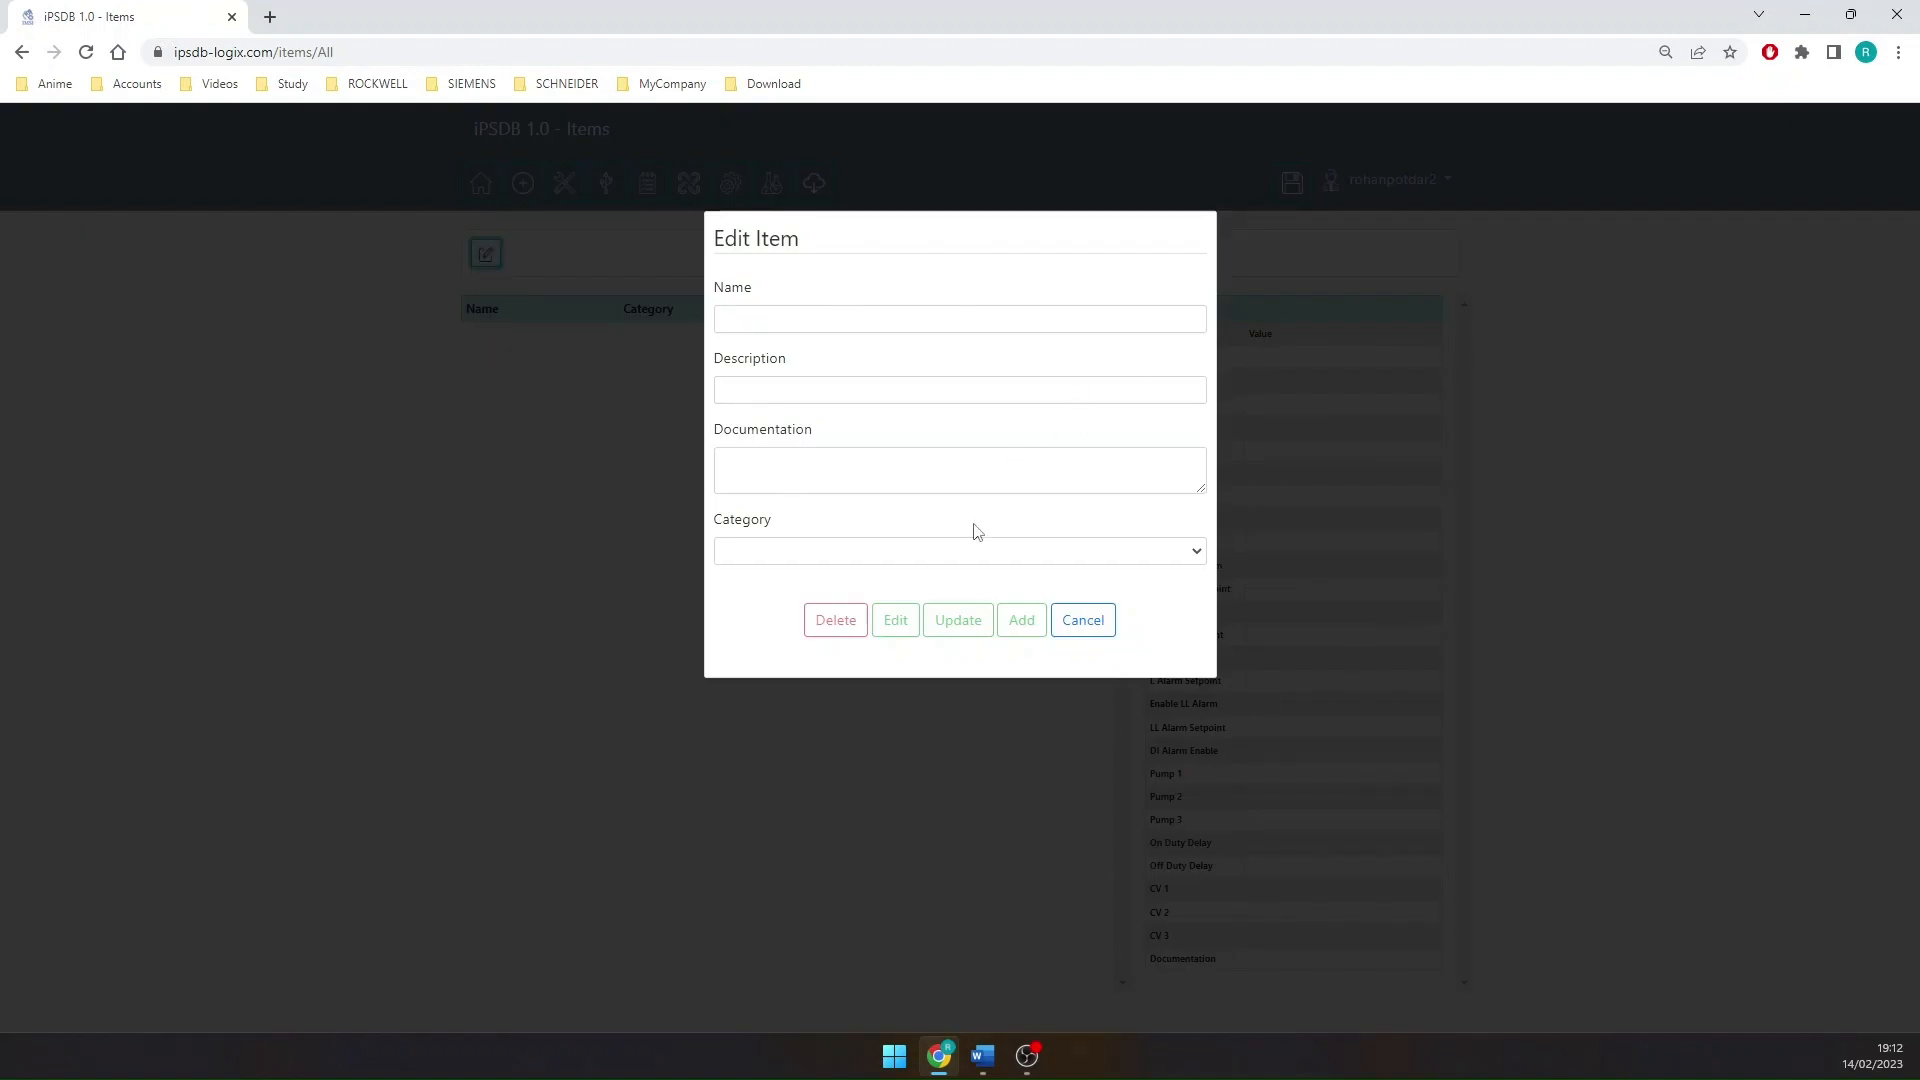
pyautogui.click(752, 556)
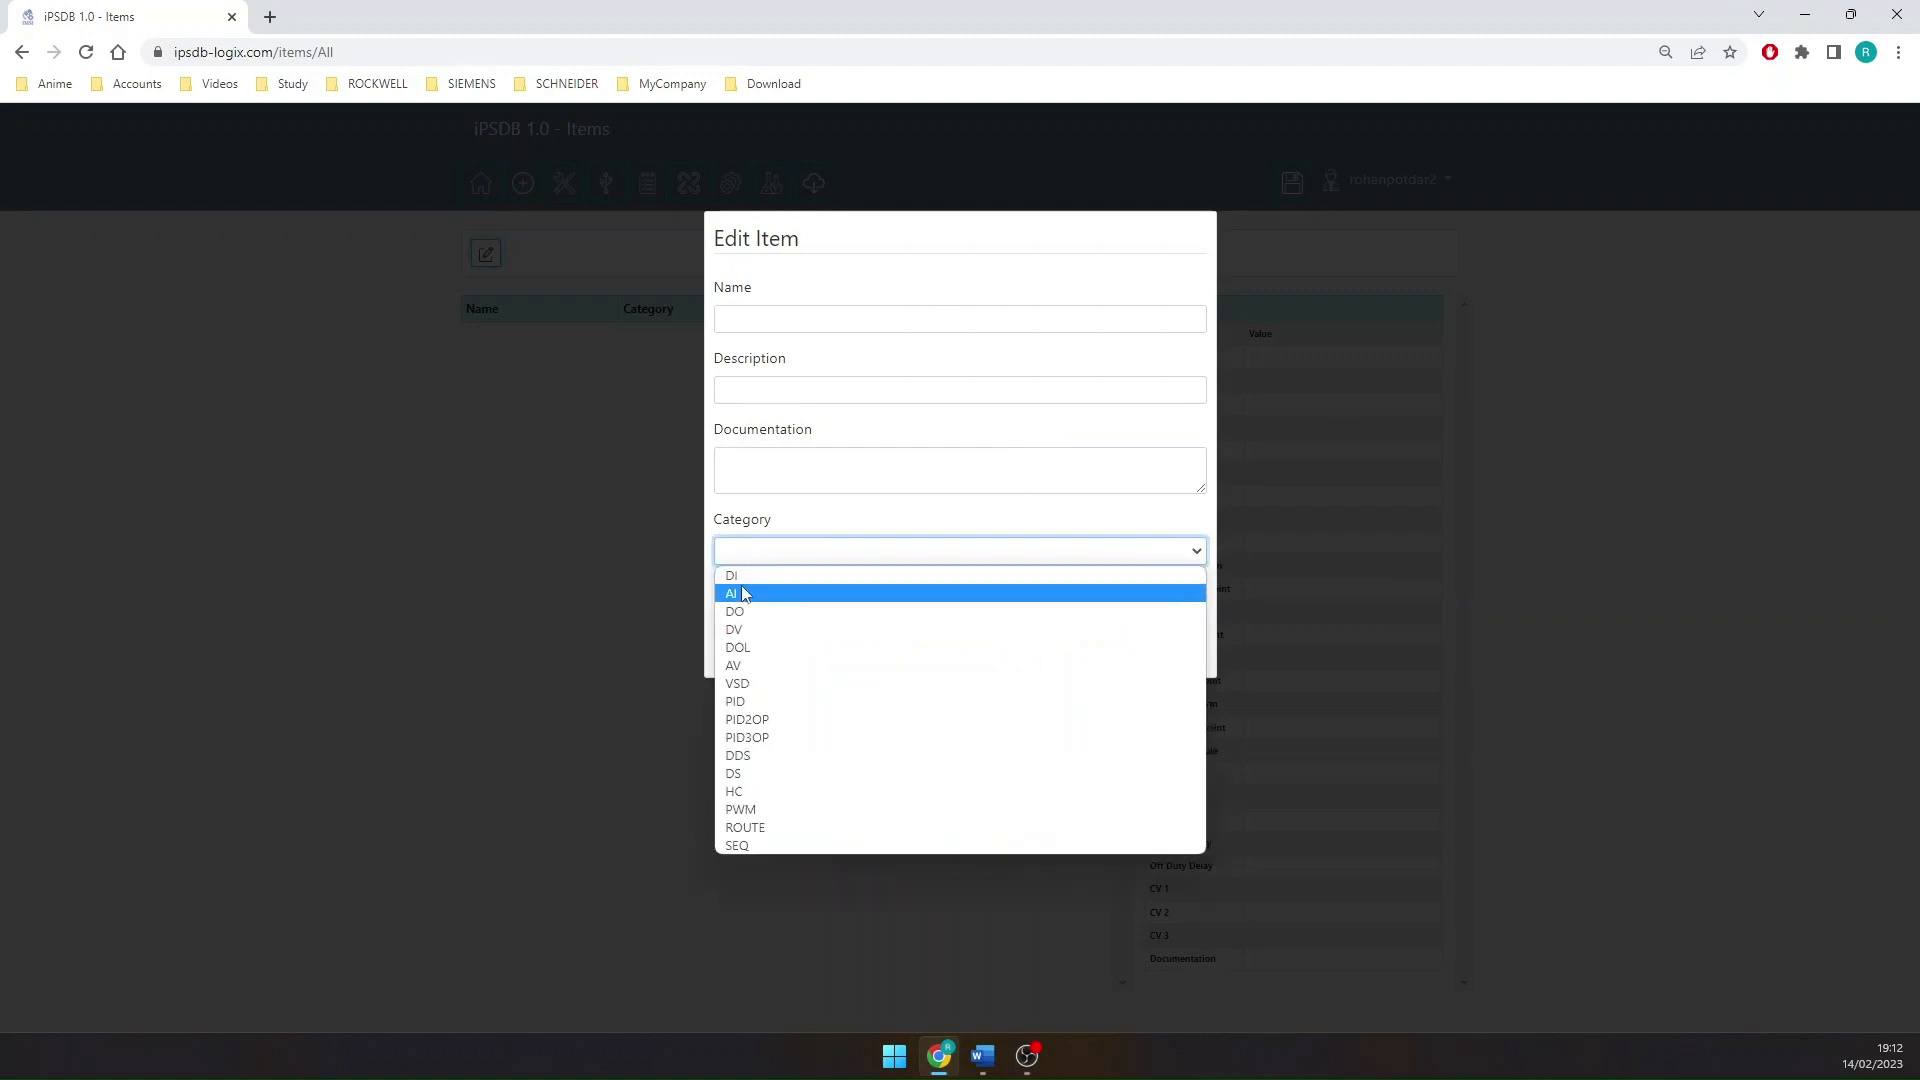
pyautogui.click(765, 553)
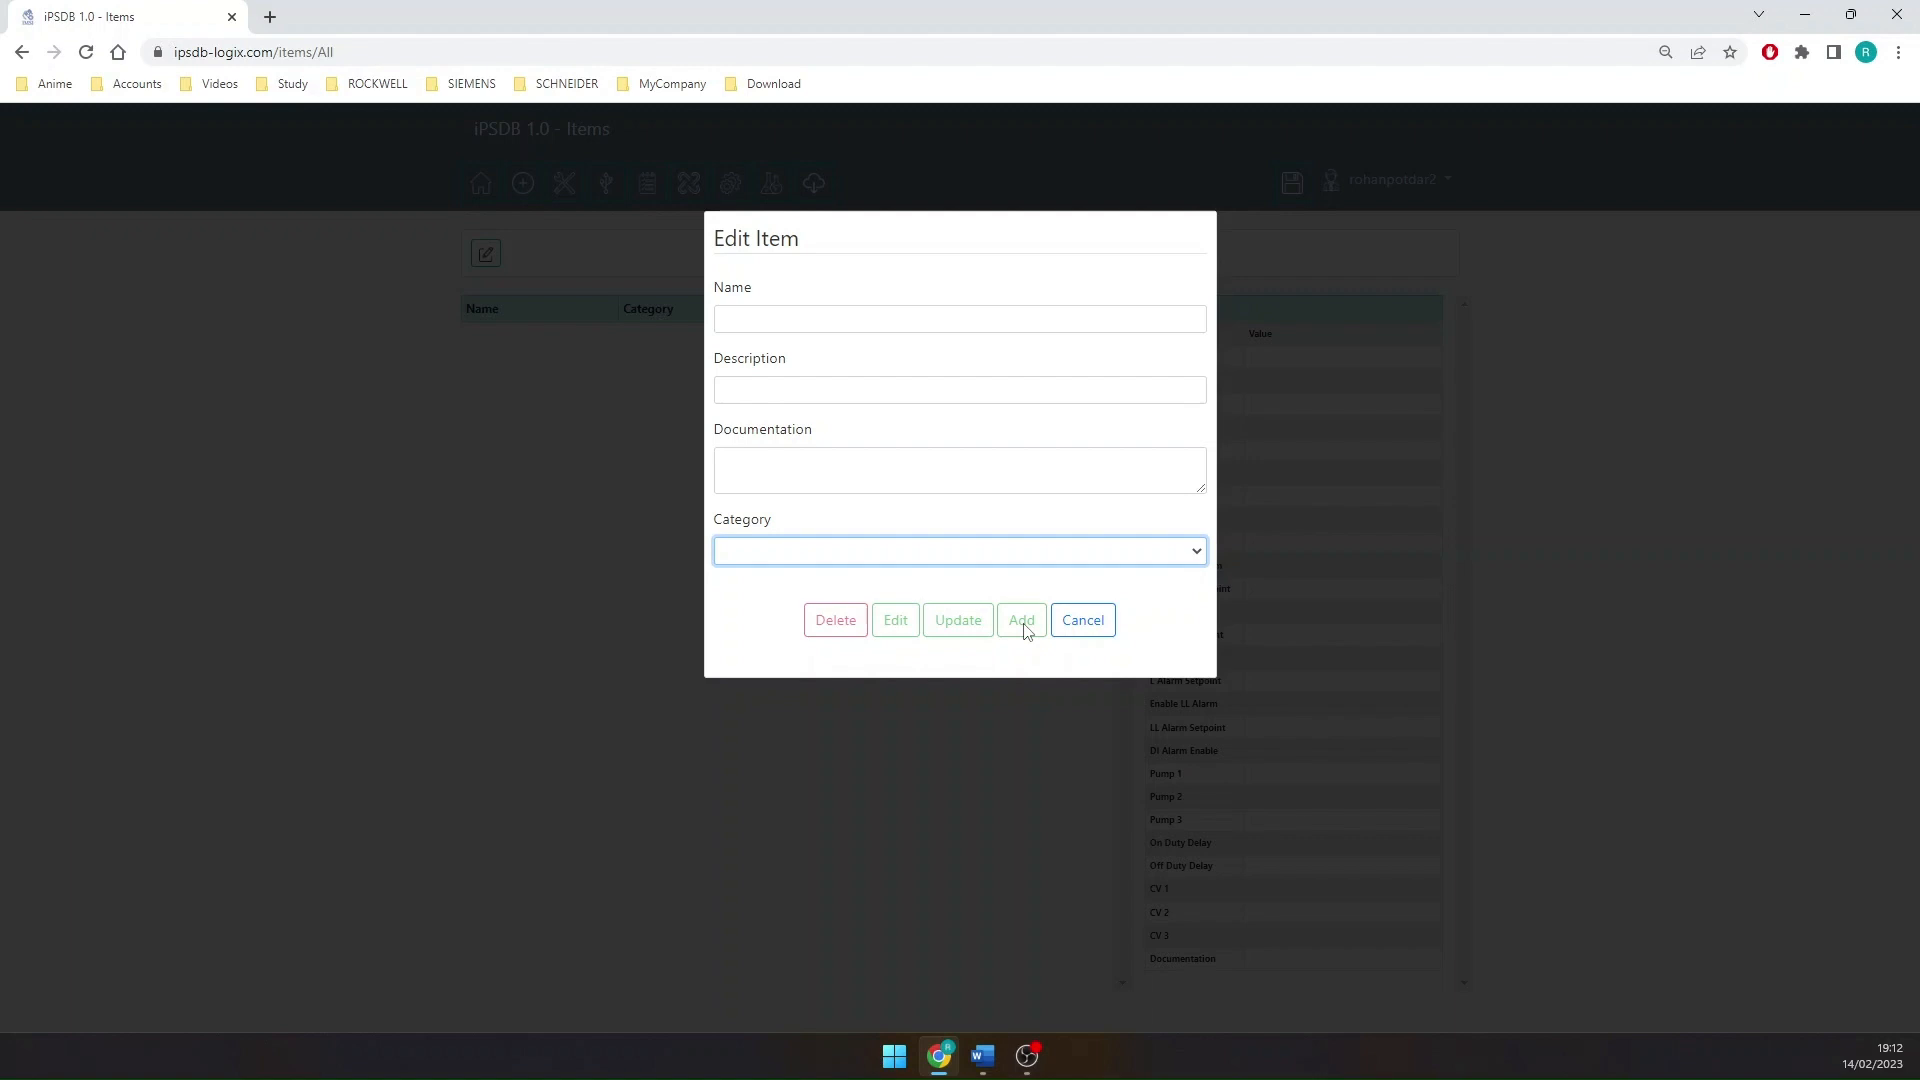
pyautogui.click(838, 563)
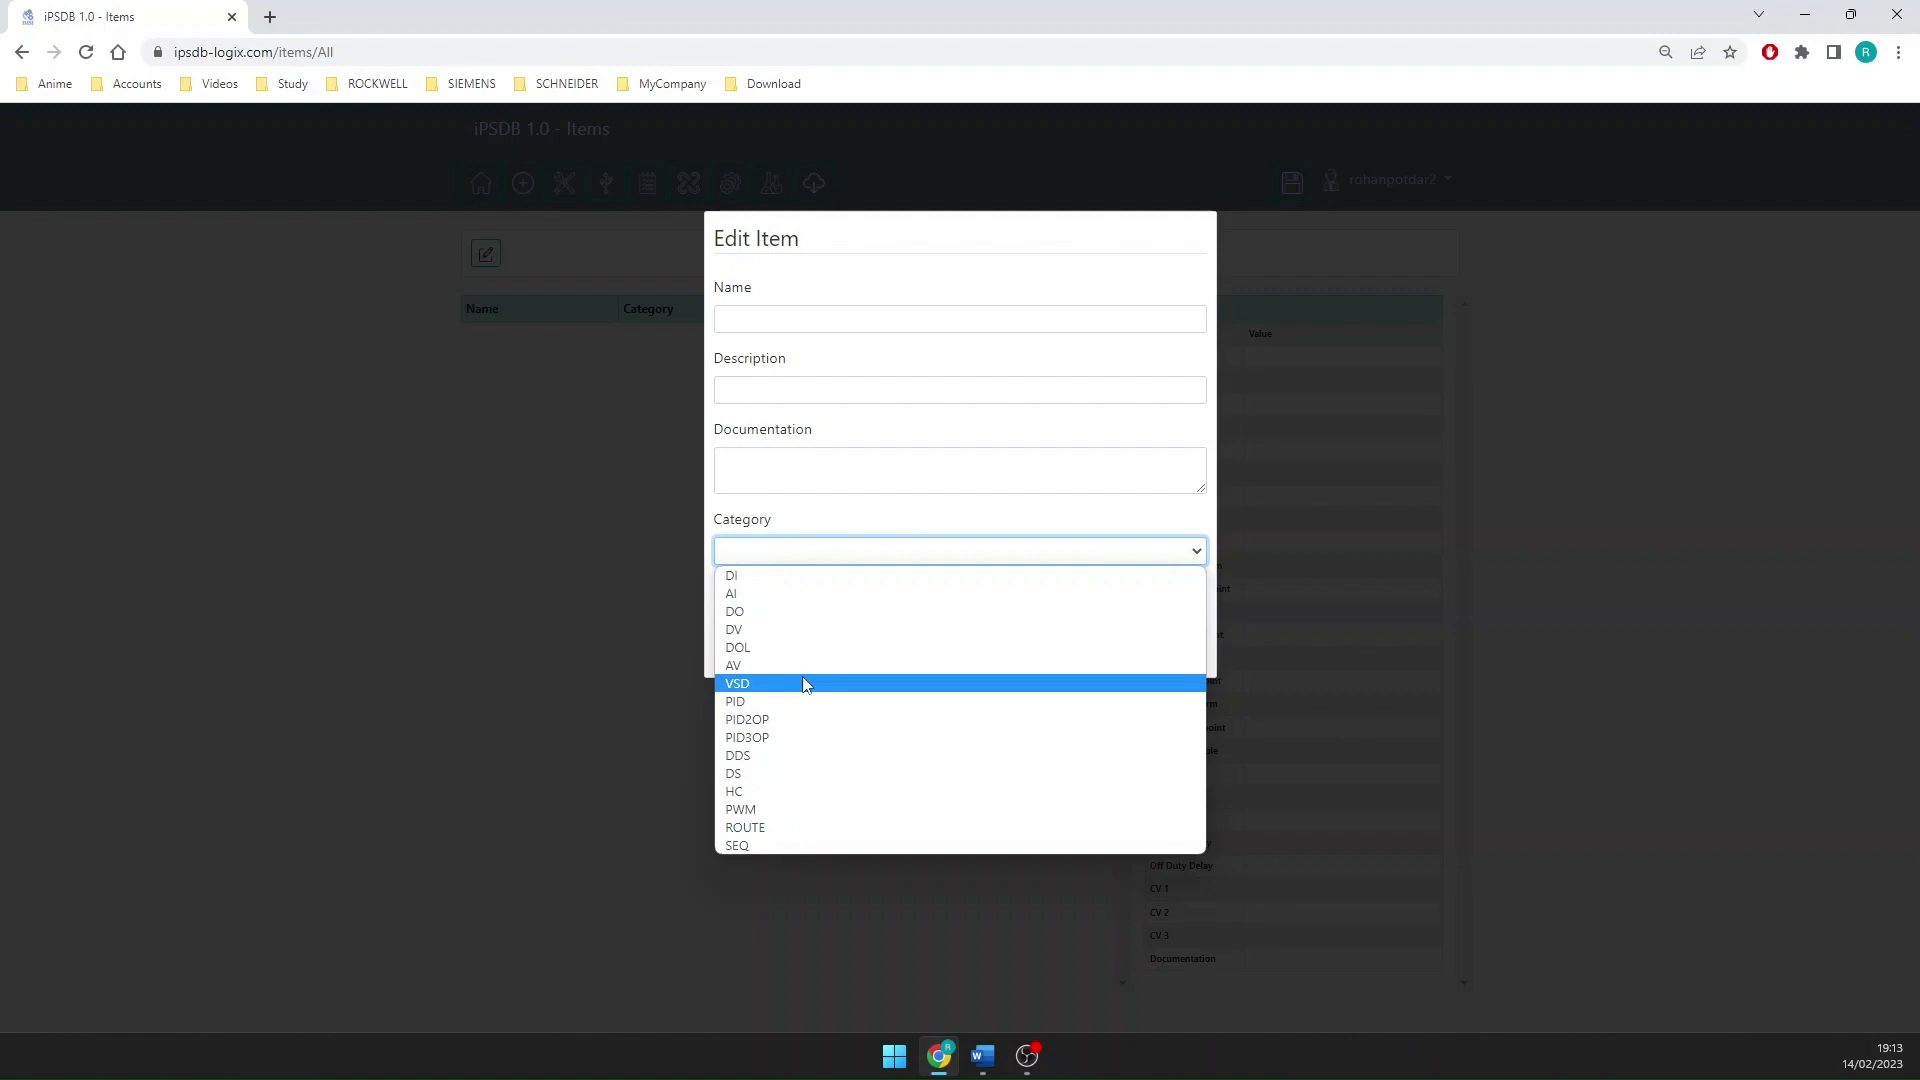
pyautogui.click(806, 553)
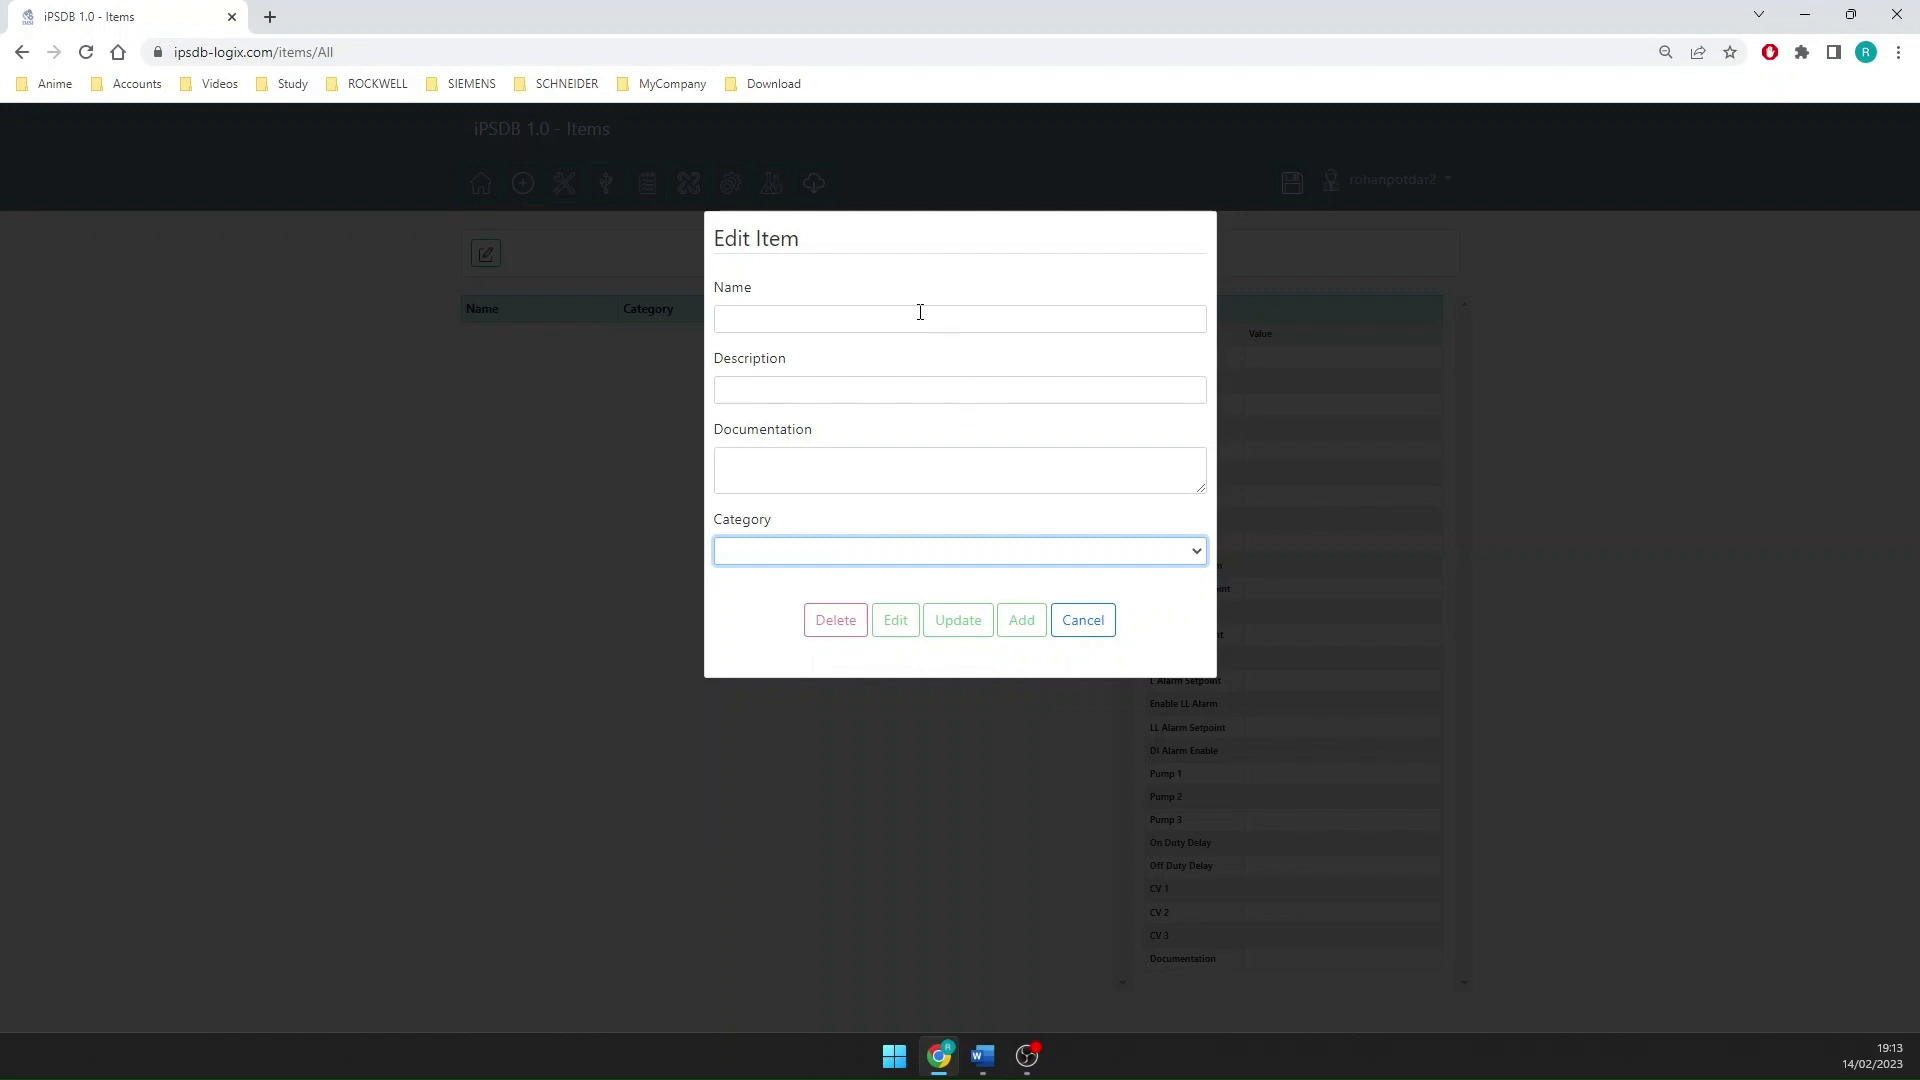
# Name the new item LS01 and describe it as "T1 low level"
pyautogui.click(862, 322)
pyautogui.write('L')
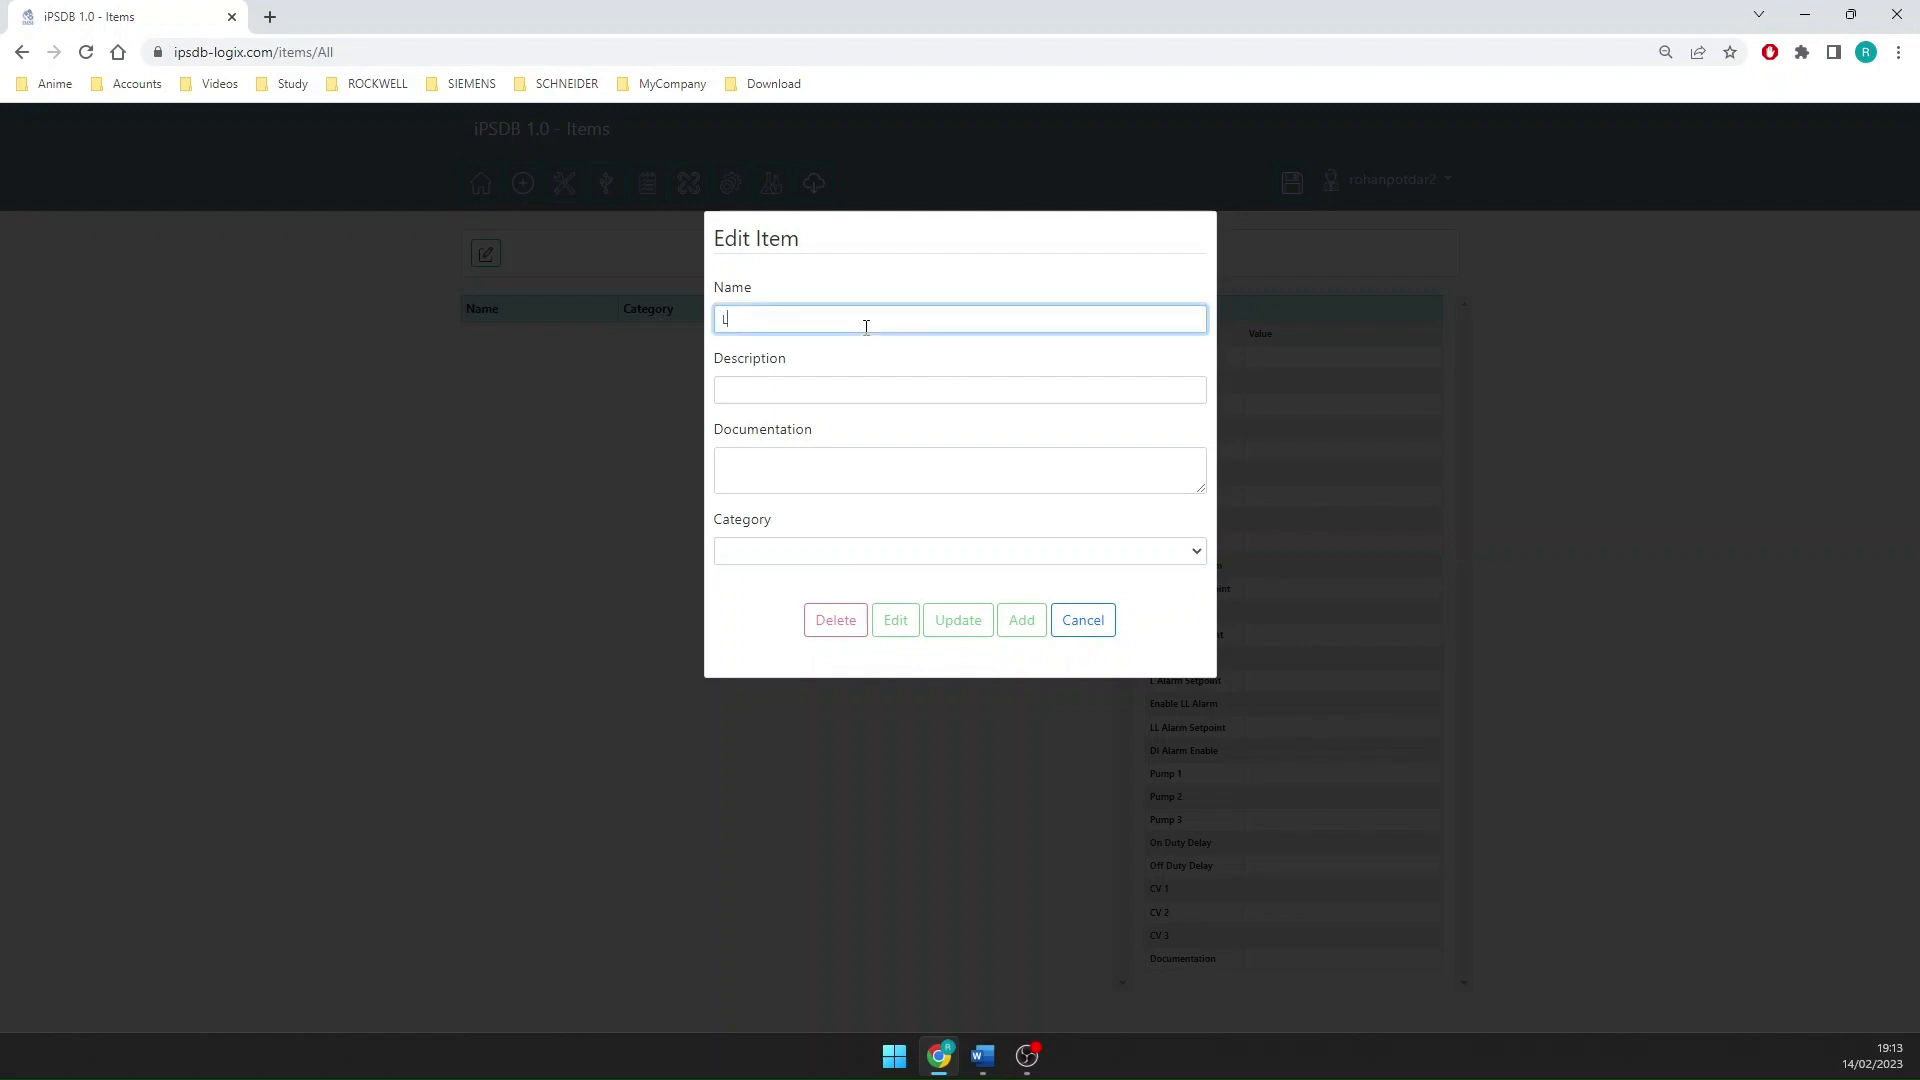
pyautogui.write('s01')
pyautogui.click(806, 390)
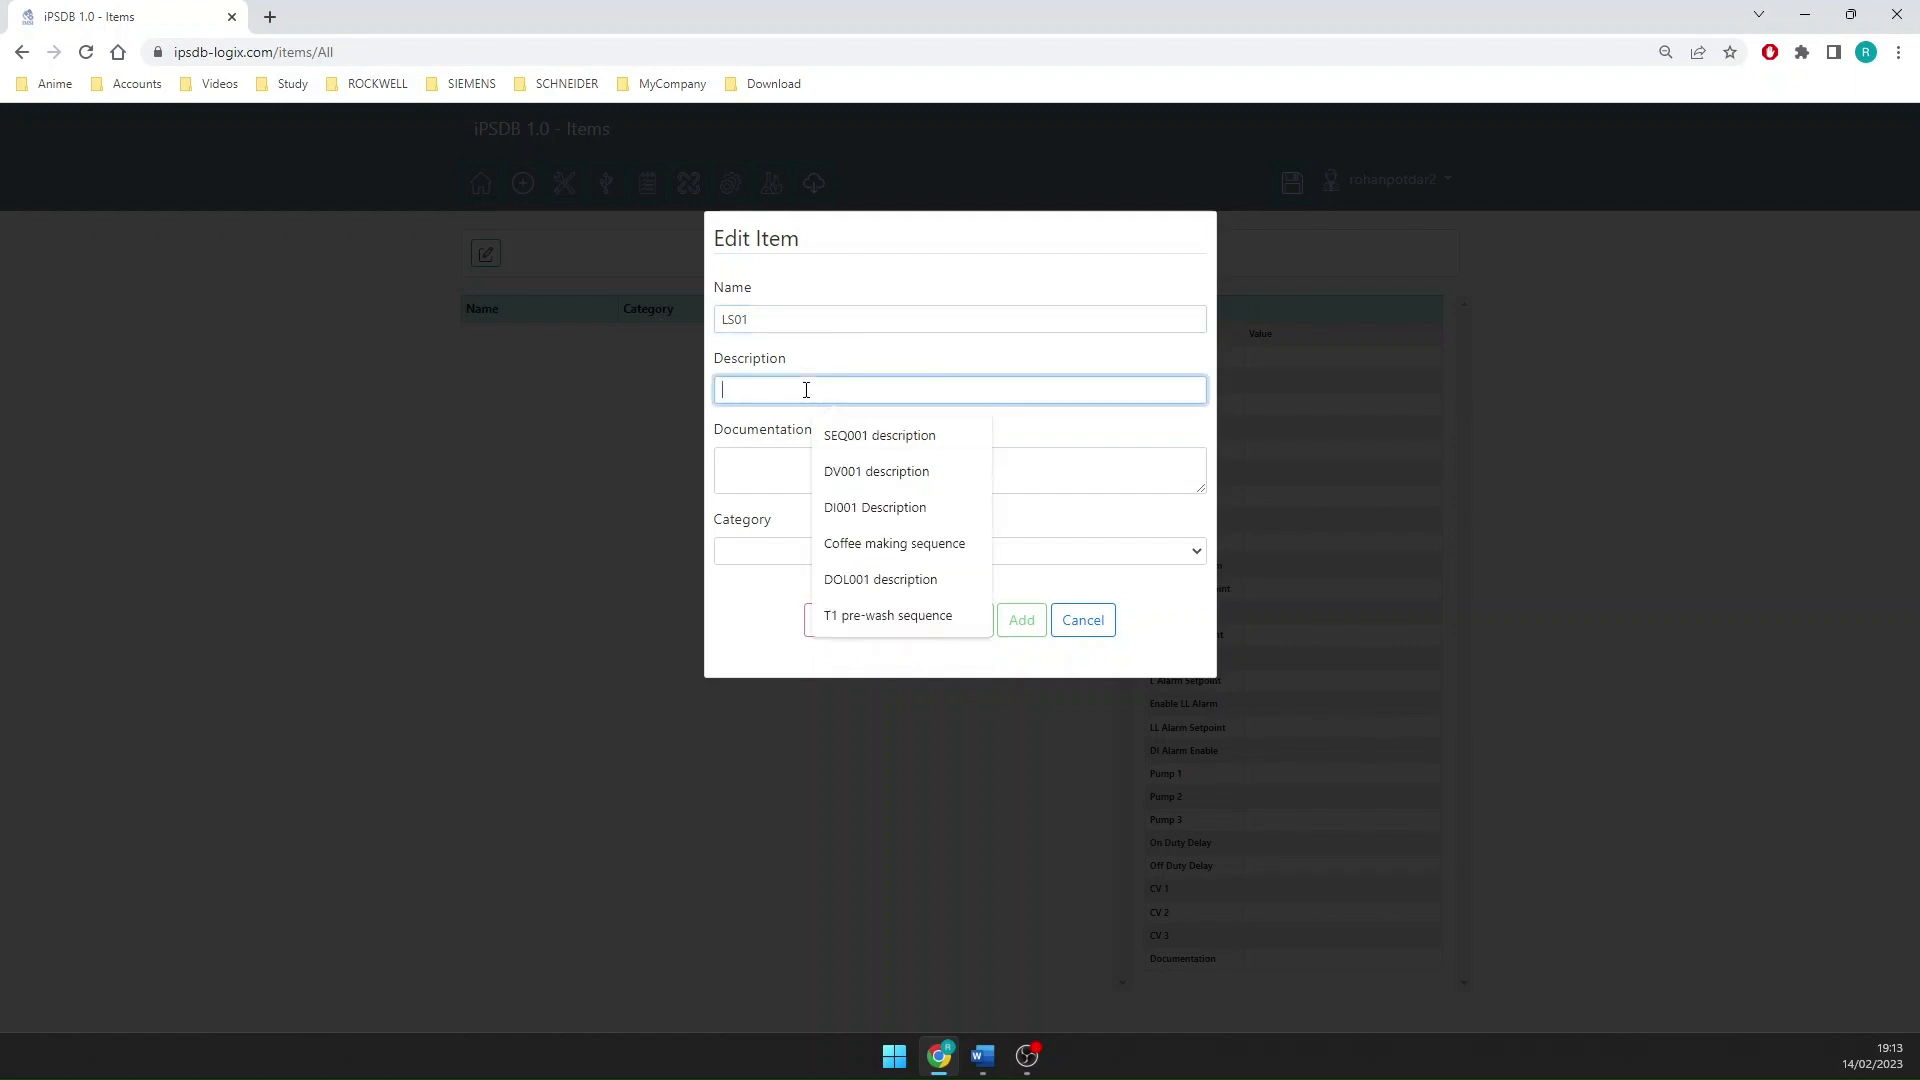
pyautogui.write('T1')
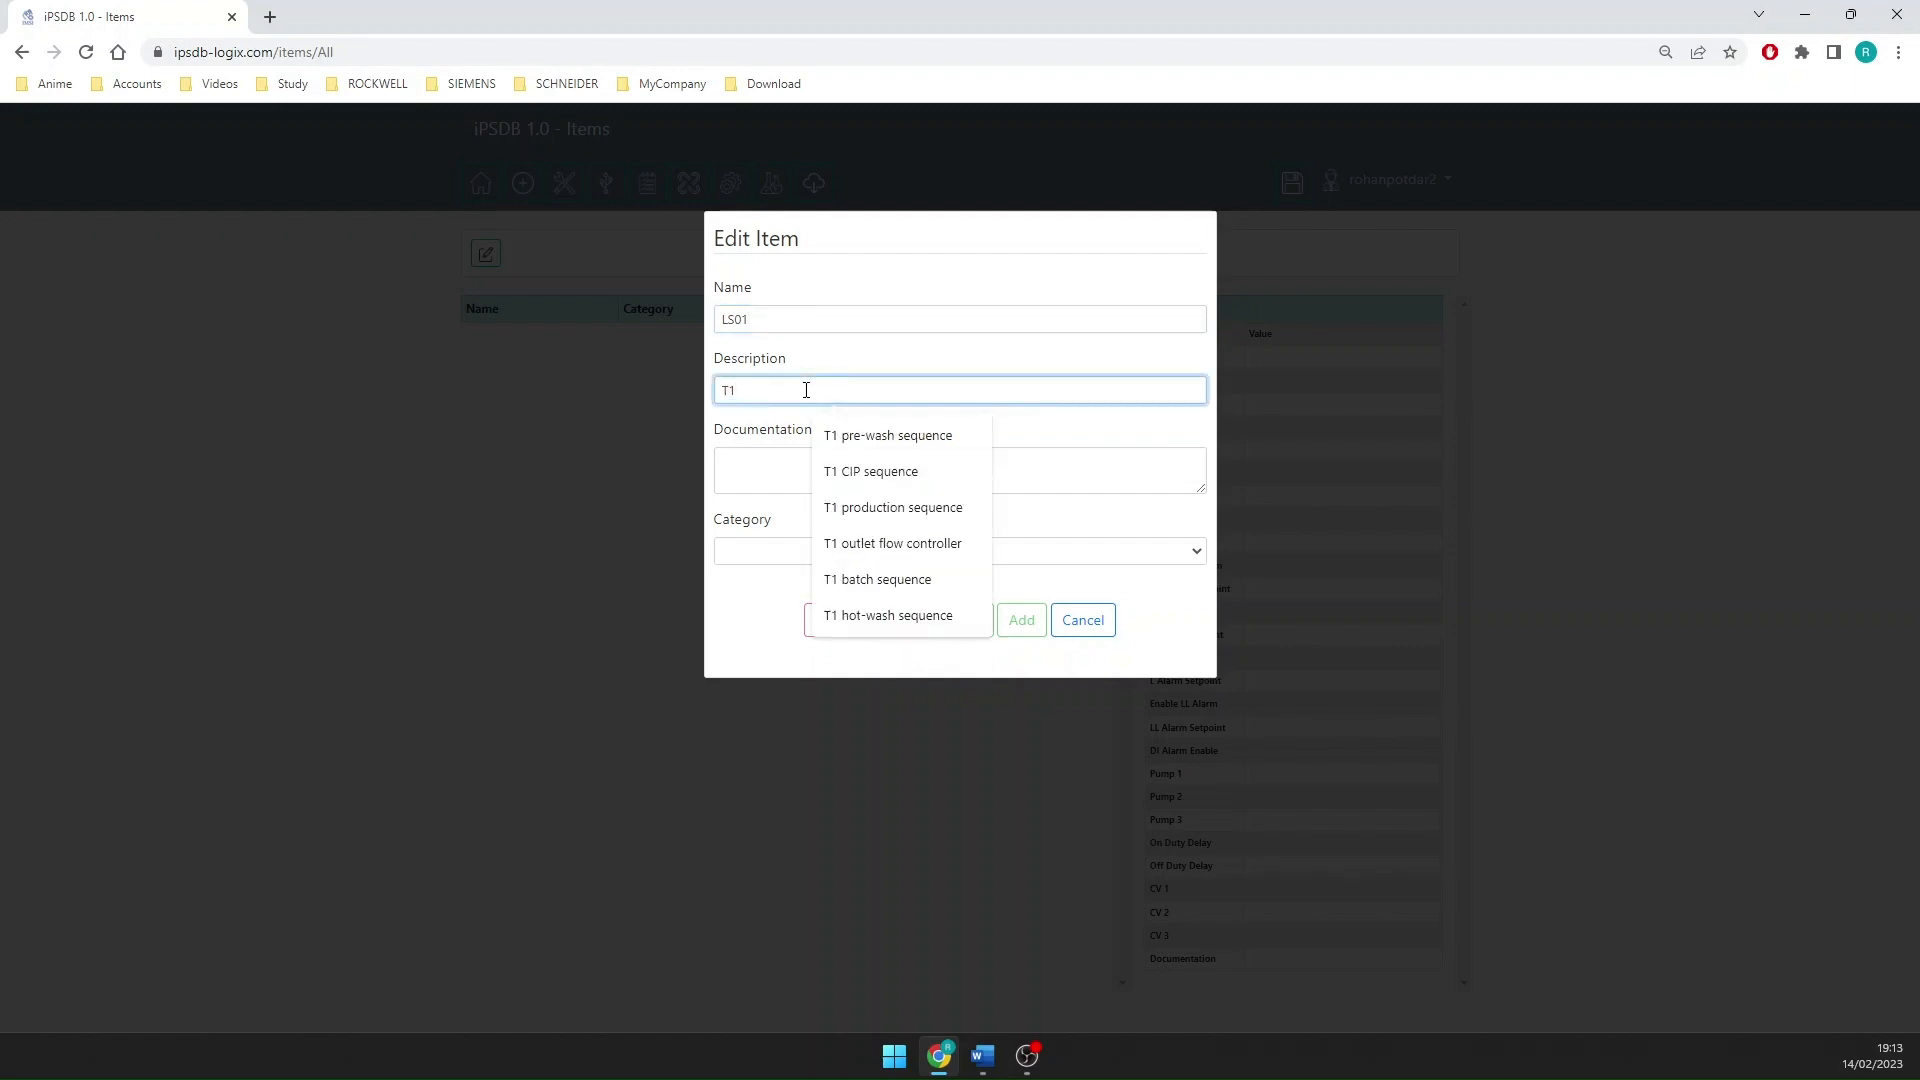
pyautogui.write(' lo')
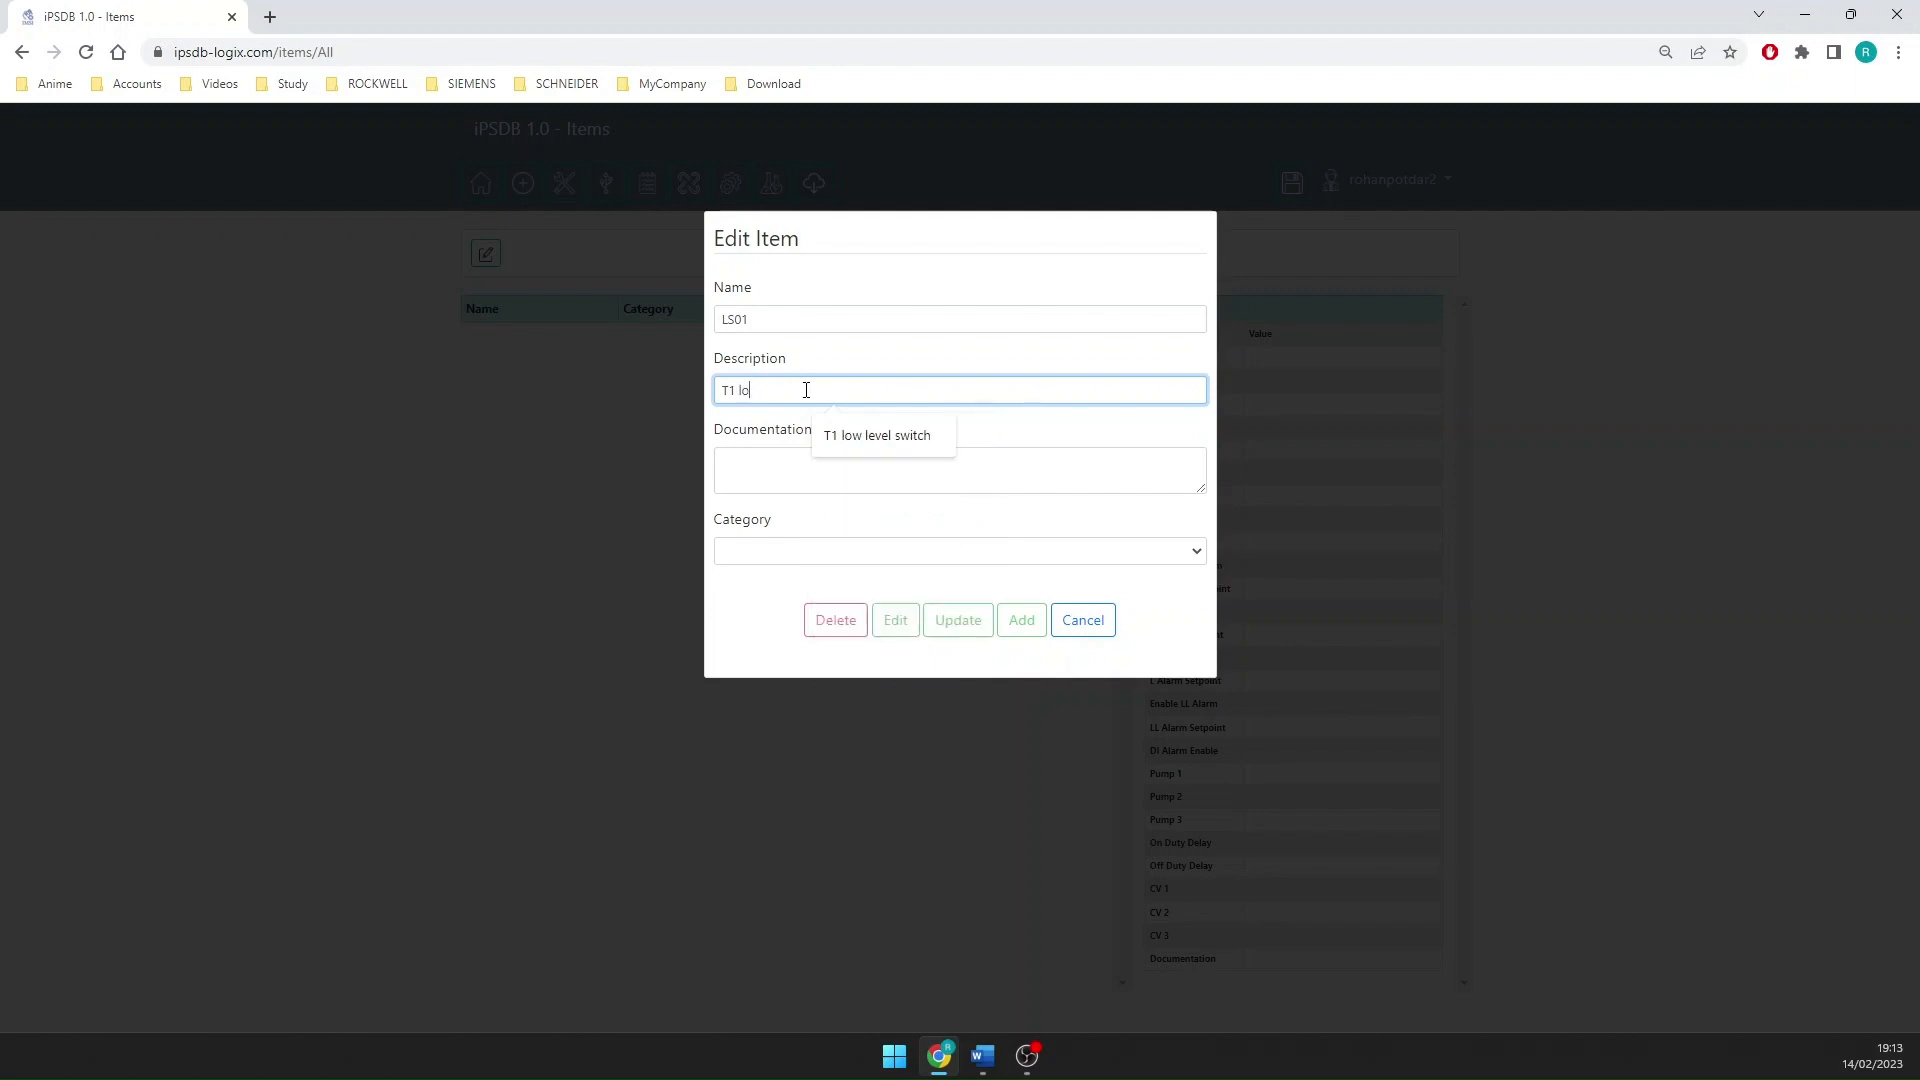
pyautogui.write('w level')
# Enter "Indicates low level in the tank." as the documentation for item LS01
pyautogui.click(769, 462)
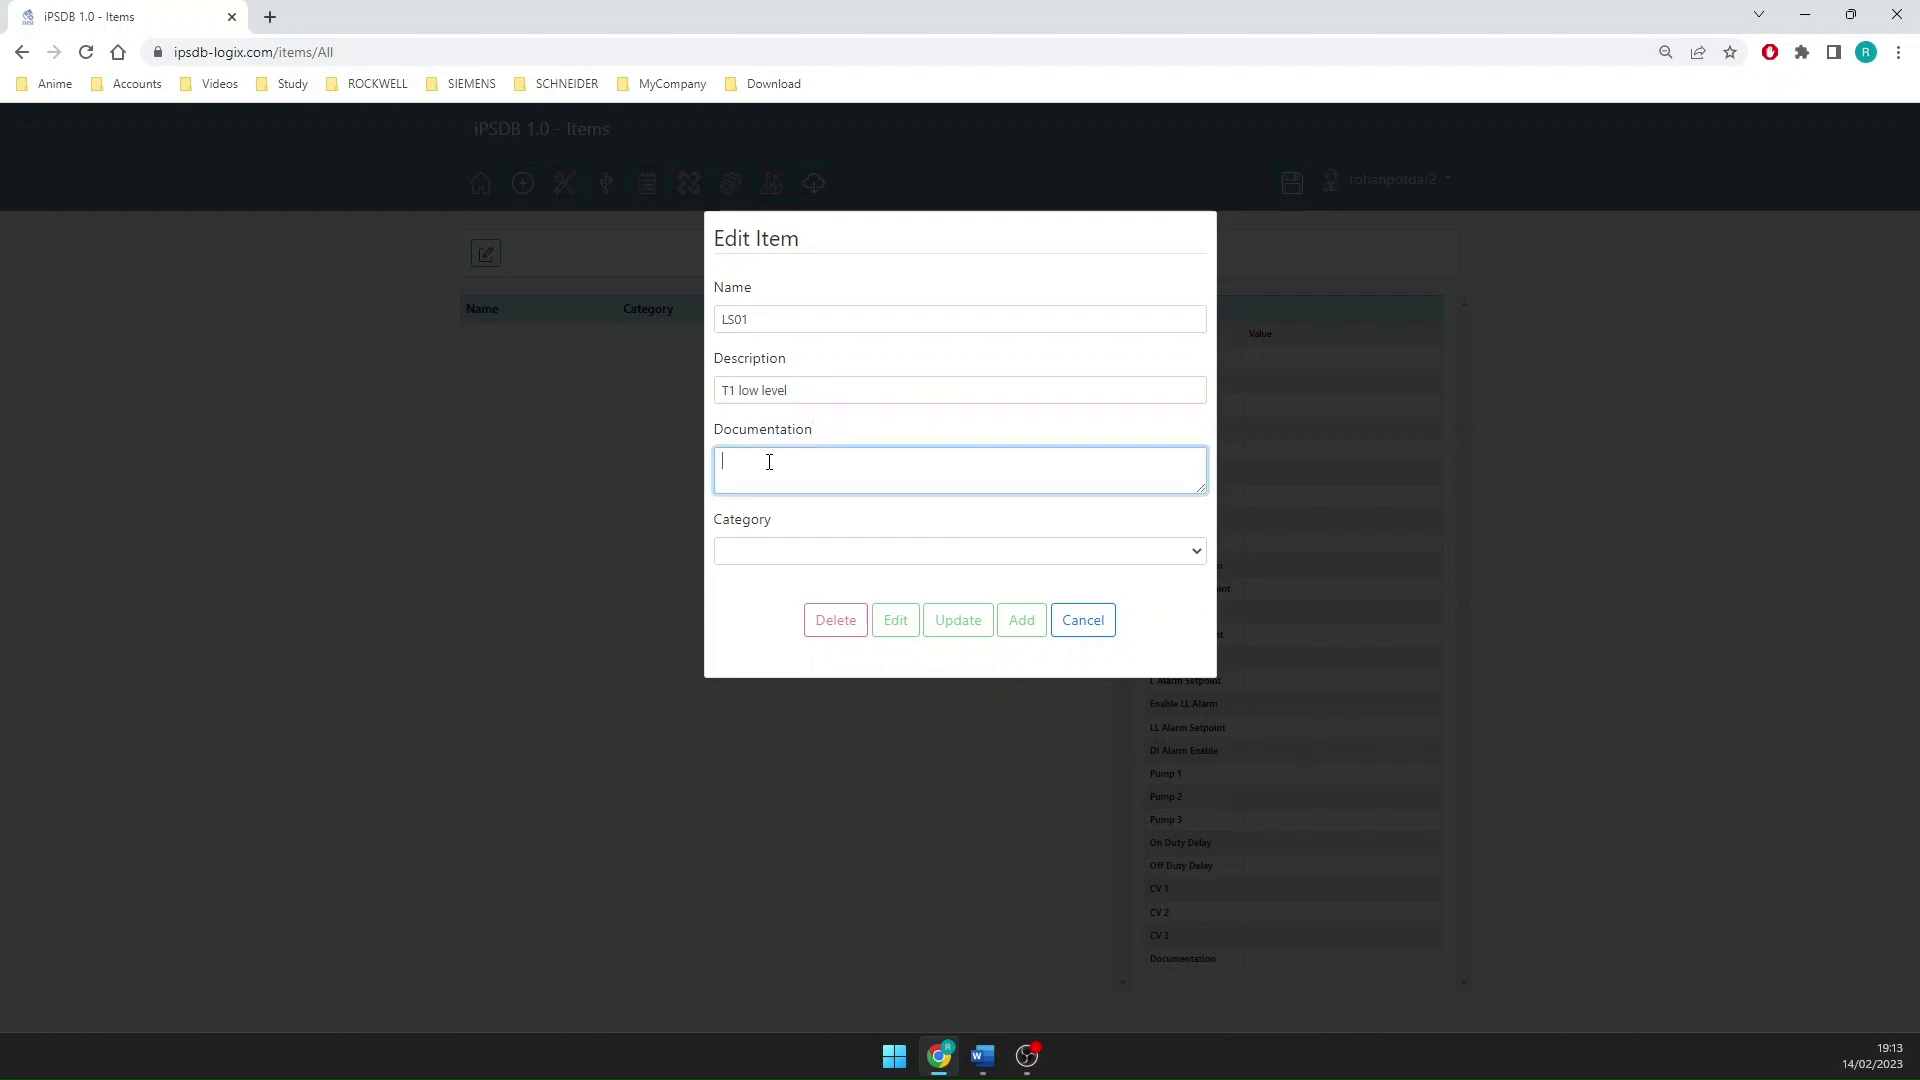
pyautogui.write('Indica')
pyautogui.write('ted')
pyautogui.write(' low level in')
pyautogui.write(' the tabn')
pyautogui.write('nk')
# Set LS01's category to DI, enable its alarm, and add the item to the project
pyautogui.click(766, 558)
pyautogui.click(763, 577)
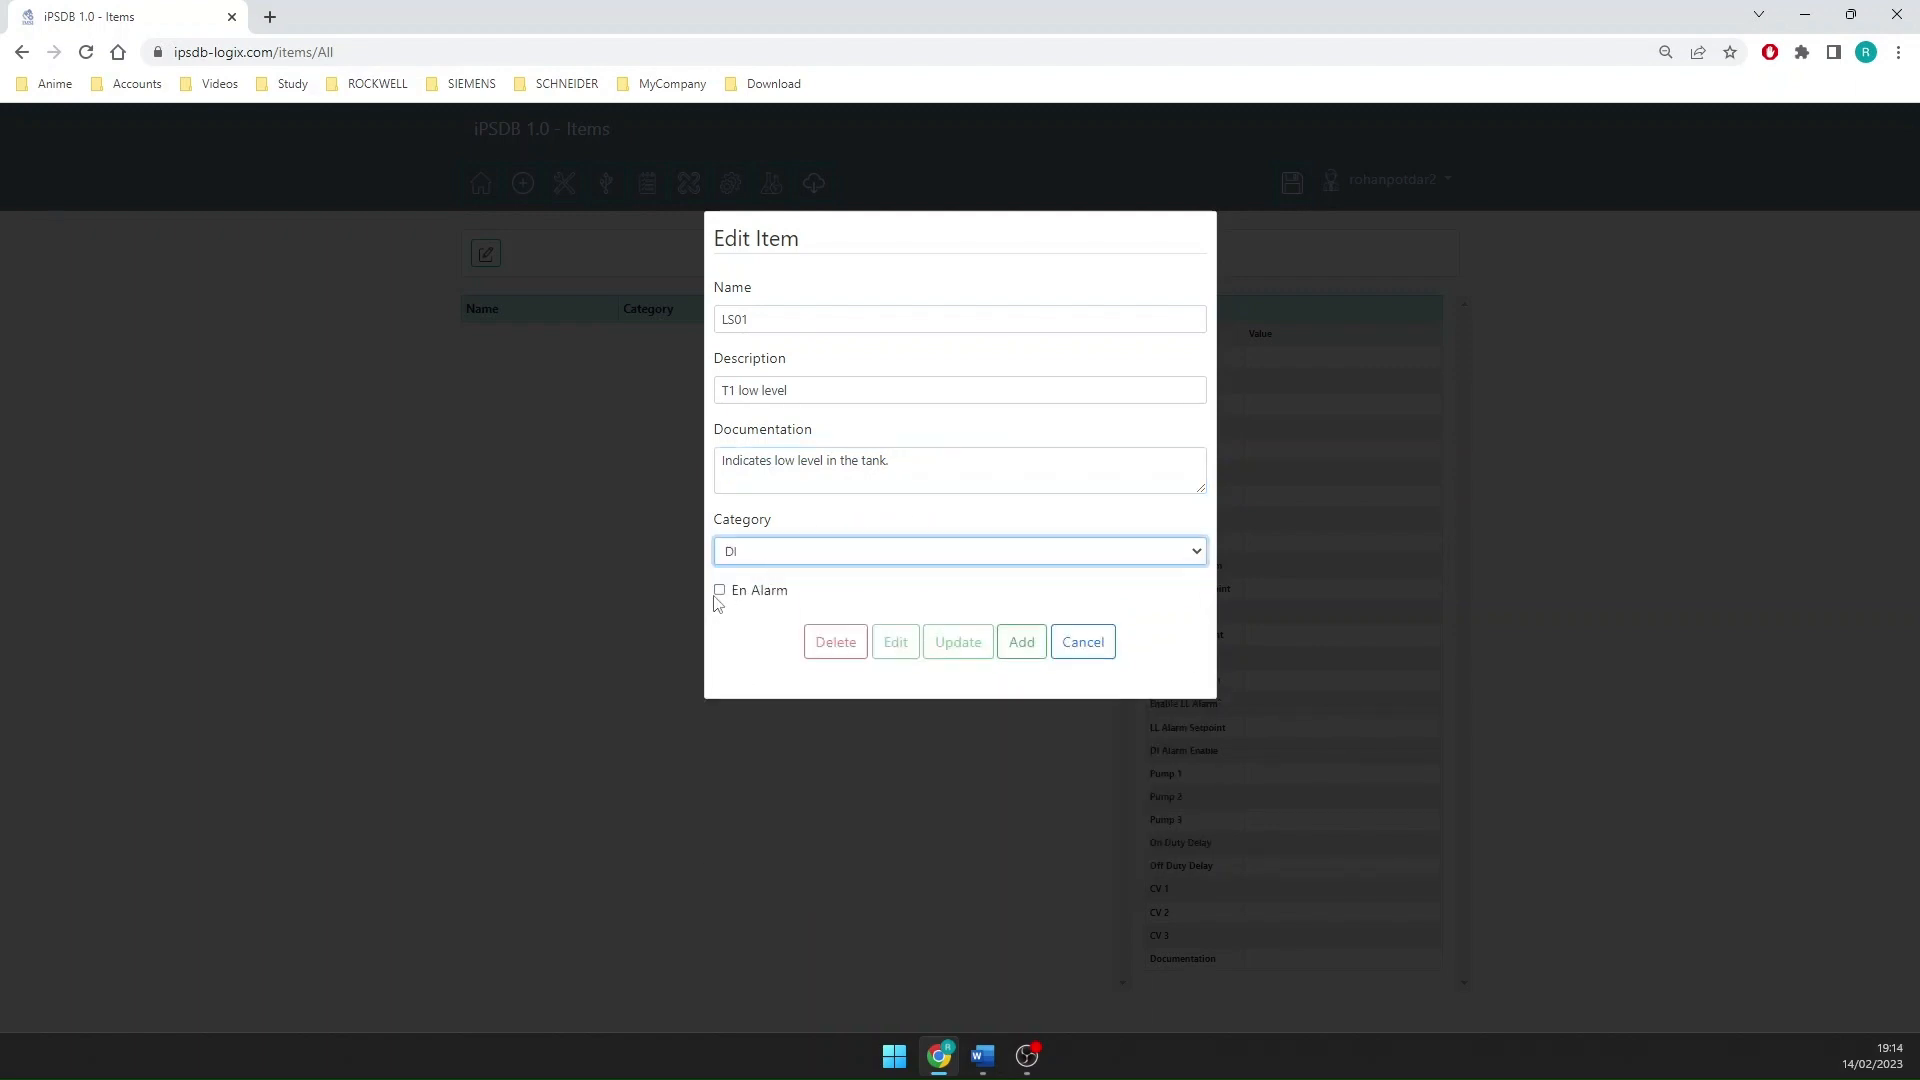
pyautogui.click(720, 591)
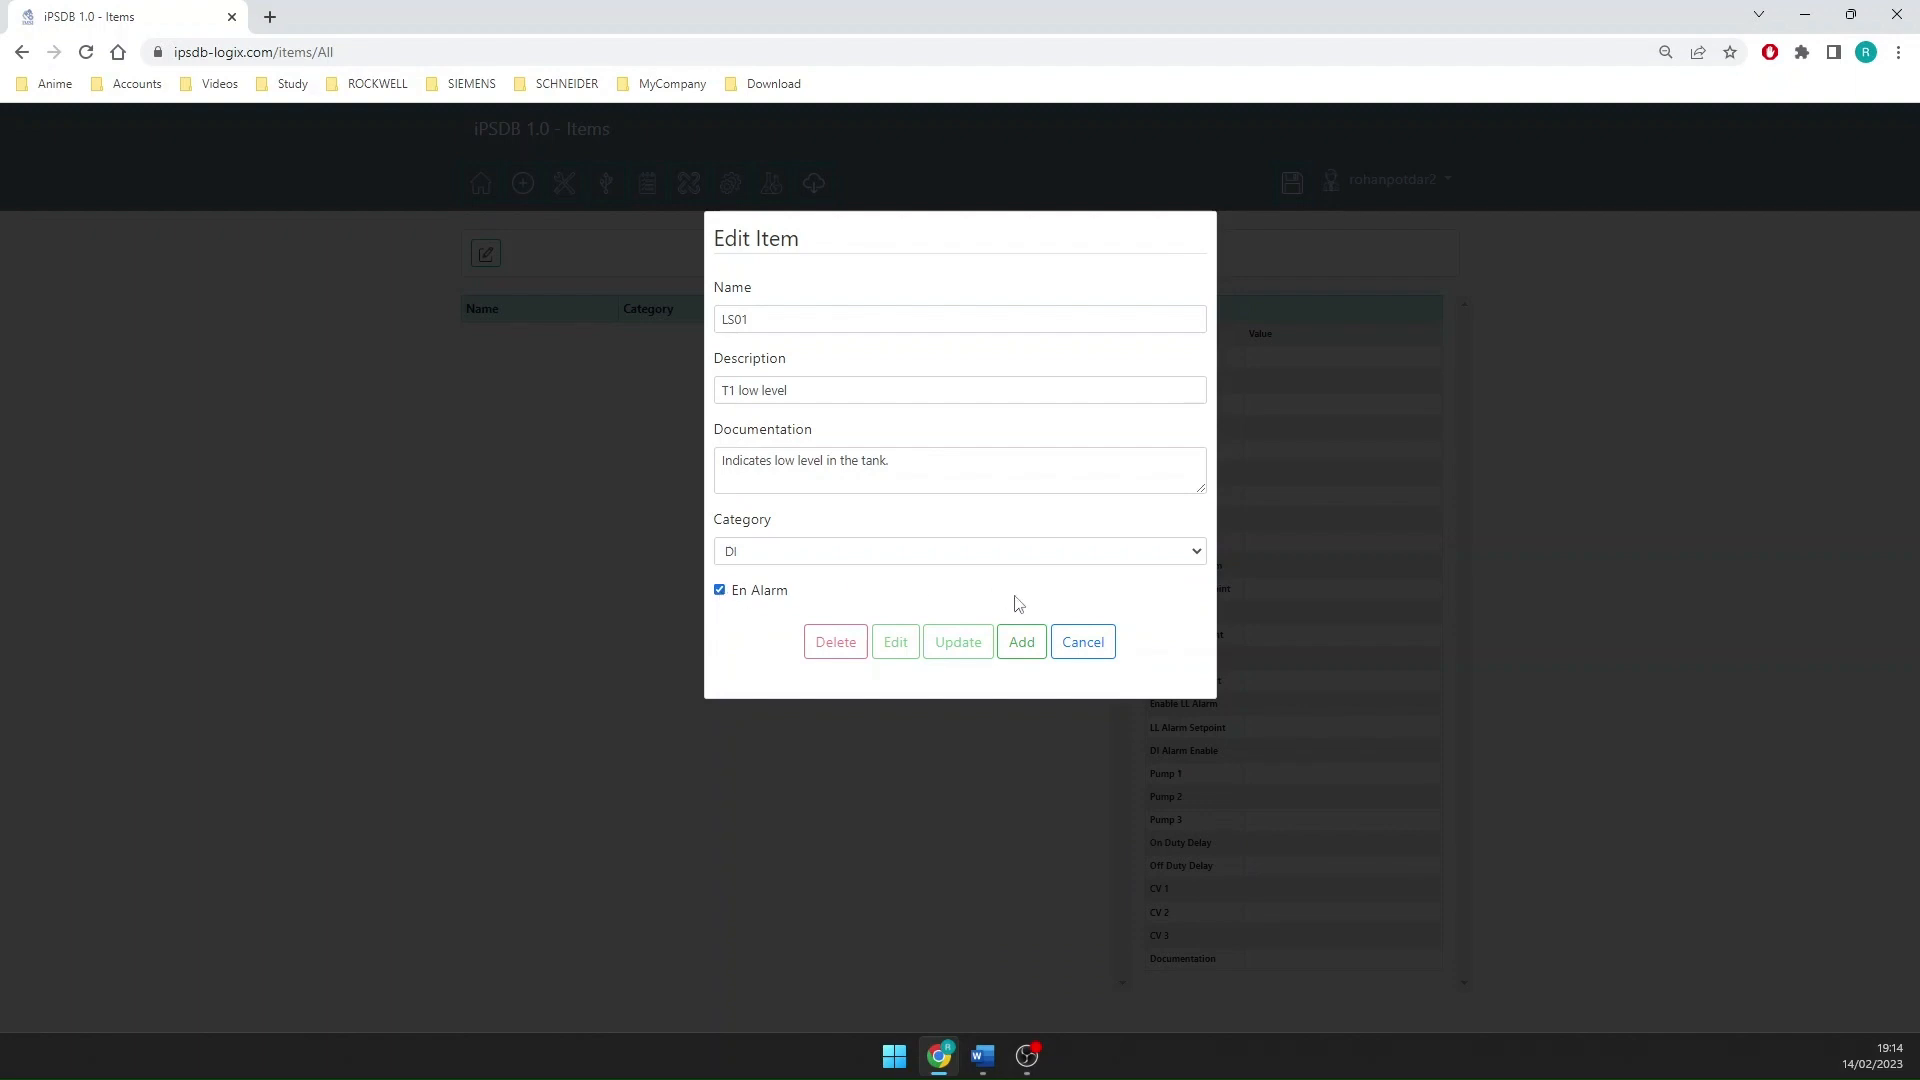
pyautogui.click(1021, 645)
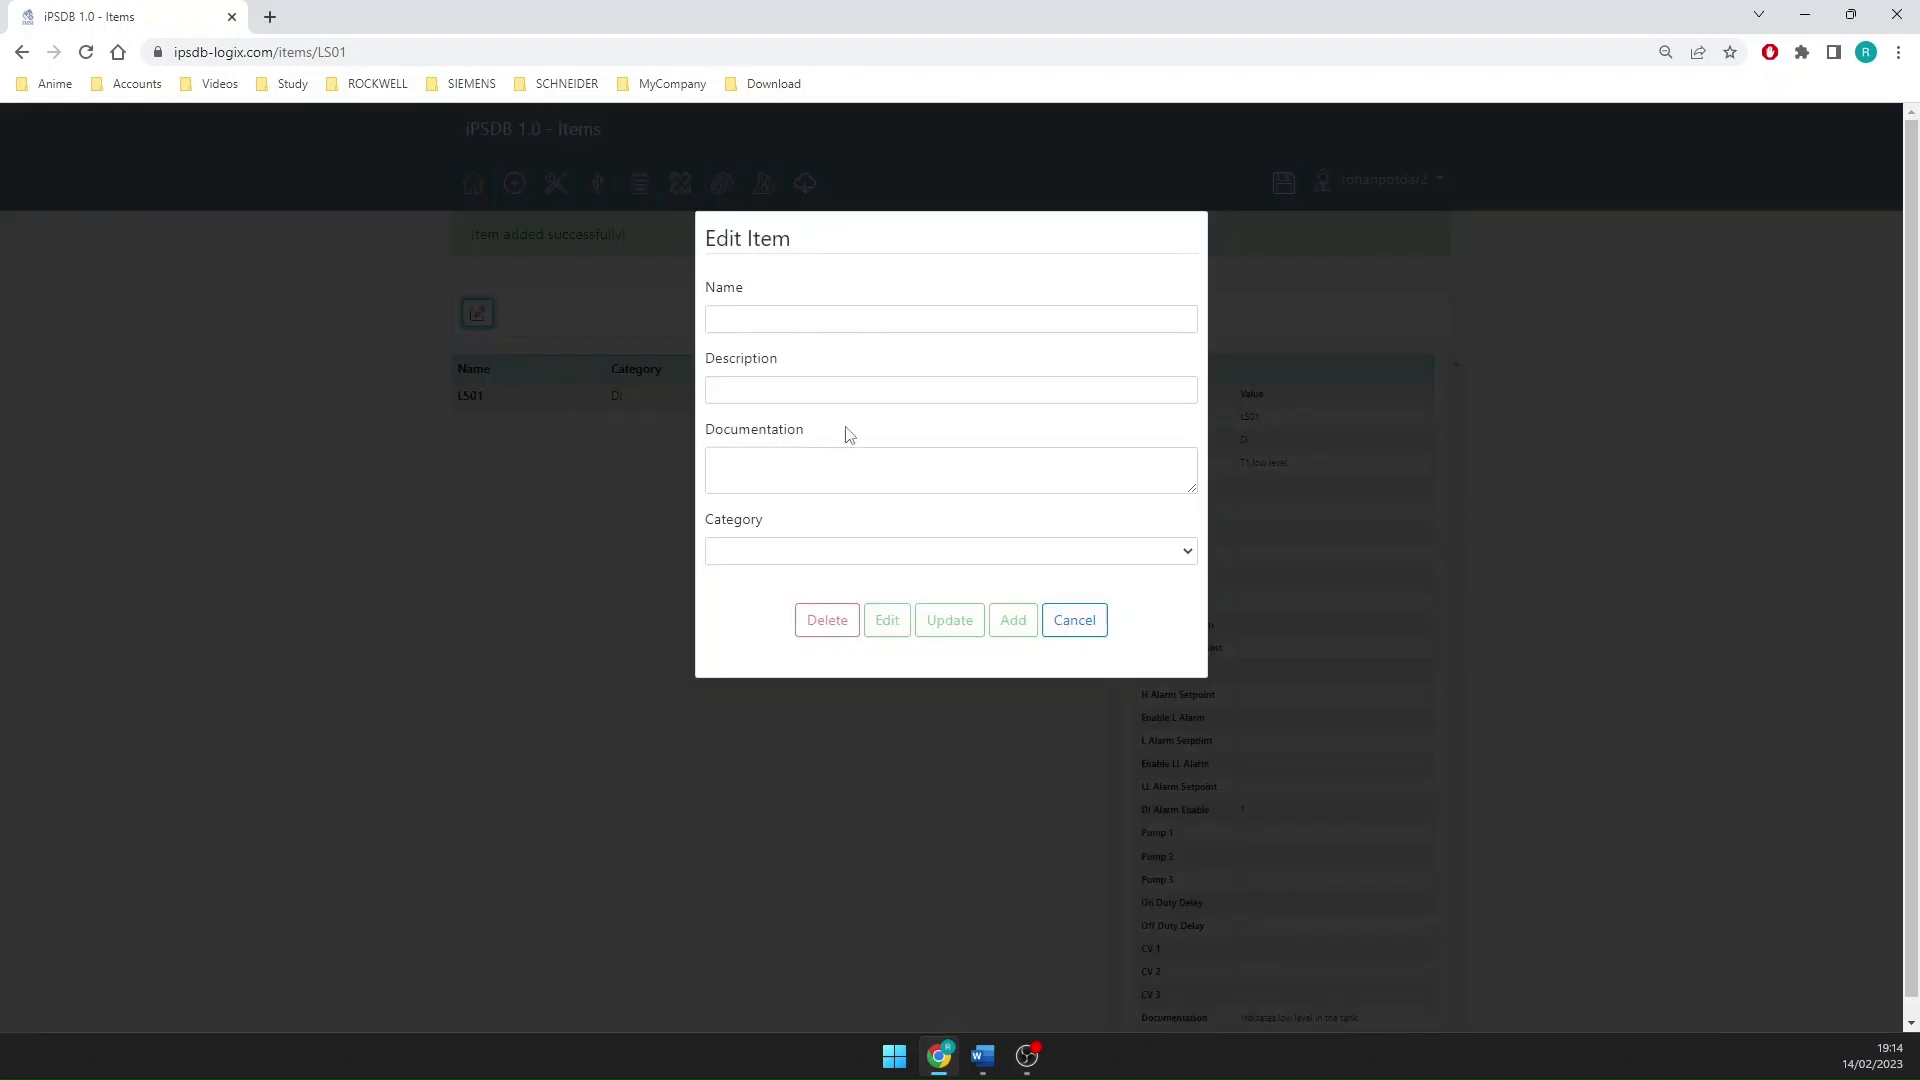
# Fill in a new item named LT01 with the description "T1 level" and category AI
pyautogui.click(806, 318)
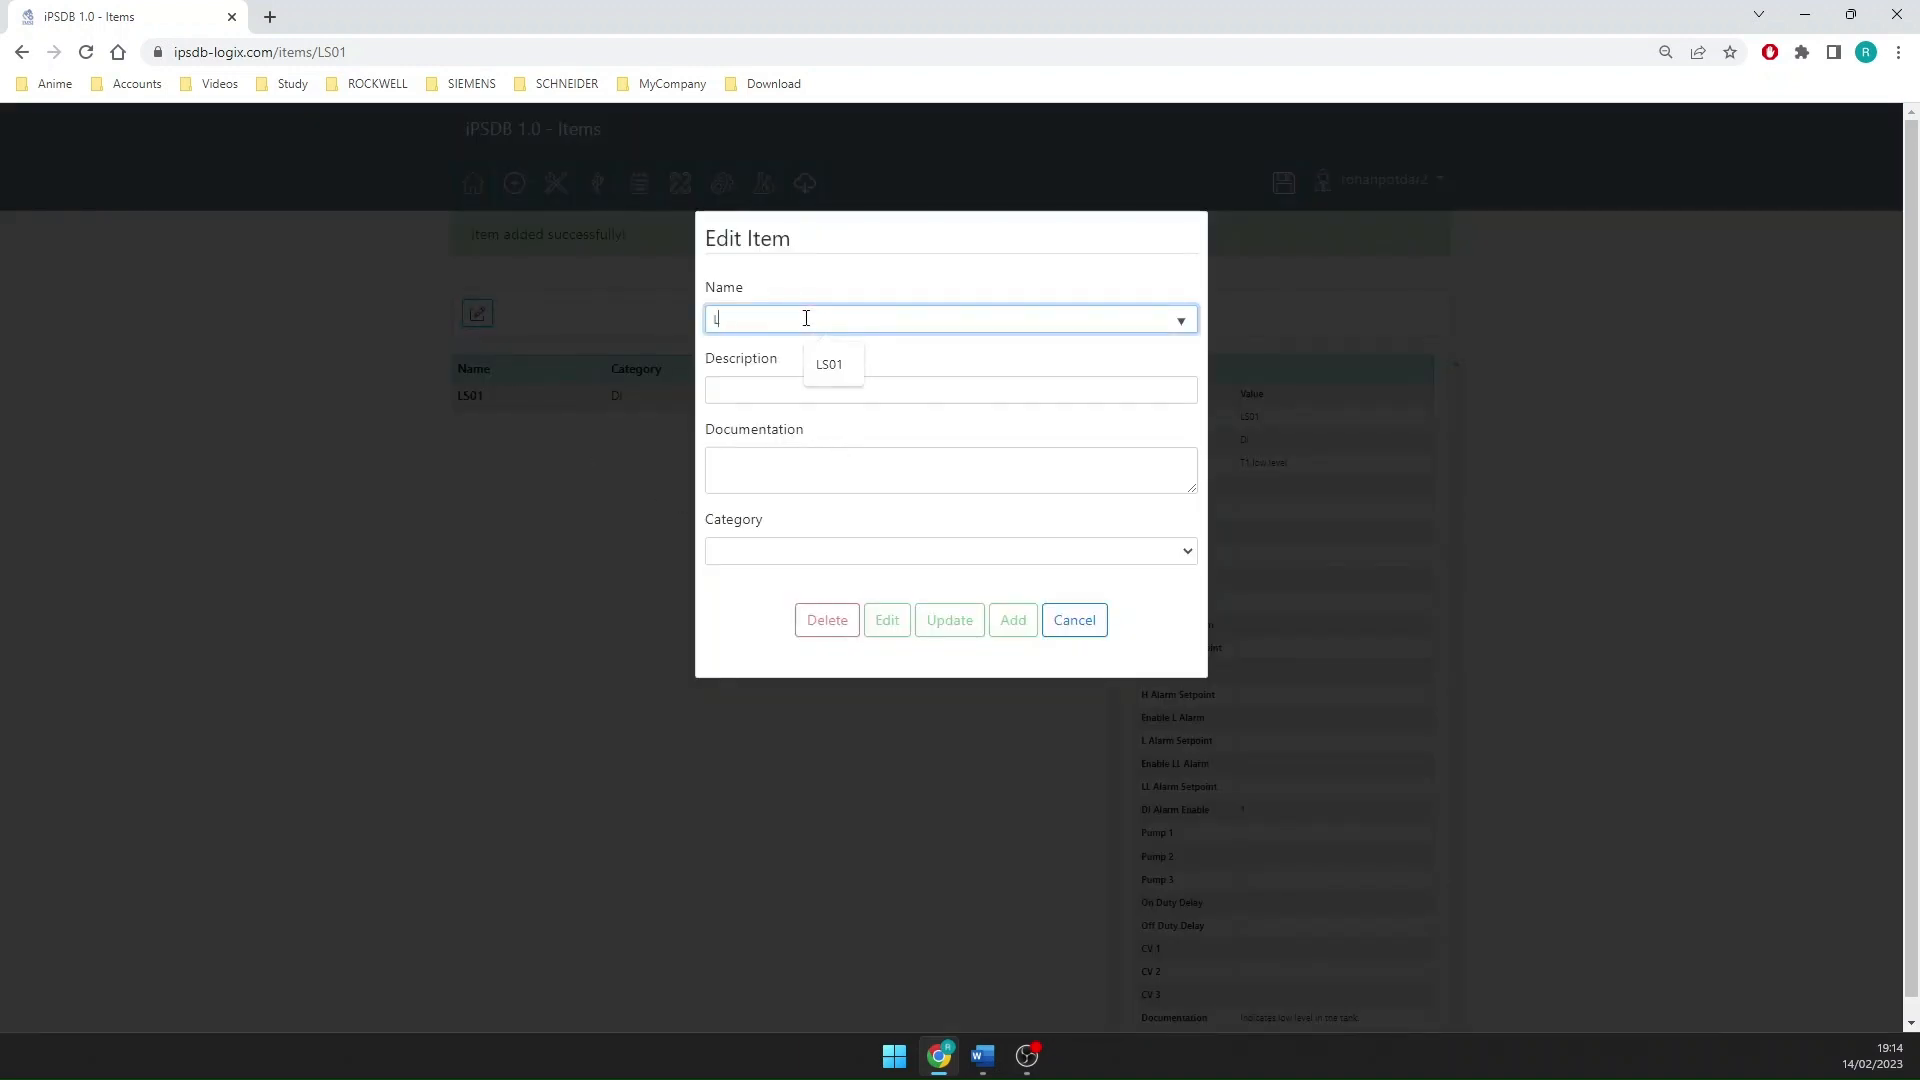
pyautogui.write('LT01')
pyautogui.click(800, 391)
pyautogui.write('T1')
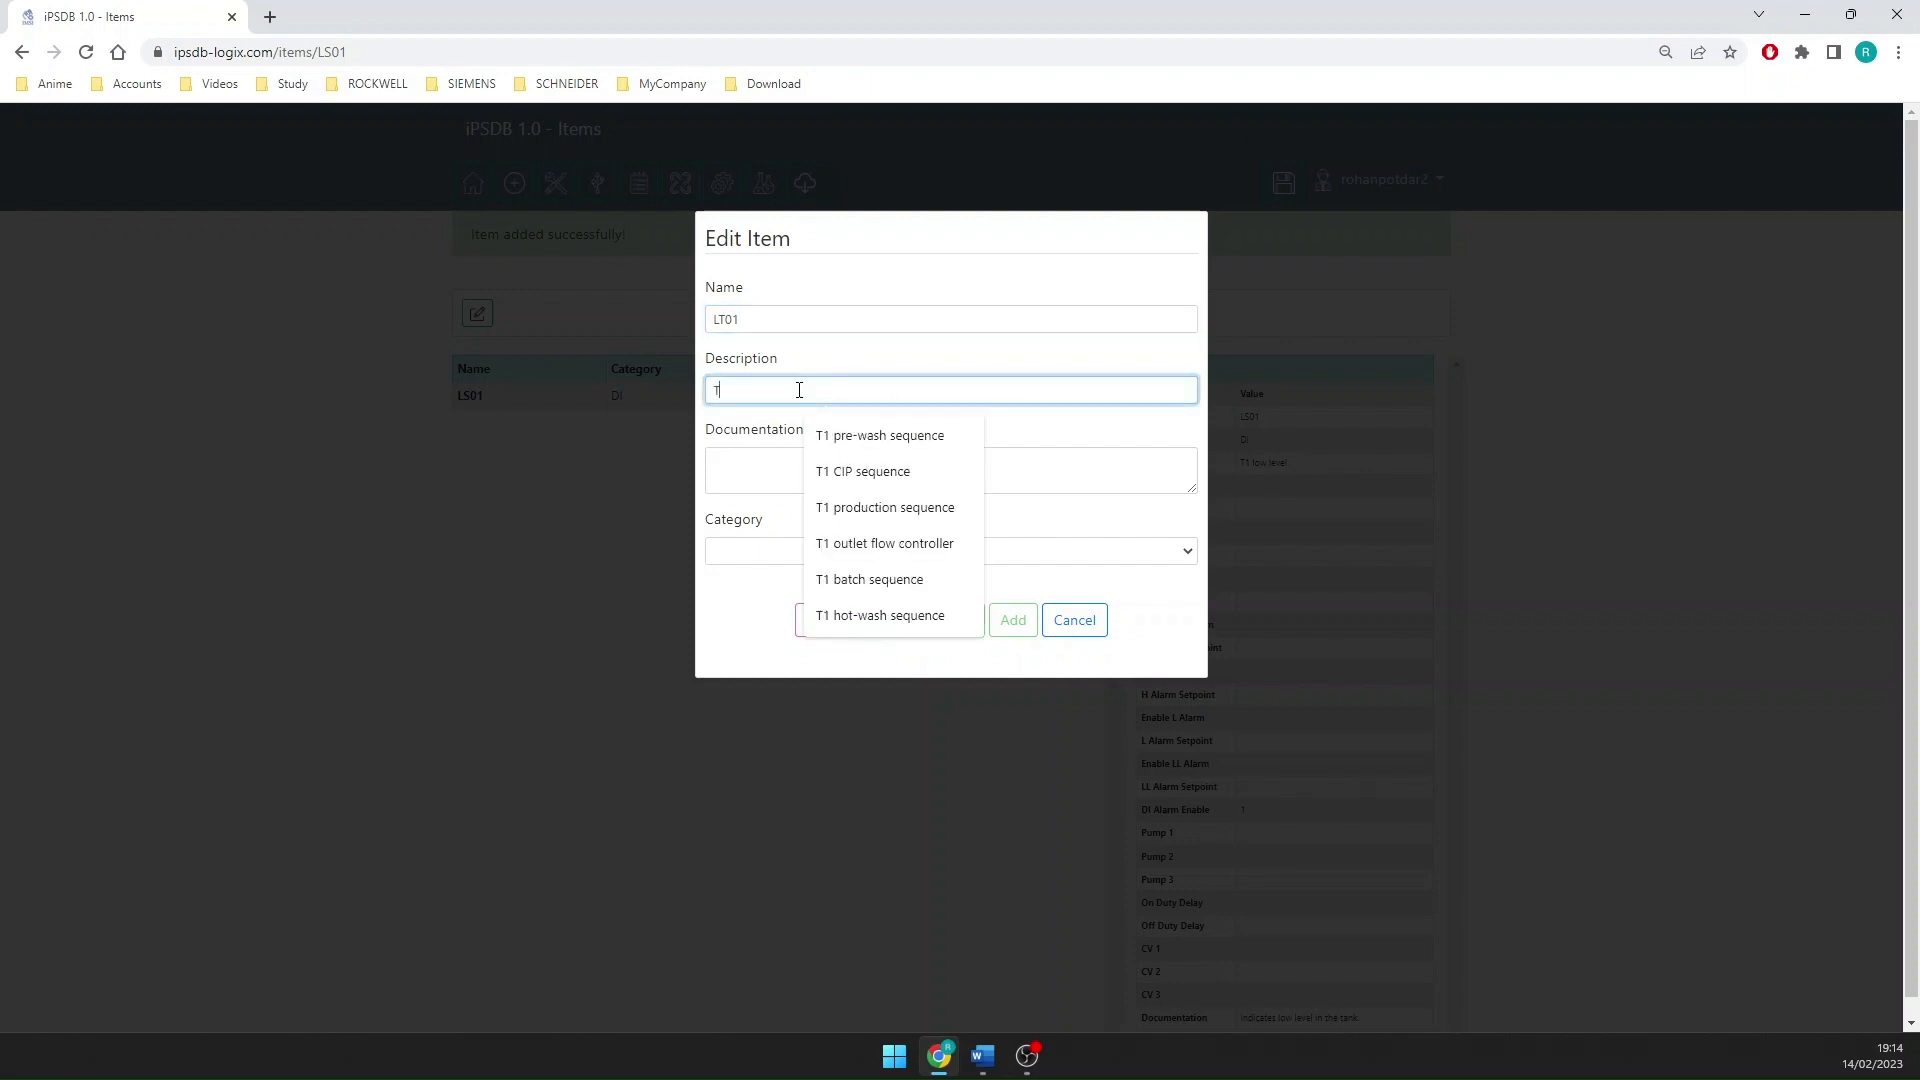
pyautogui.write(' level')
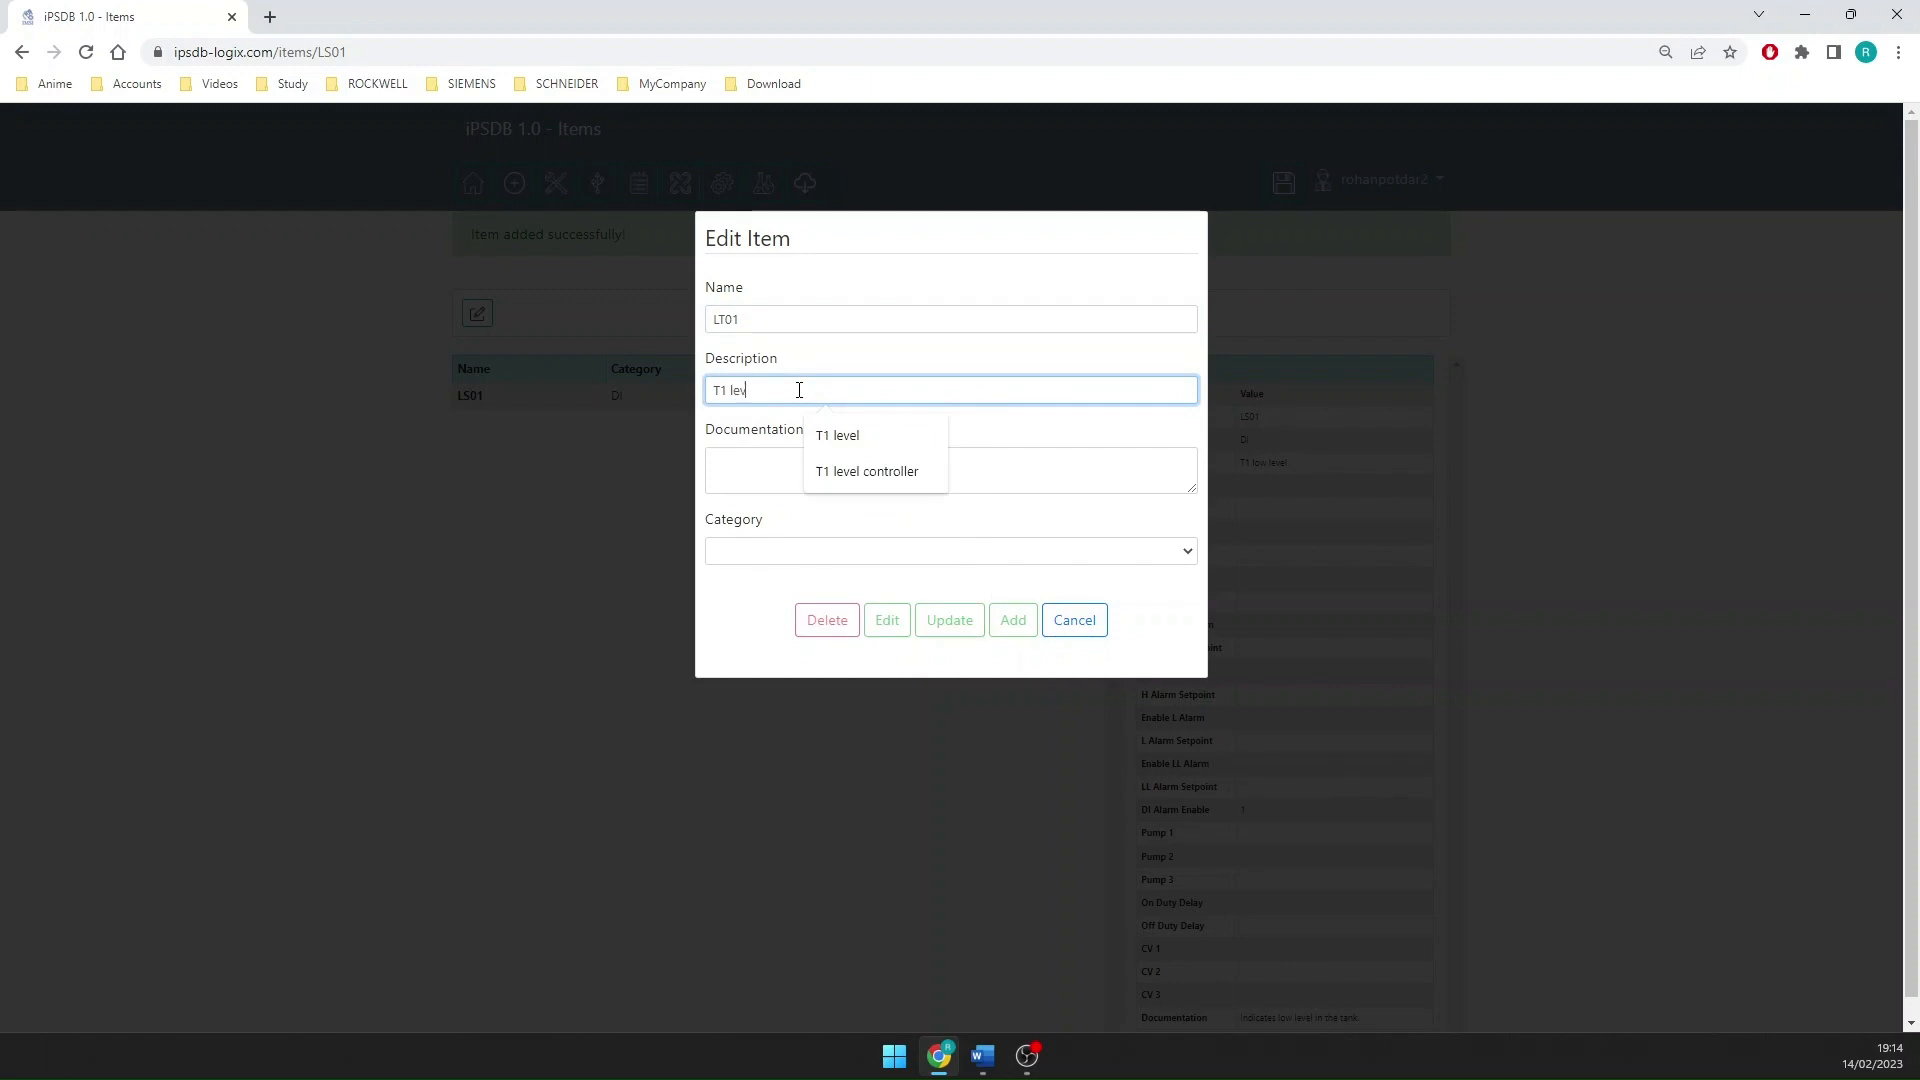
pyautogui.click(742, 465)
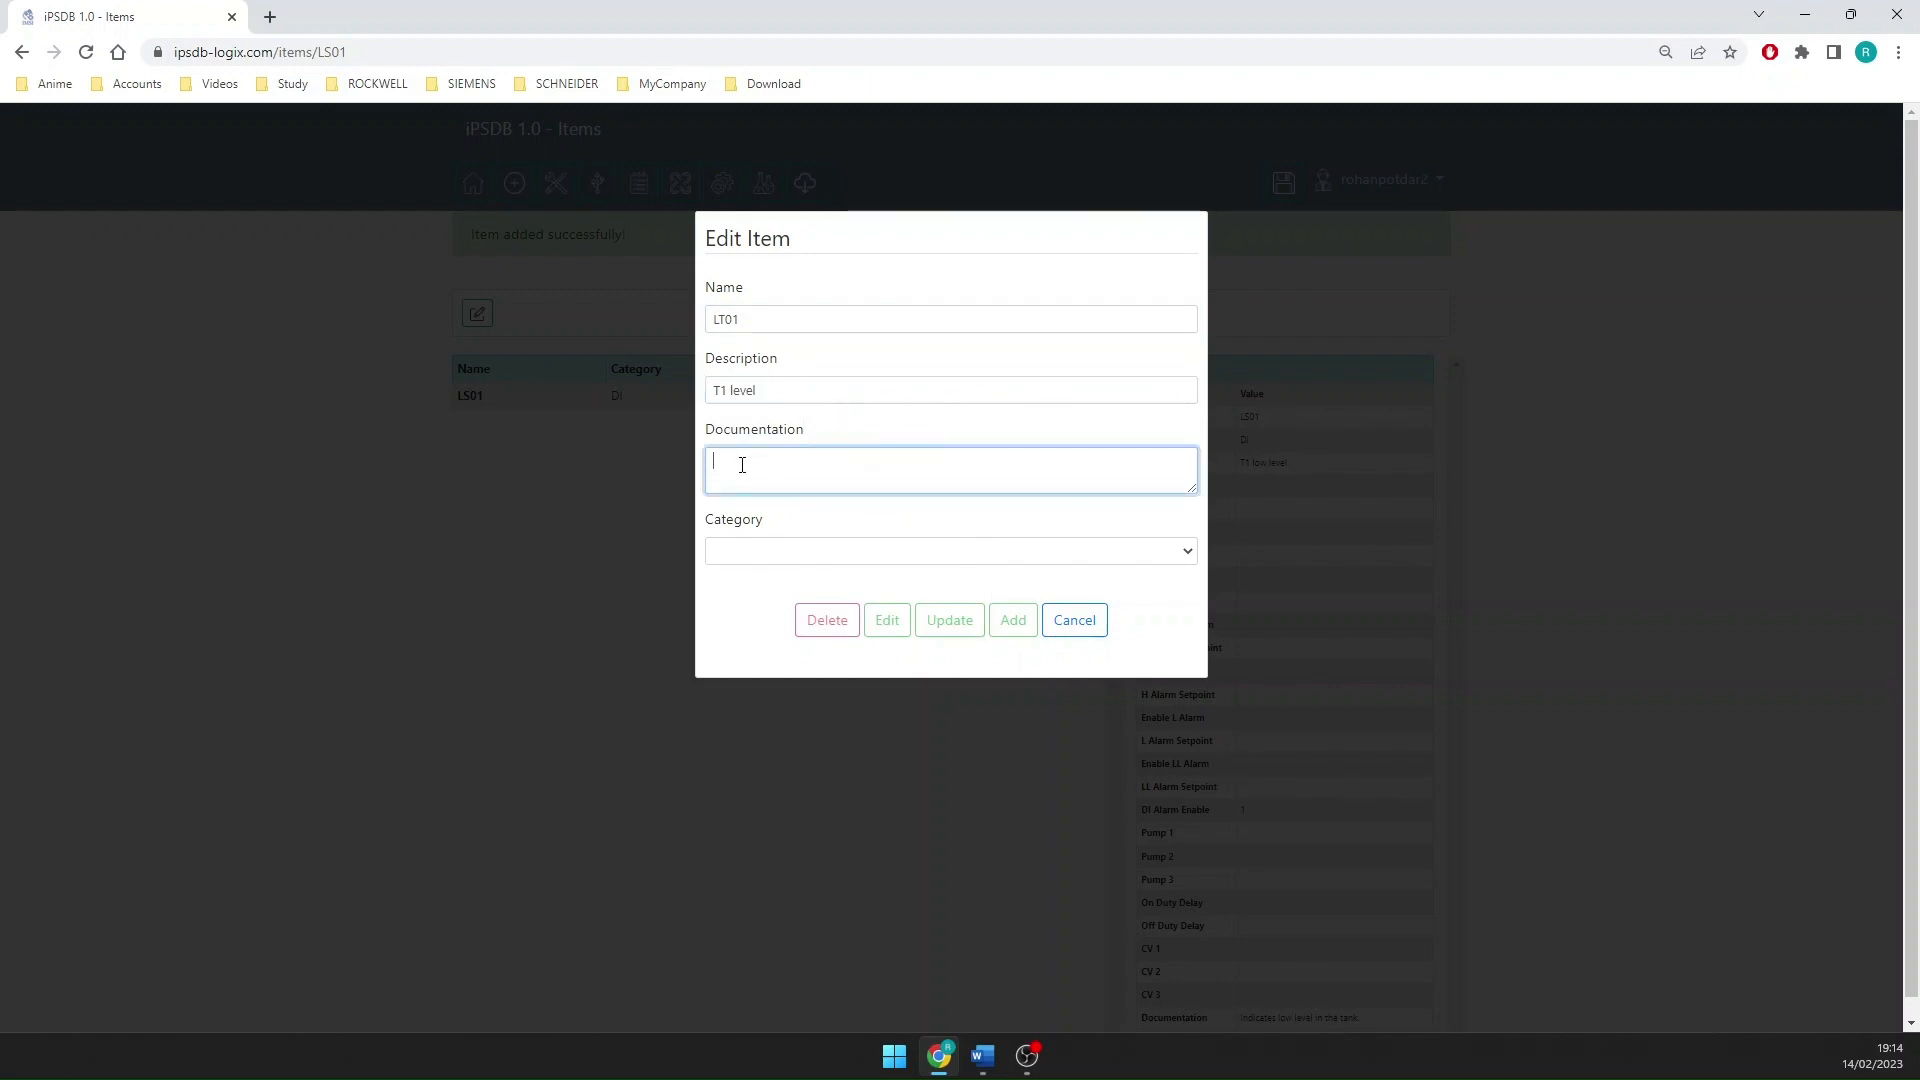
pyautogui.click(738, 553)
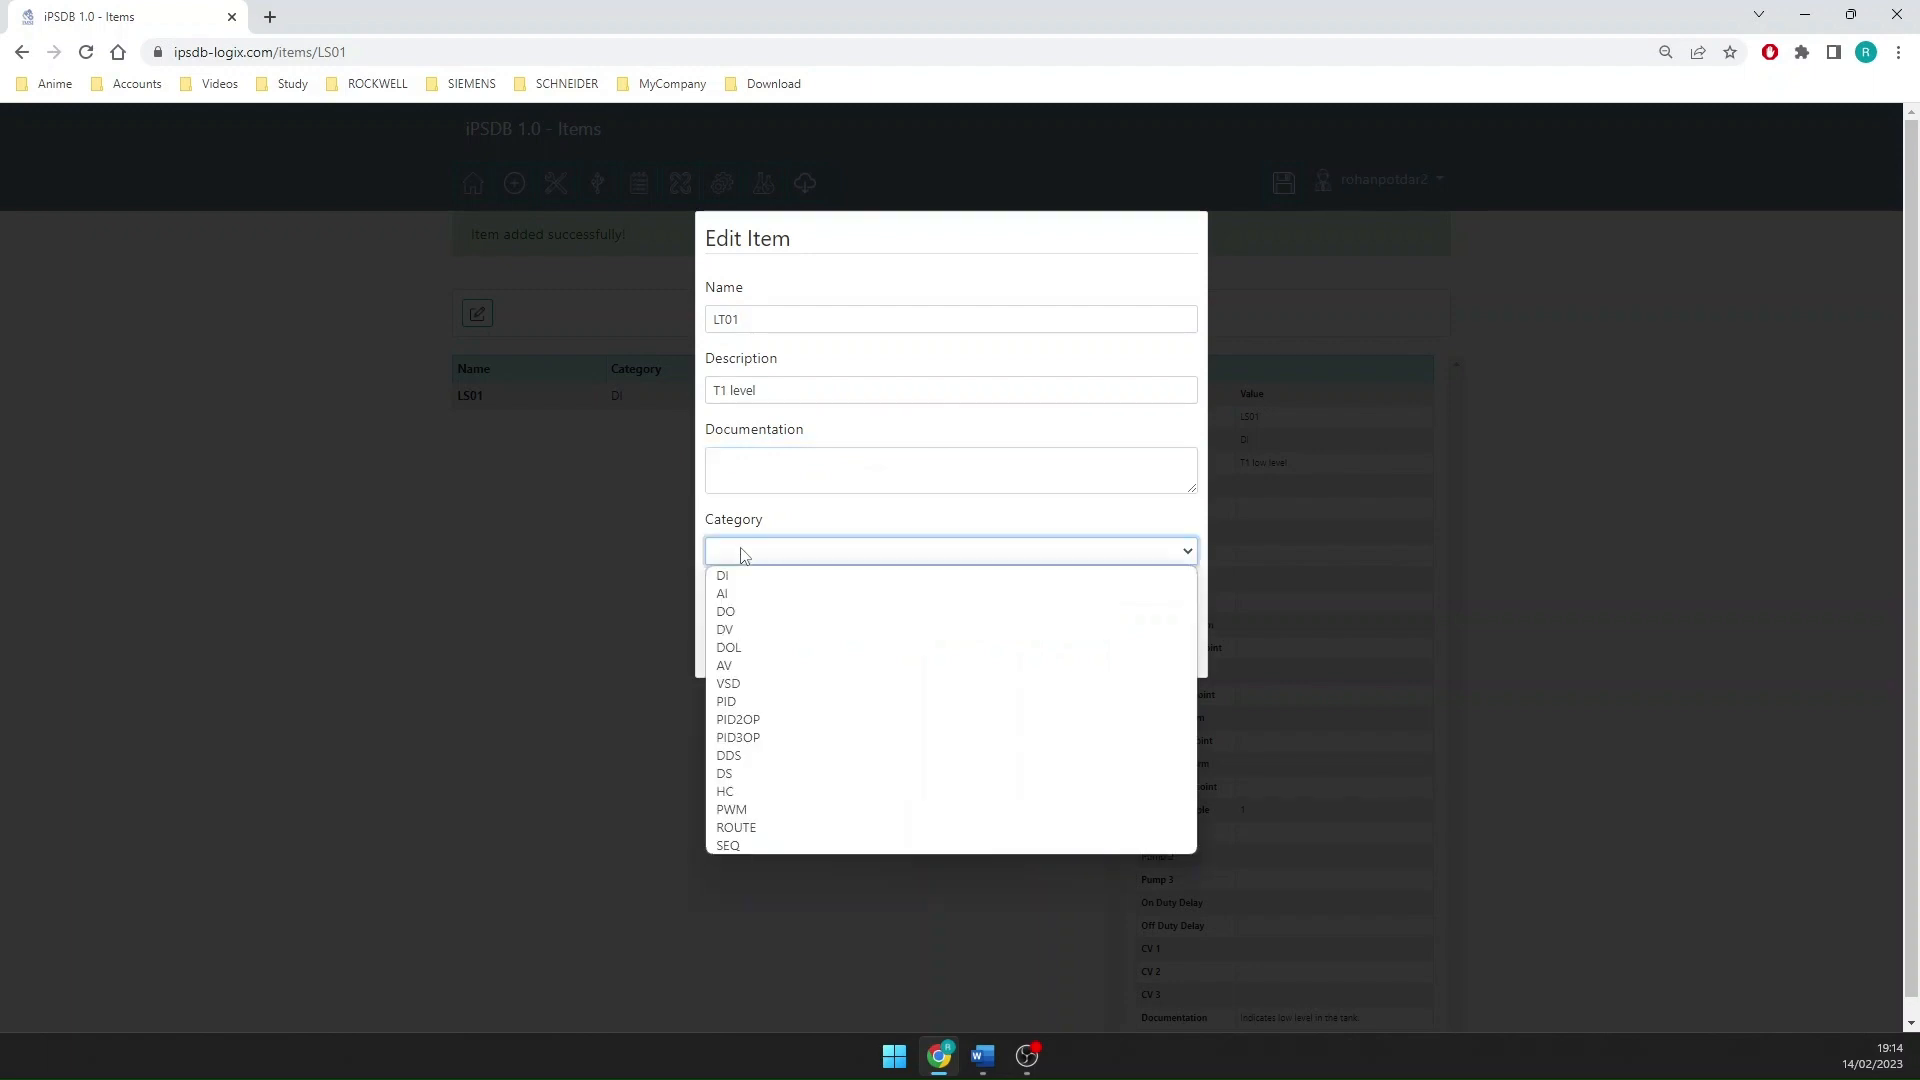
pyautogui.click(742, 596)
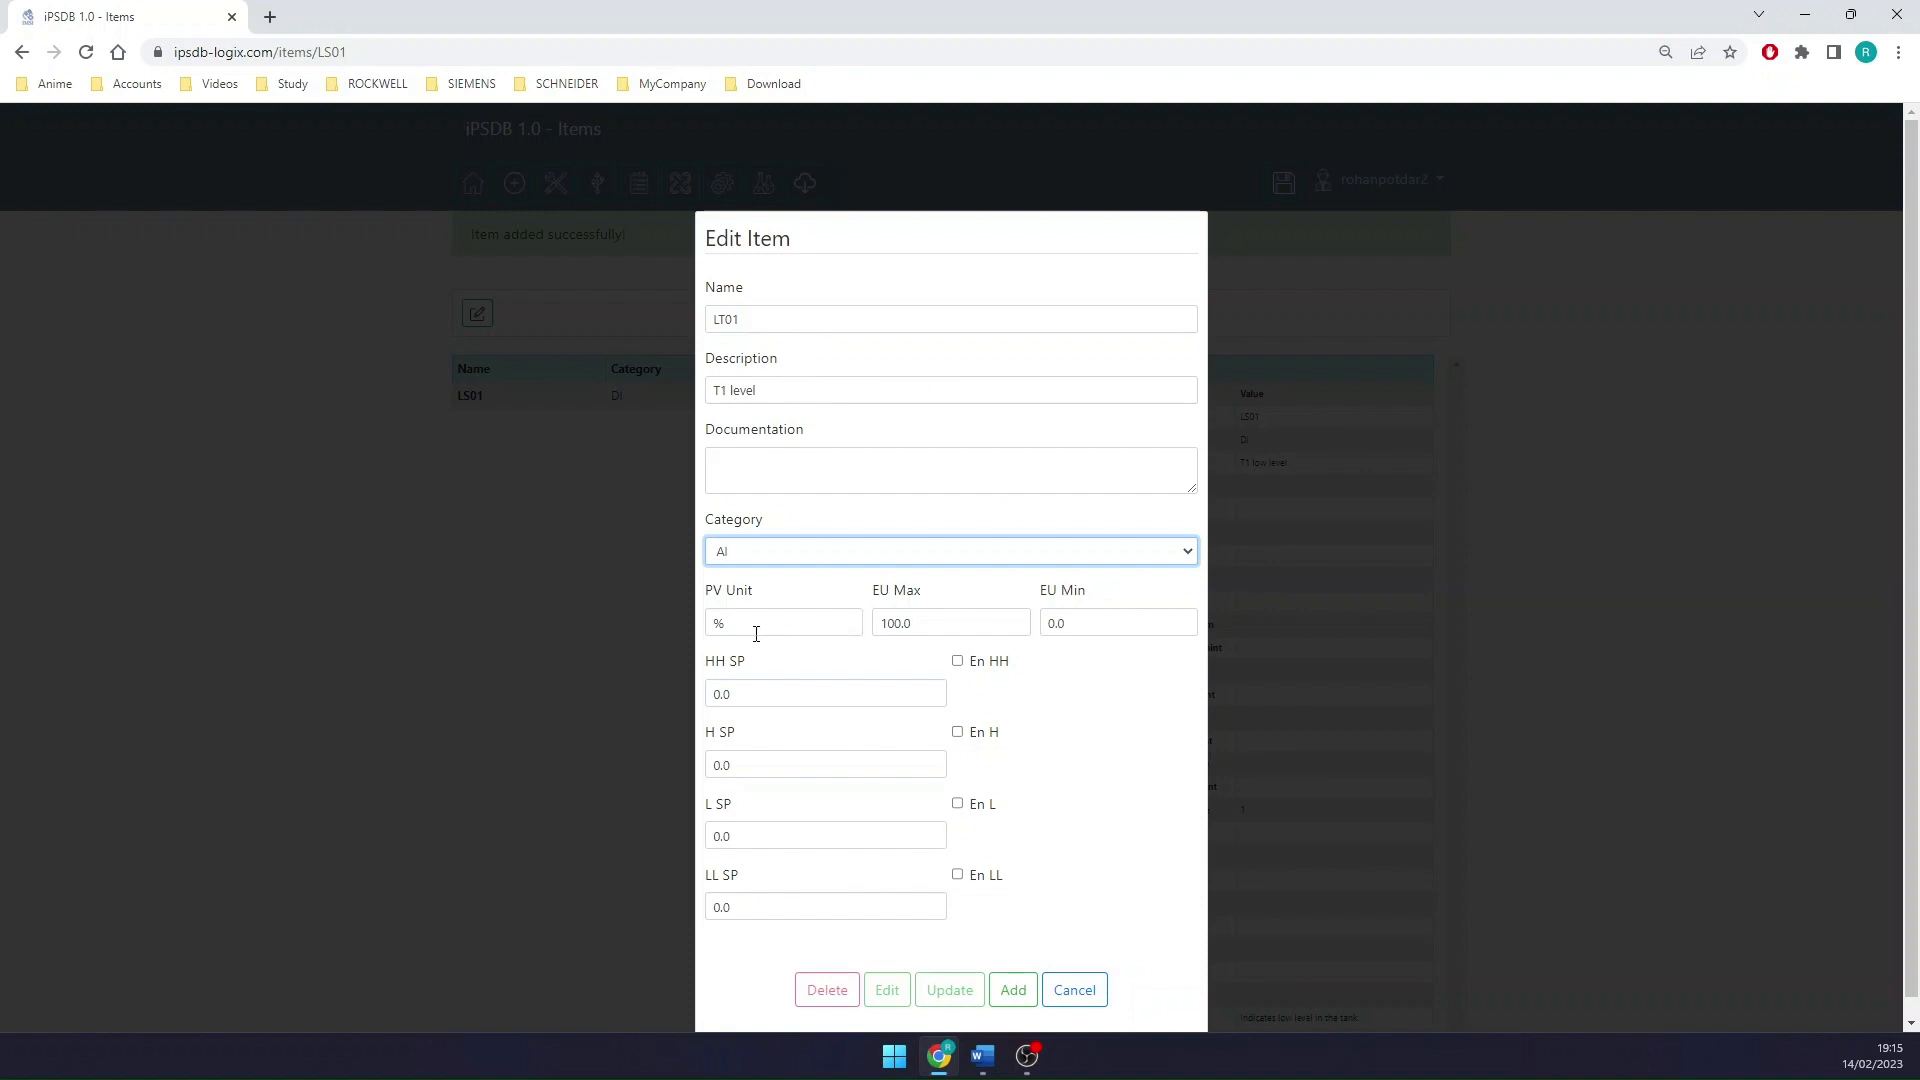
# Enable the high (H) alarm for LT01 with a setpoint of 80.0
pyautogui.scroll(-1, 780, 622)
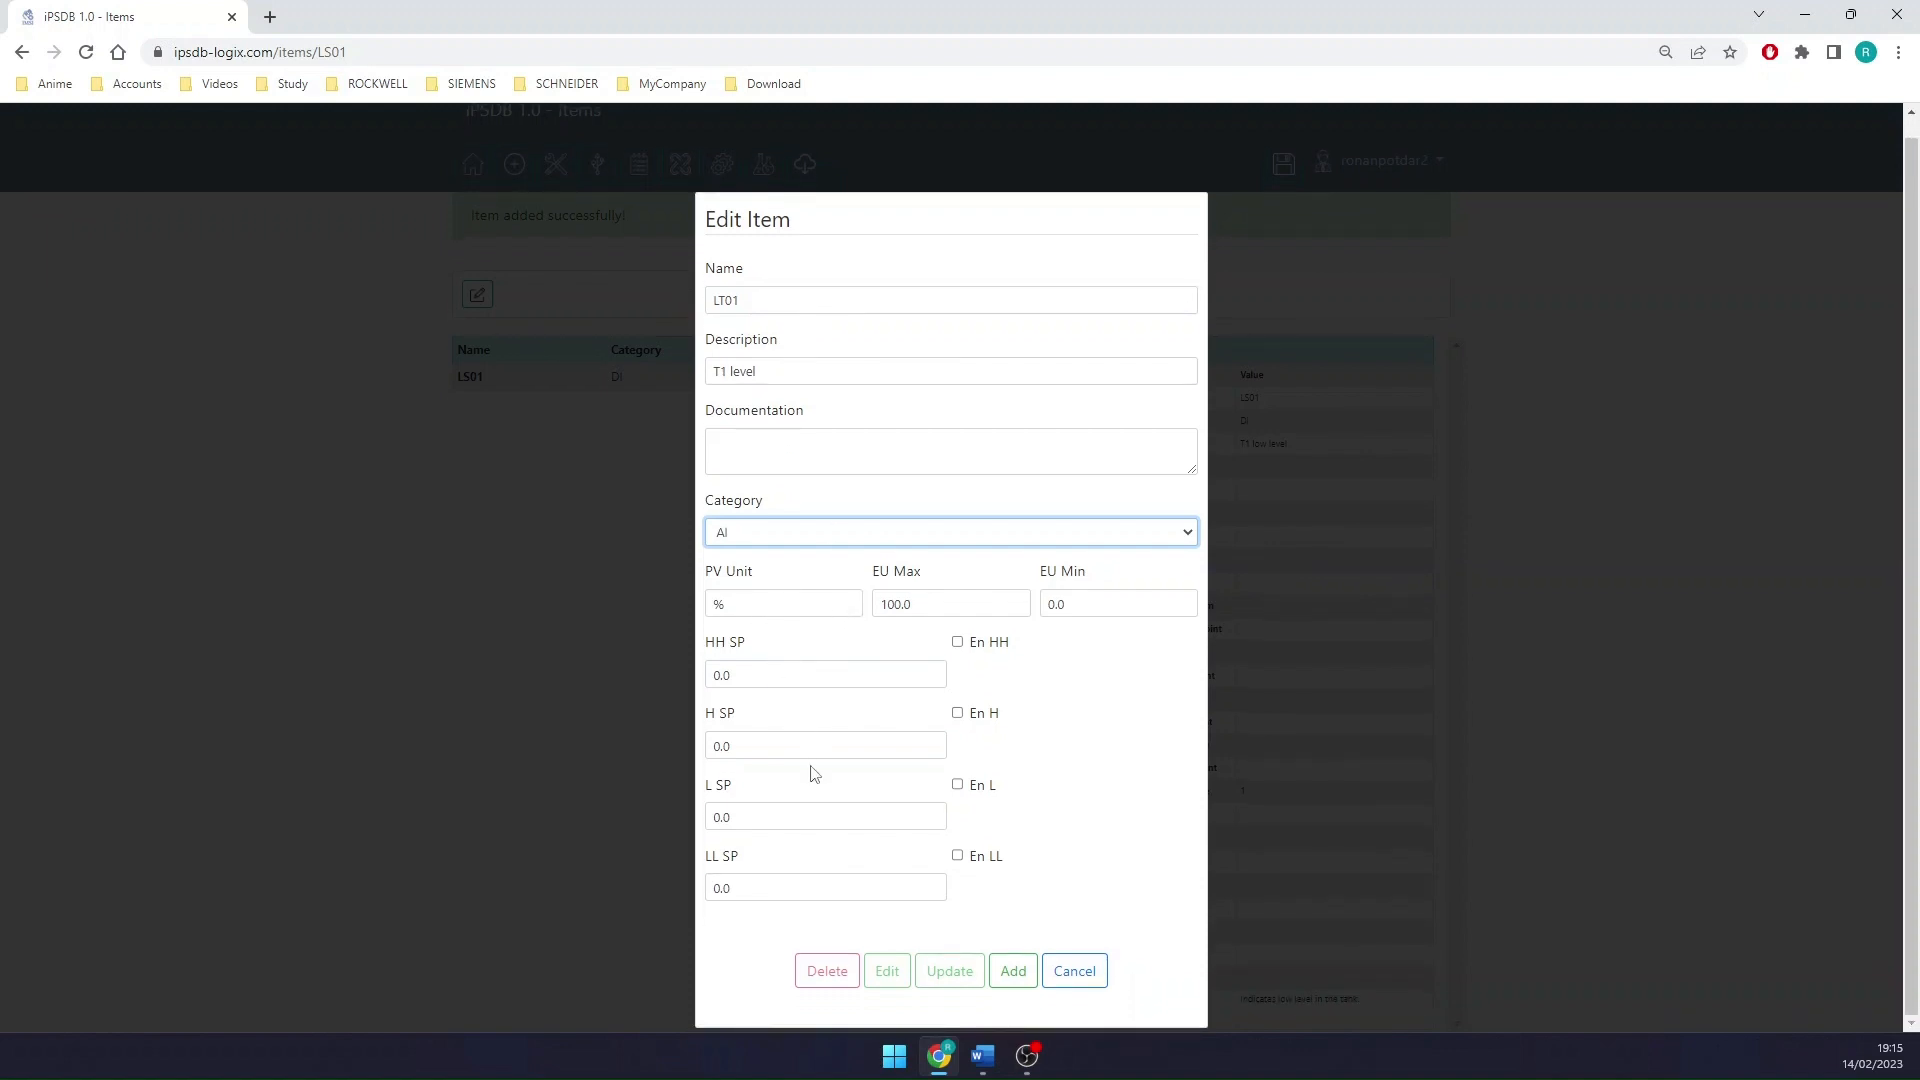
pyautogui.click(755, 744)
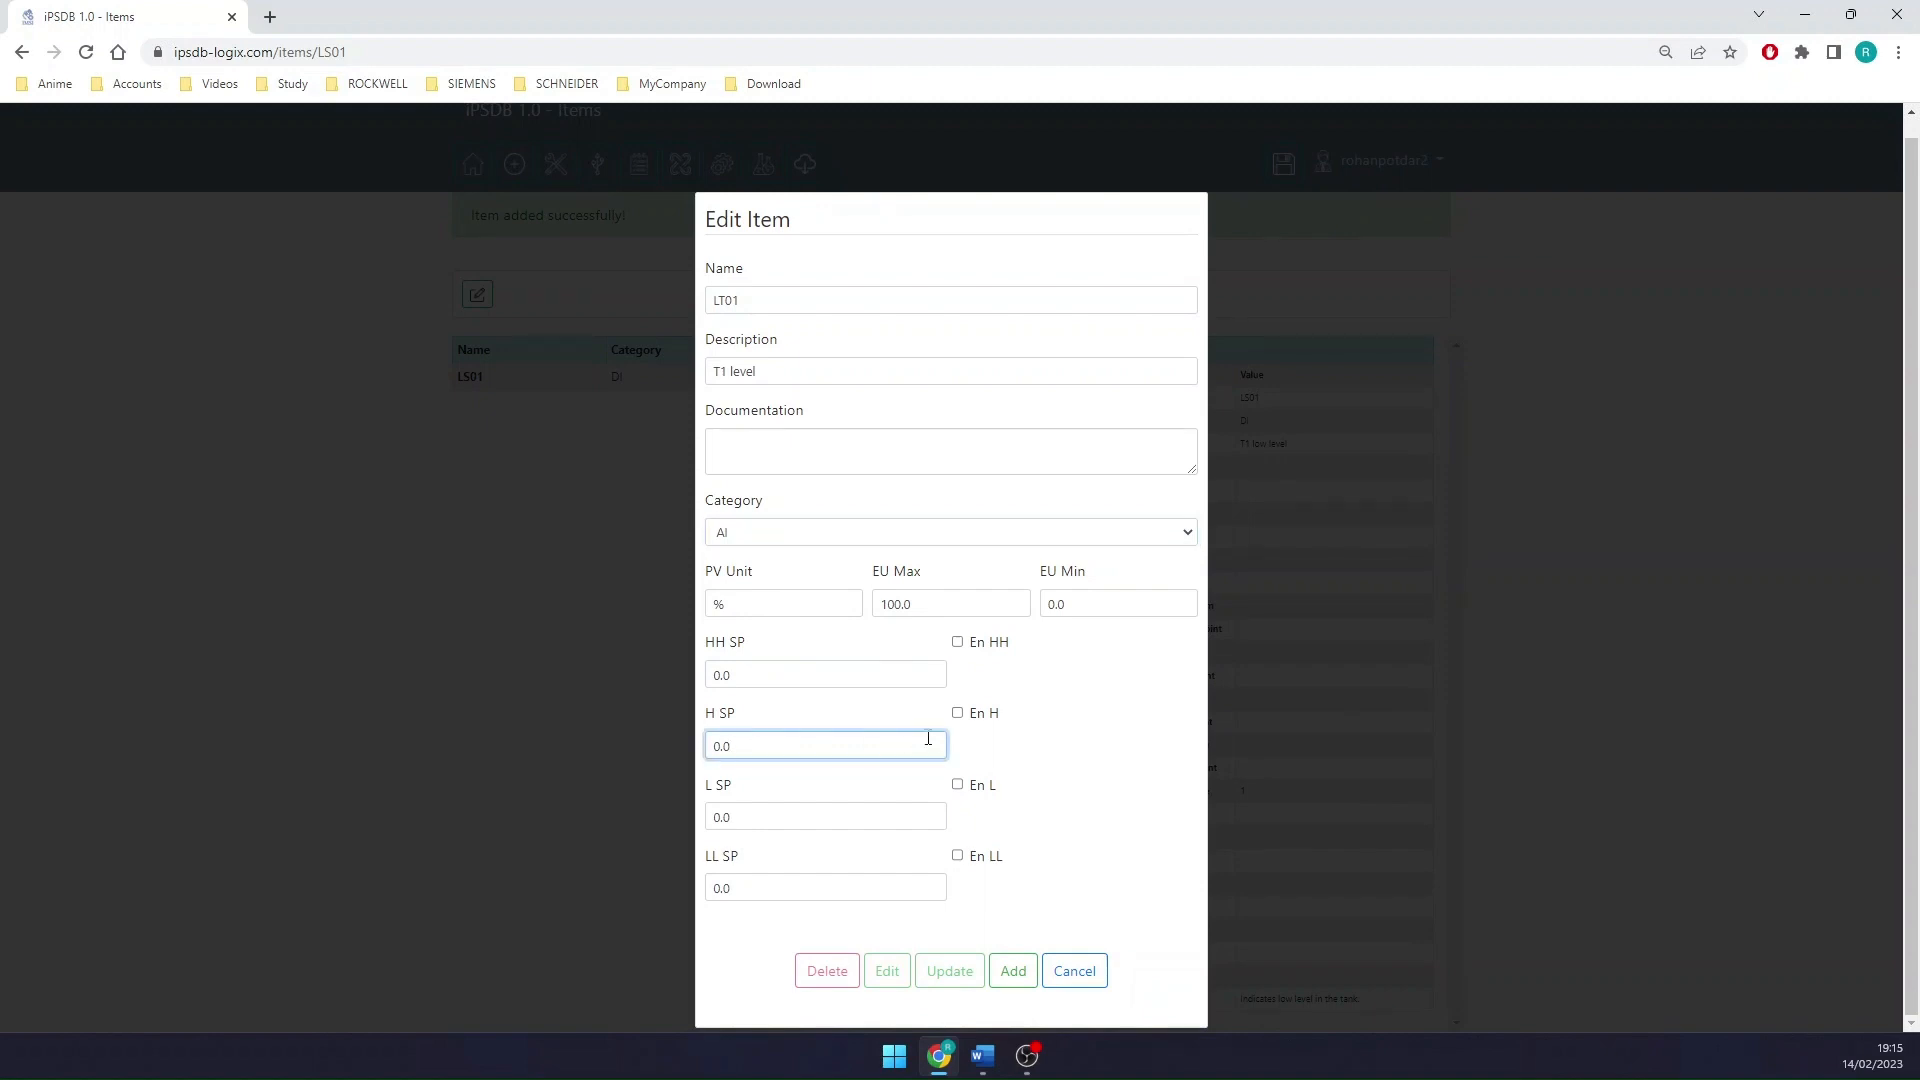
pyautogui.click(957, 712)
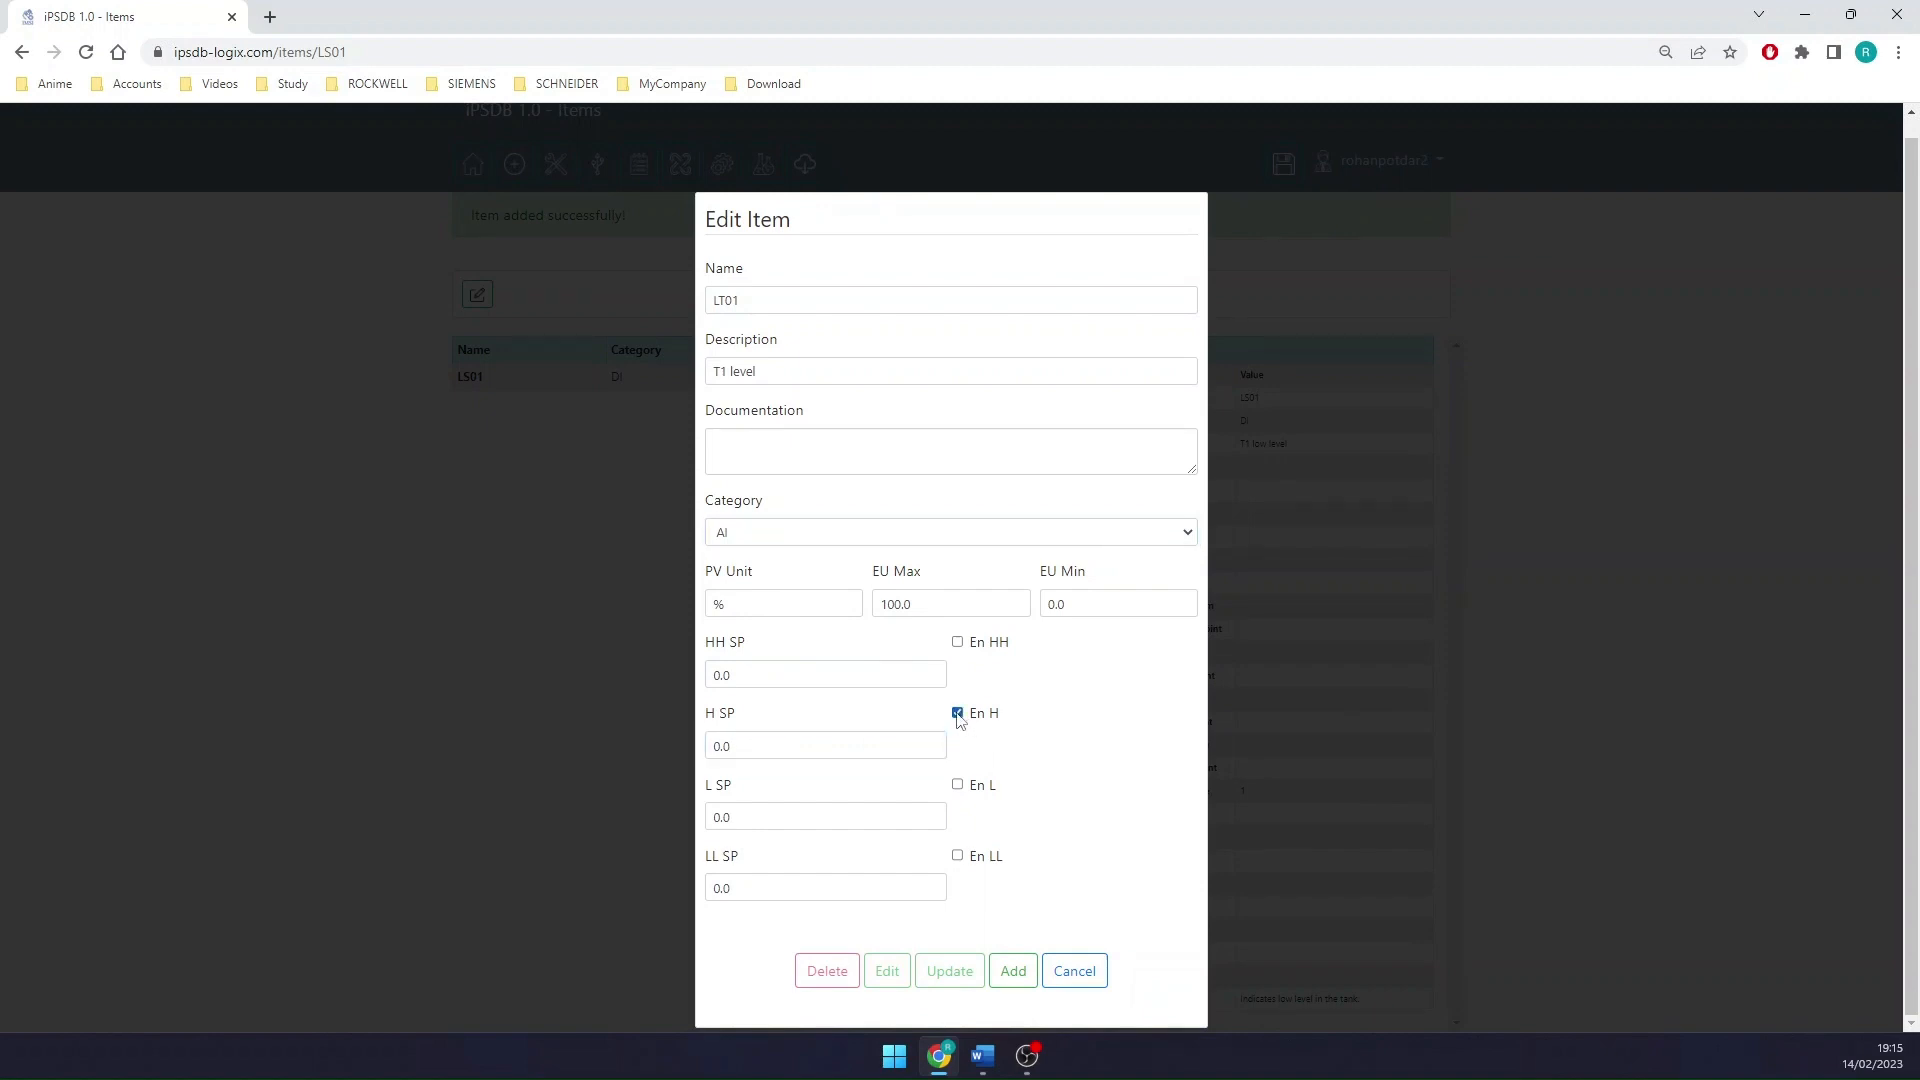
pyautogui.doubleClick(750, 745)
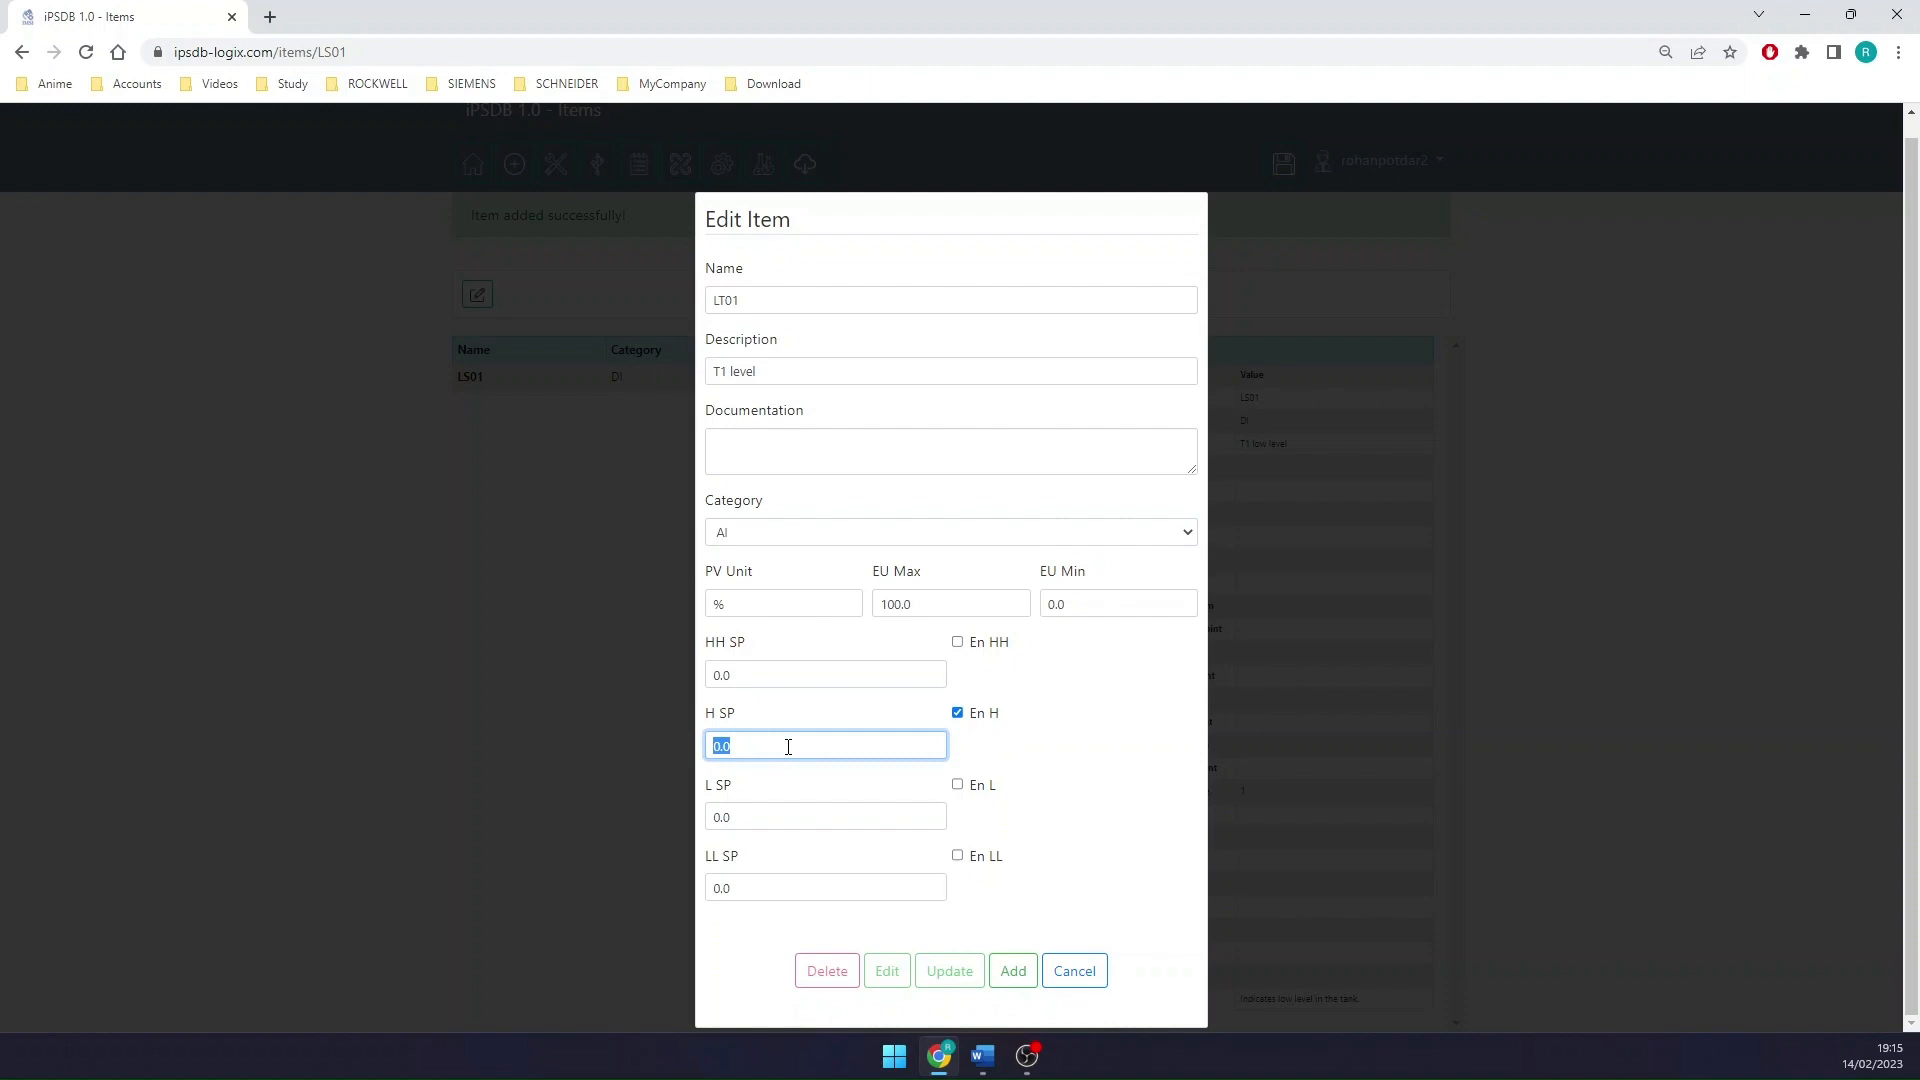
pyautogui.write('80')
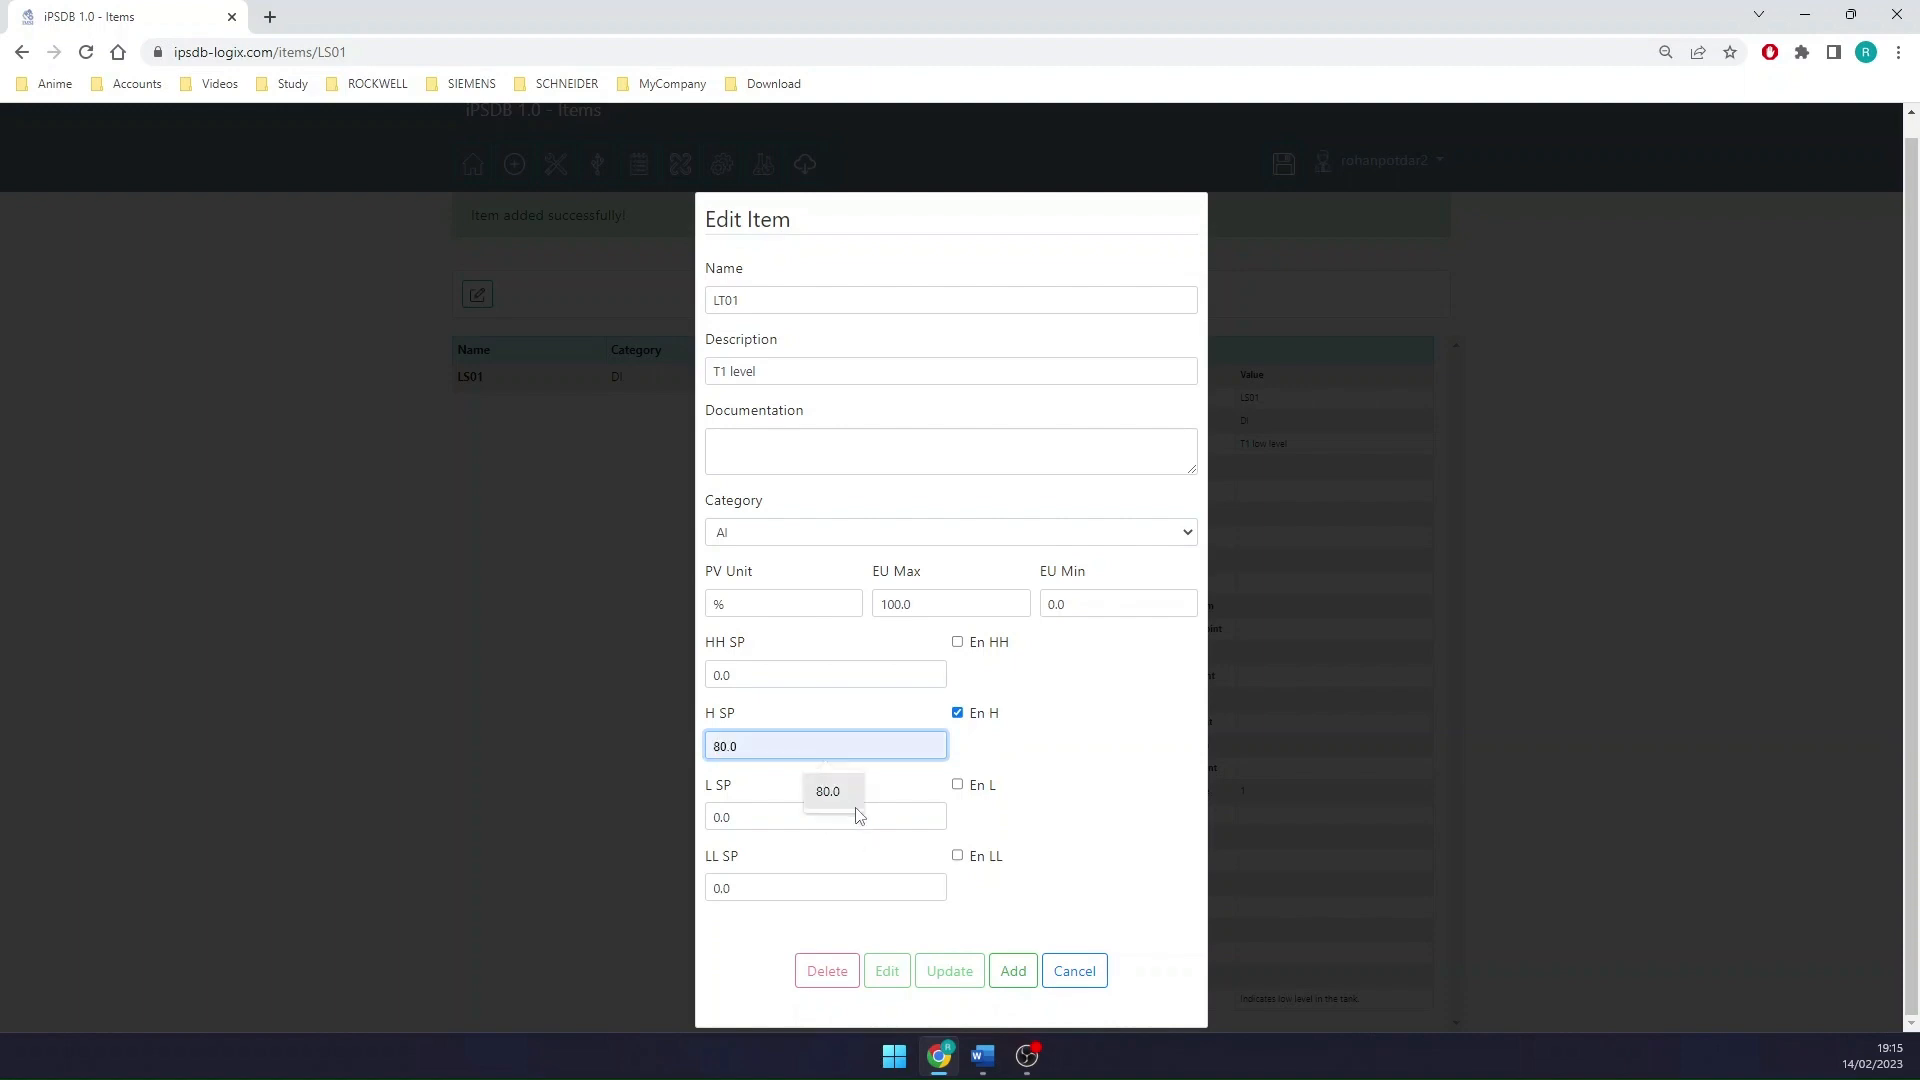
pyautogui.click(826, 804)
# Enable the low (L) alarm for LT01 with a setpoint of 20.0 and add the item
pyautogui.click(958, 786)
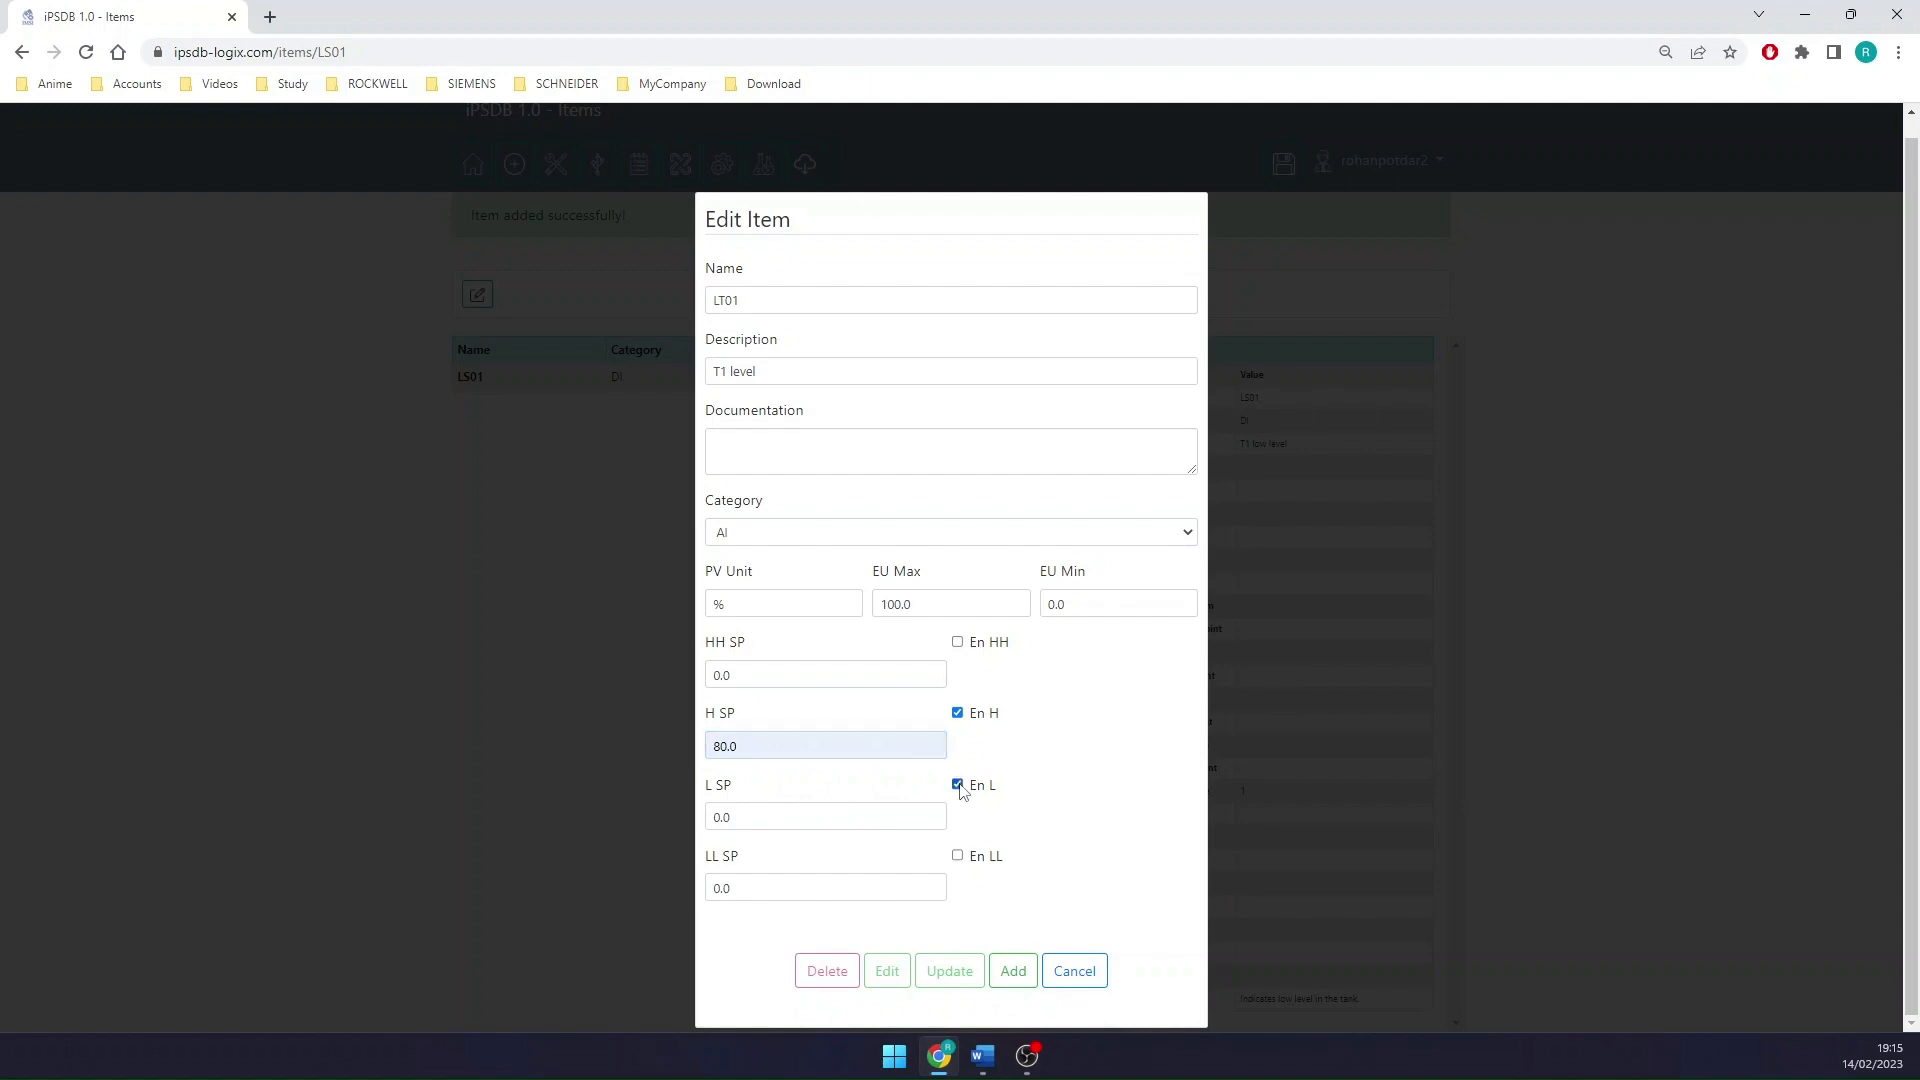
pyautogui.hotkey('shift', 'Tab')
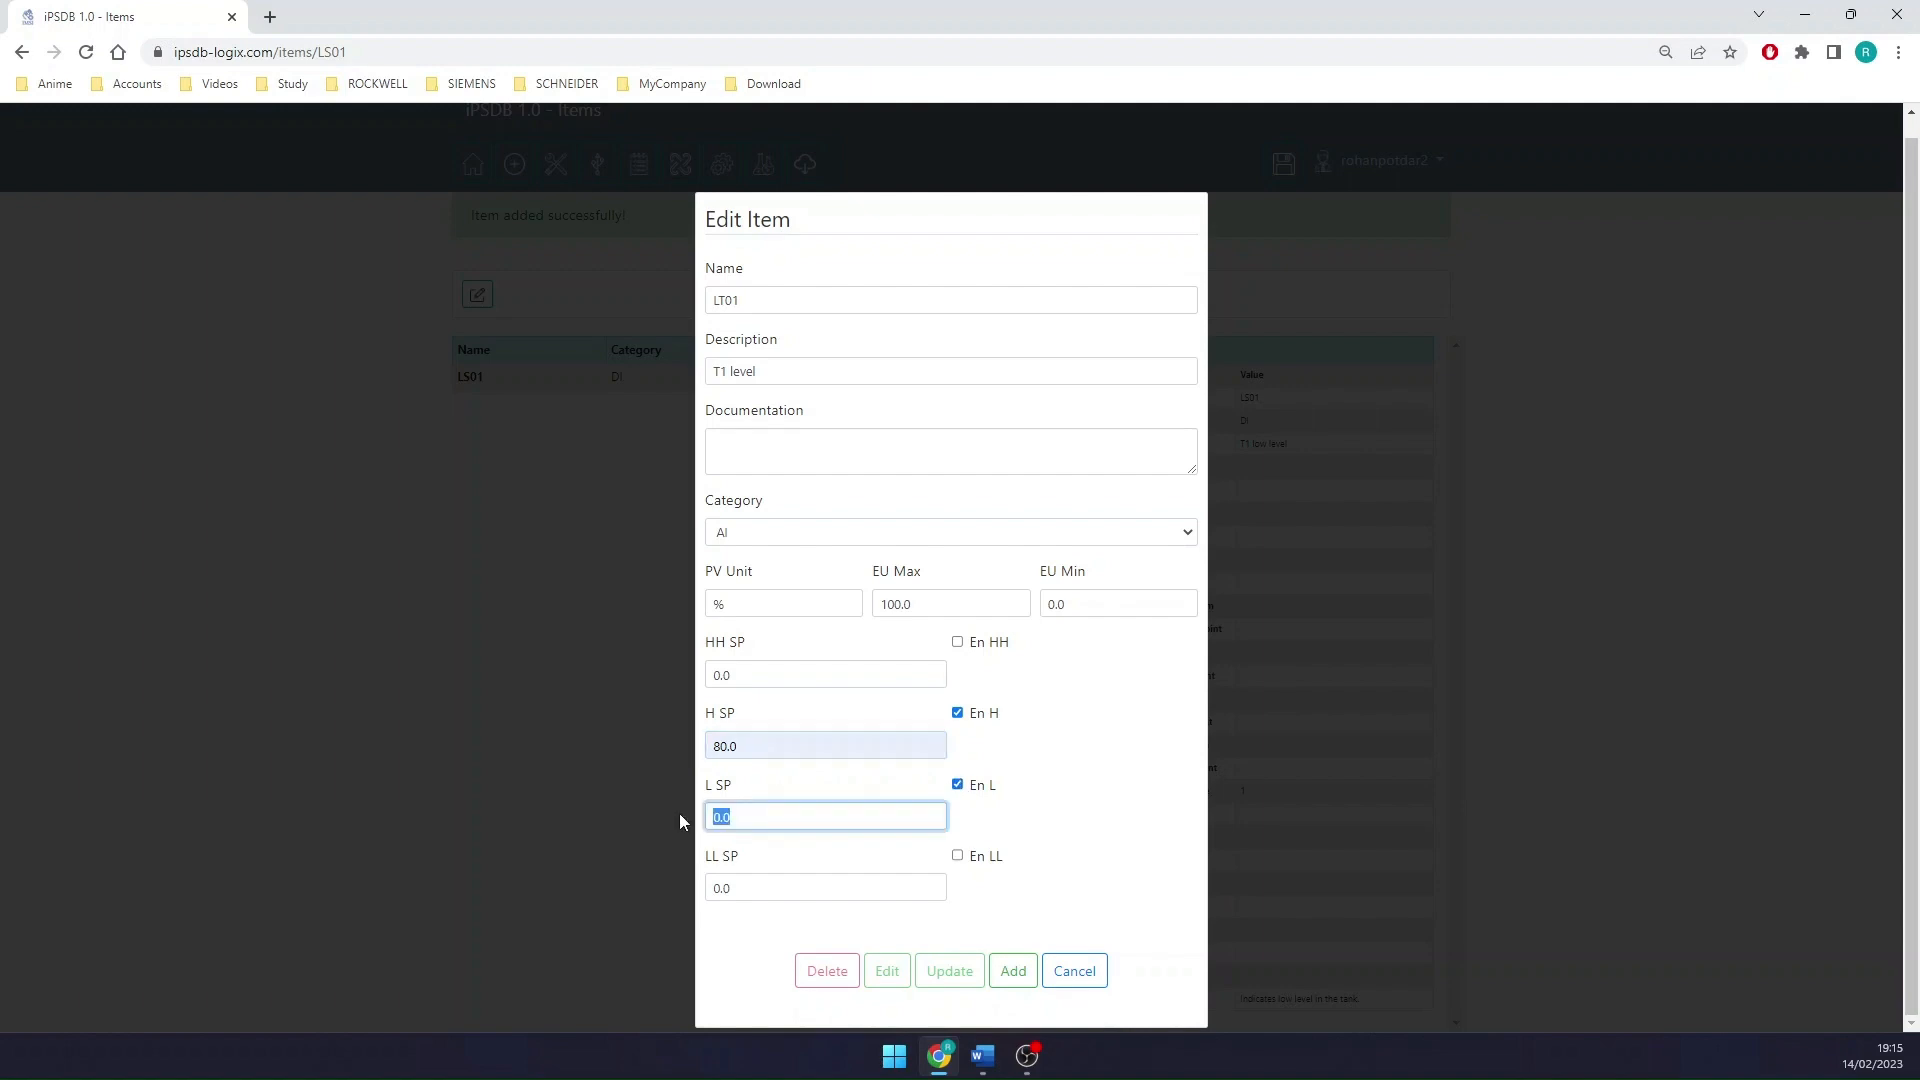
pyautogui.write('20')
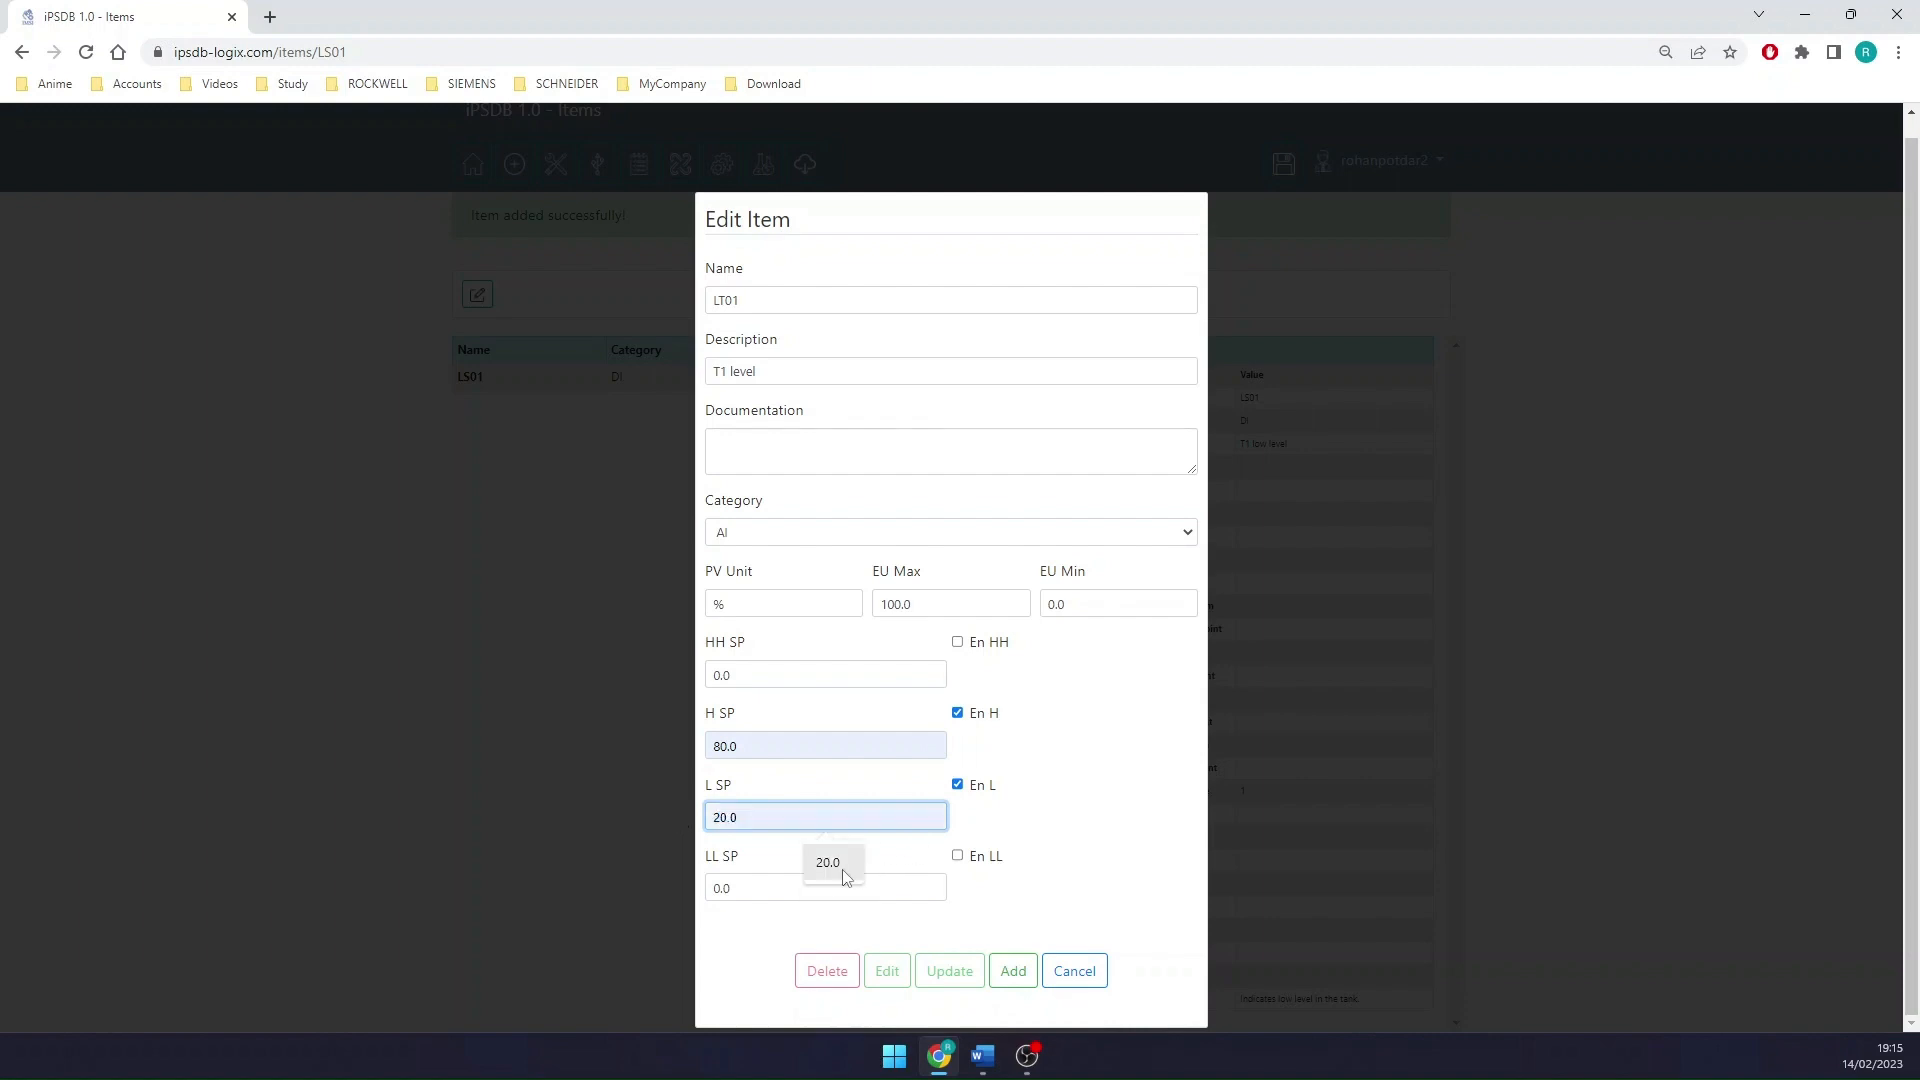
pyautogui.click(843, 876)
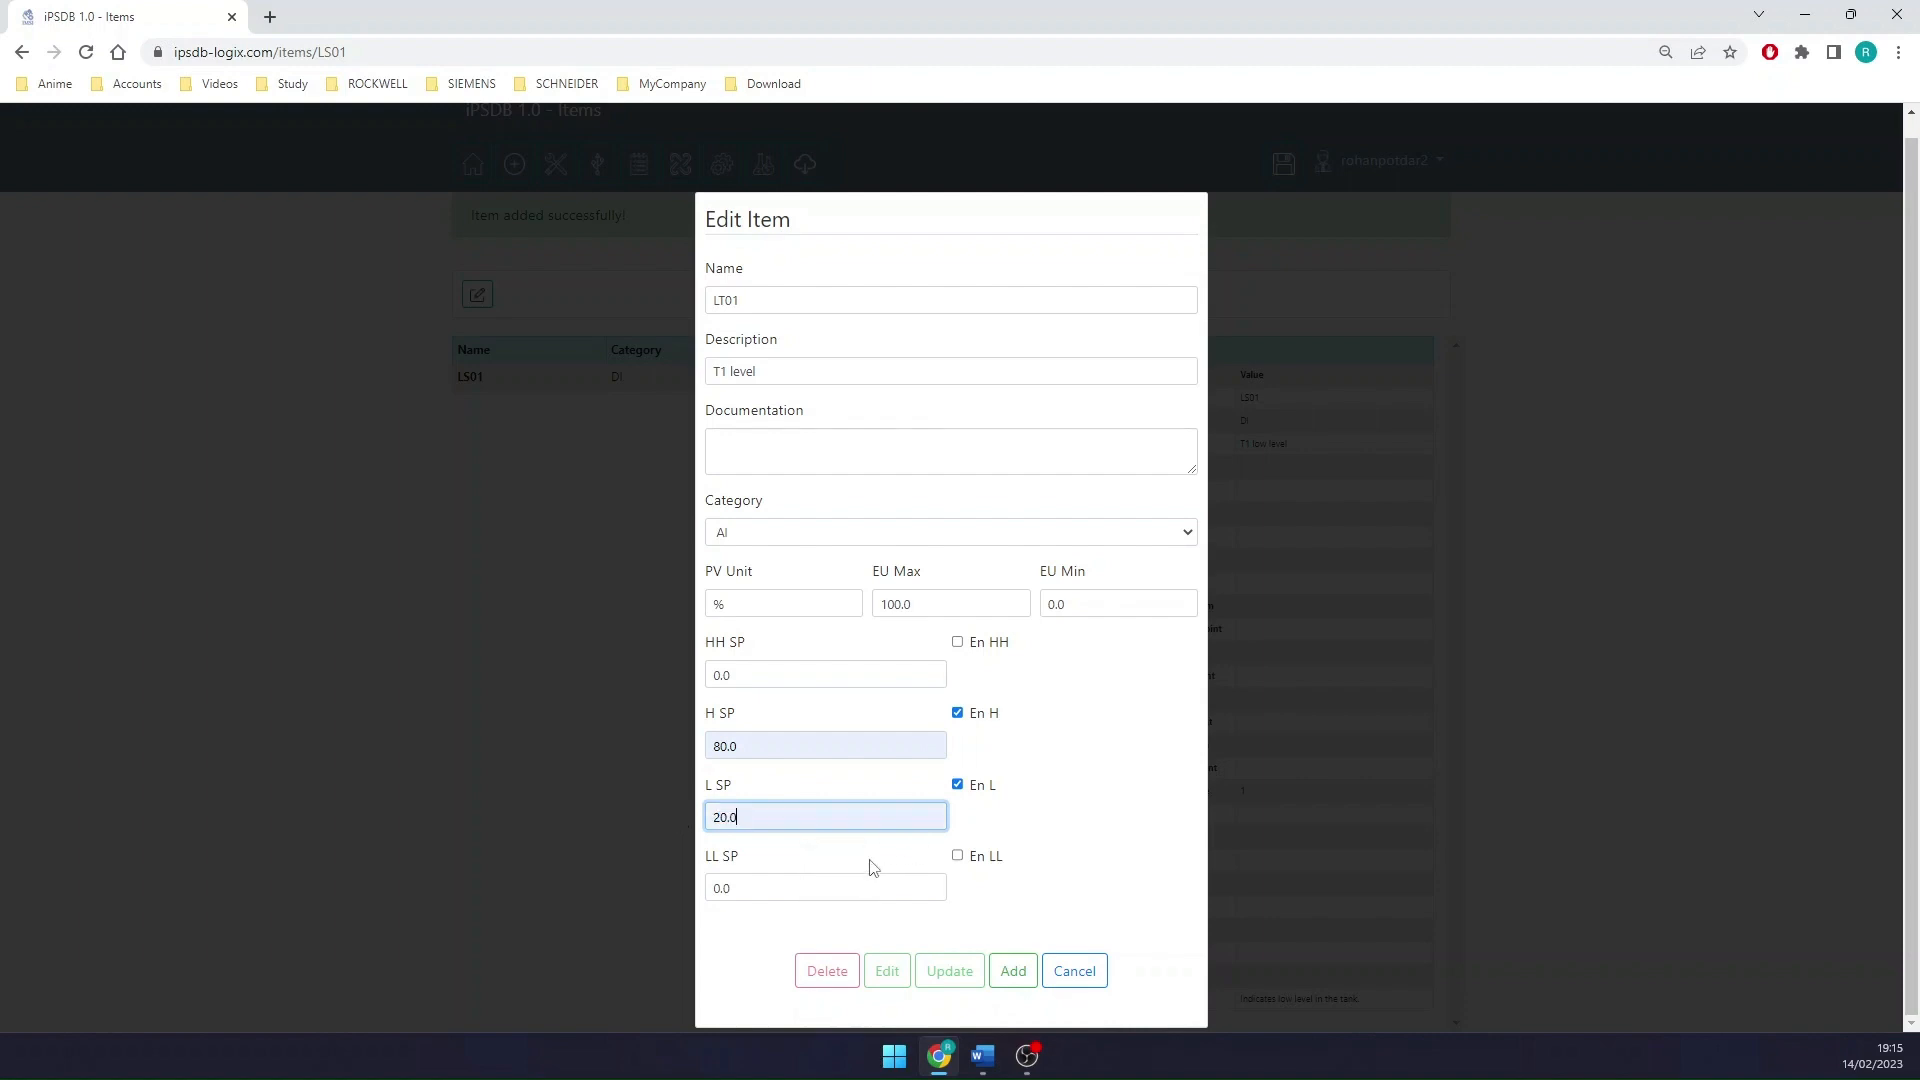
pyautogui.click(1013, 971)
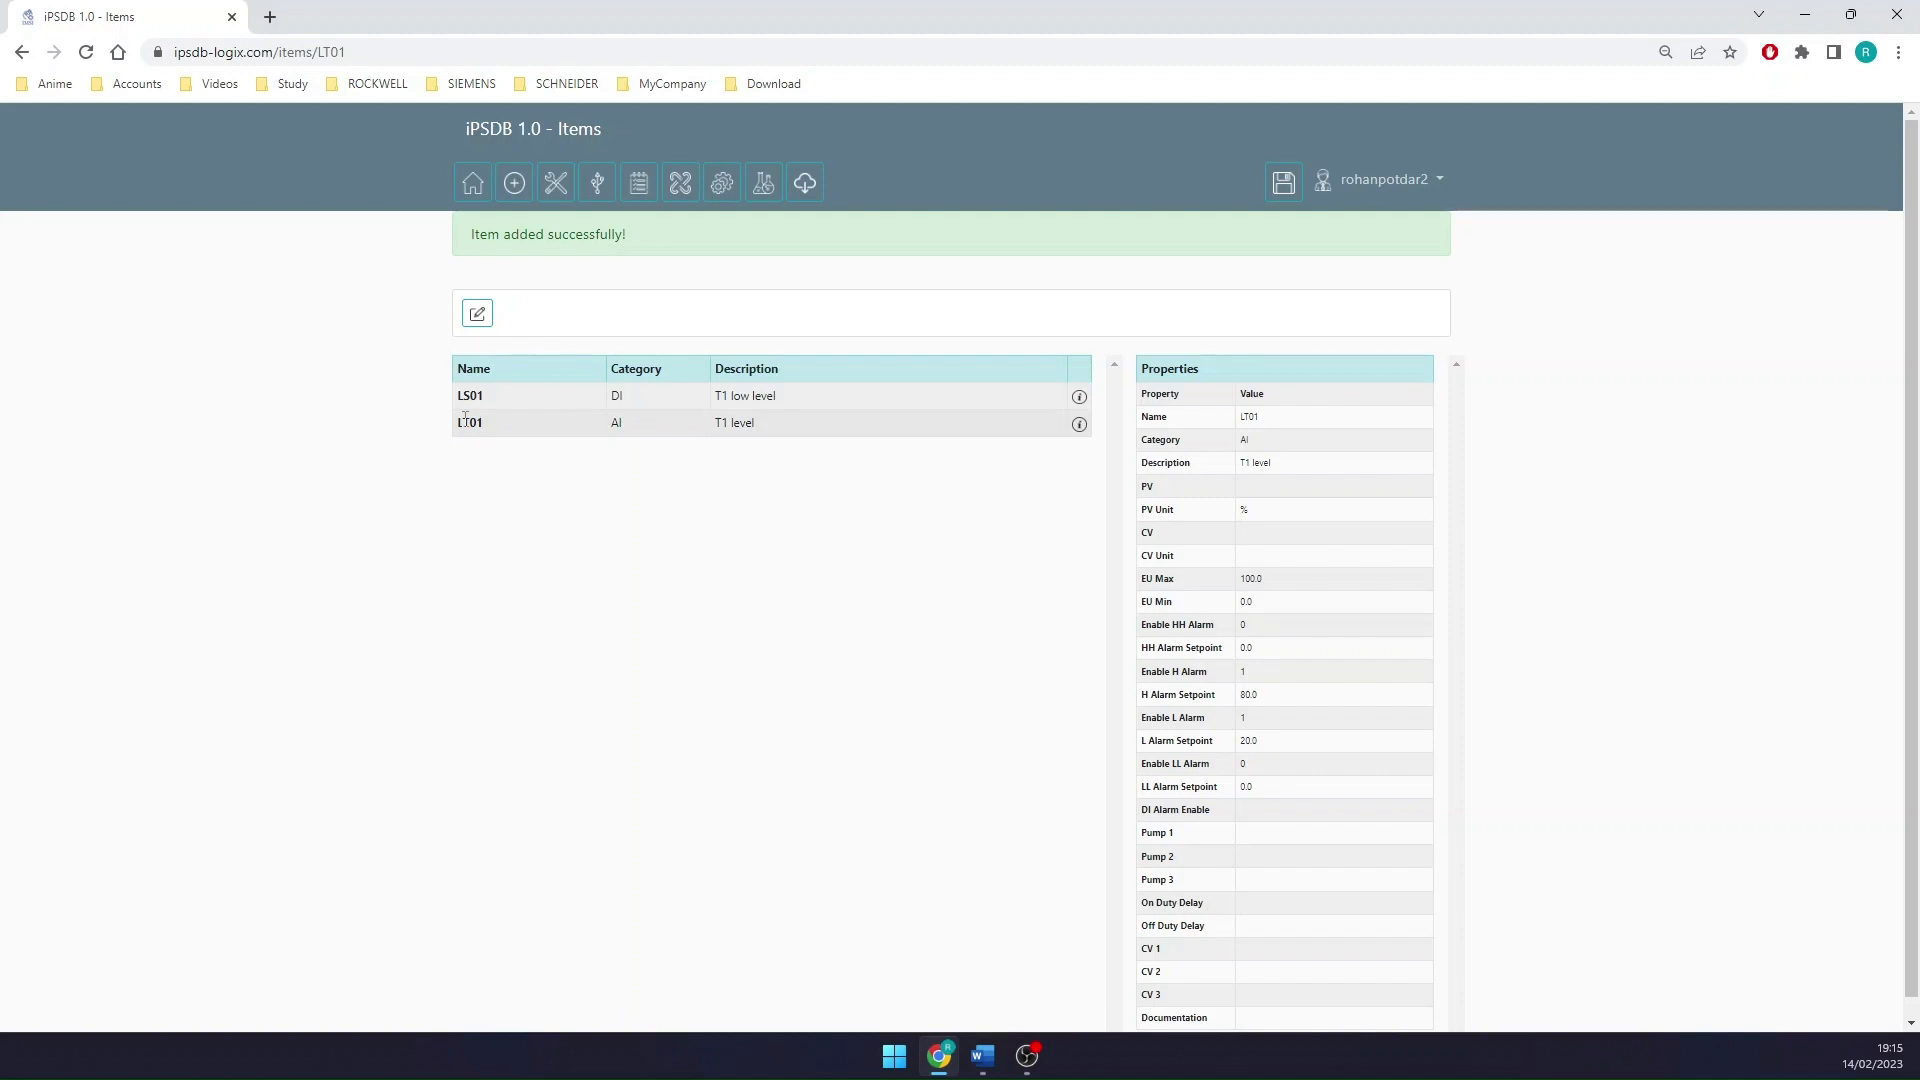
# Start another new item named SOL01 with the description "T1 drain valve"
pyautogui.click(477, 314)
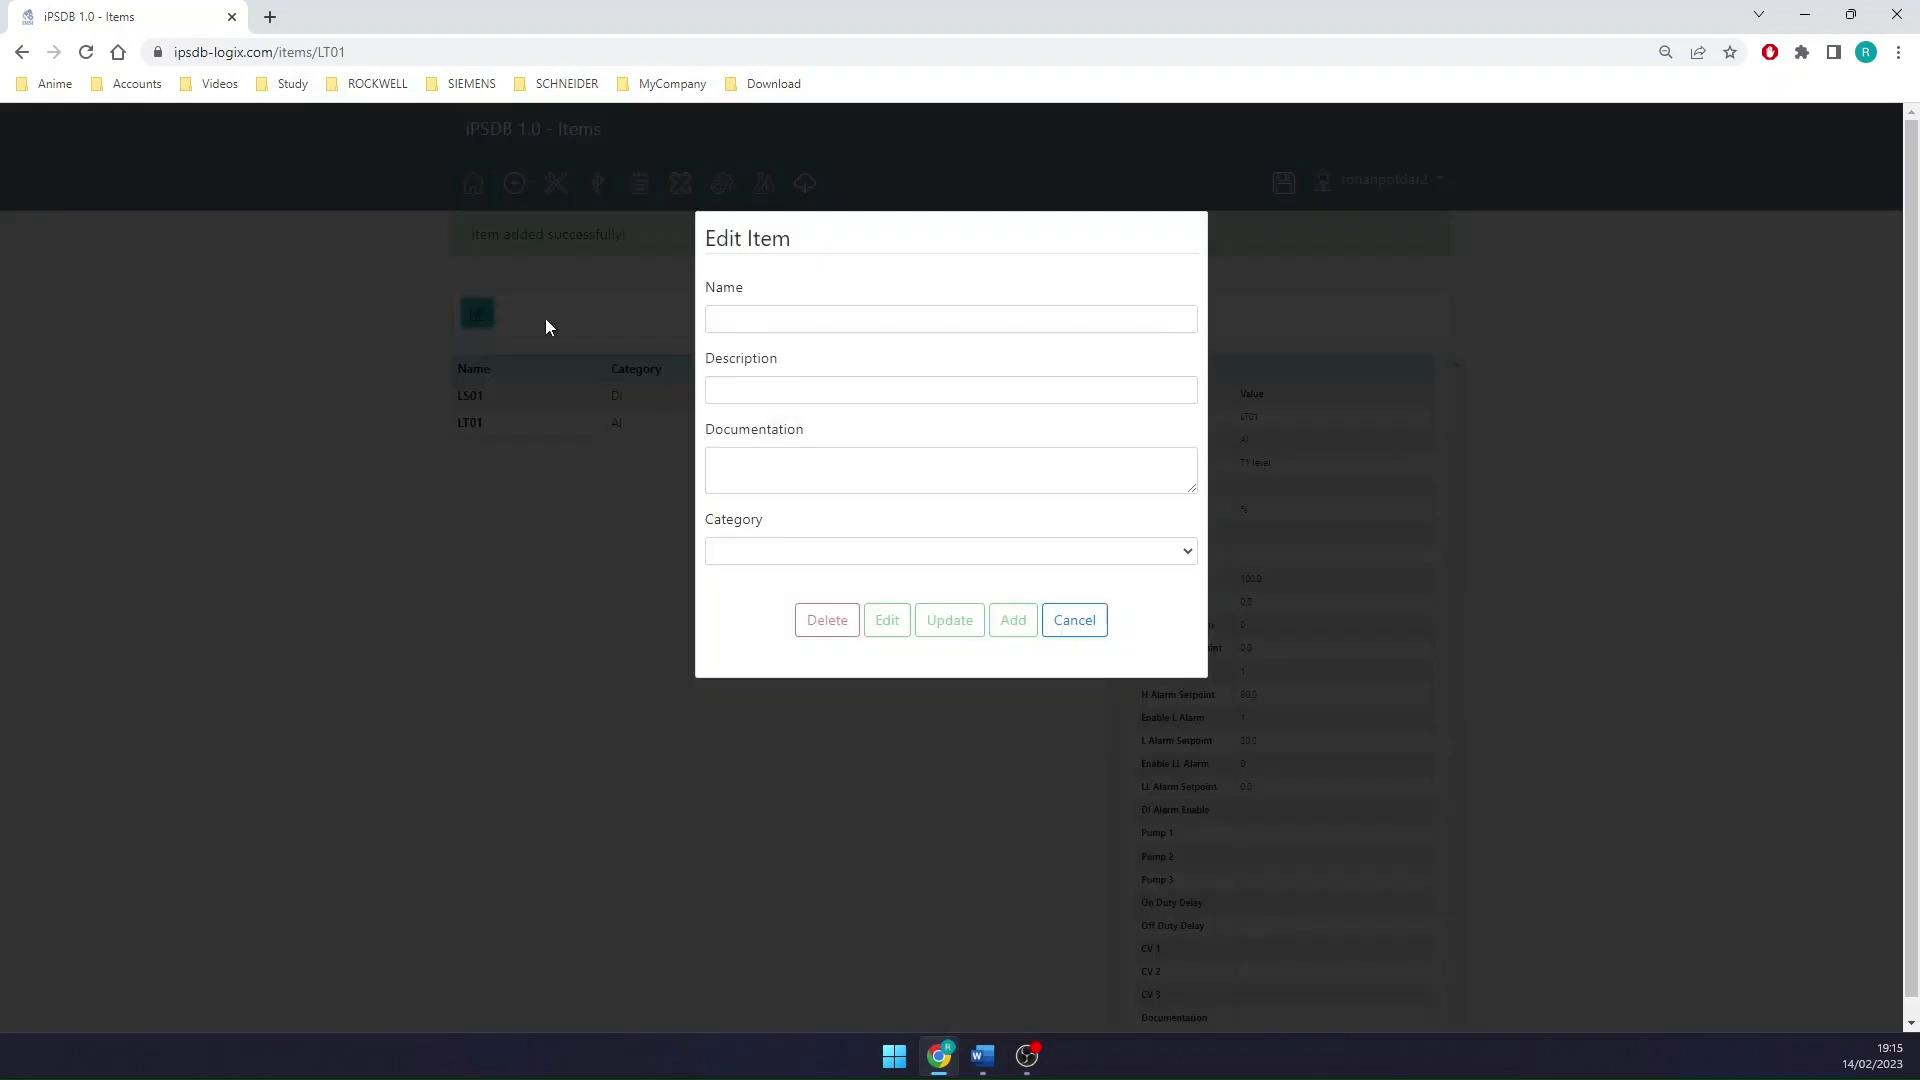
pyautogui.click(831, 319)
pyautogui.write('SO')
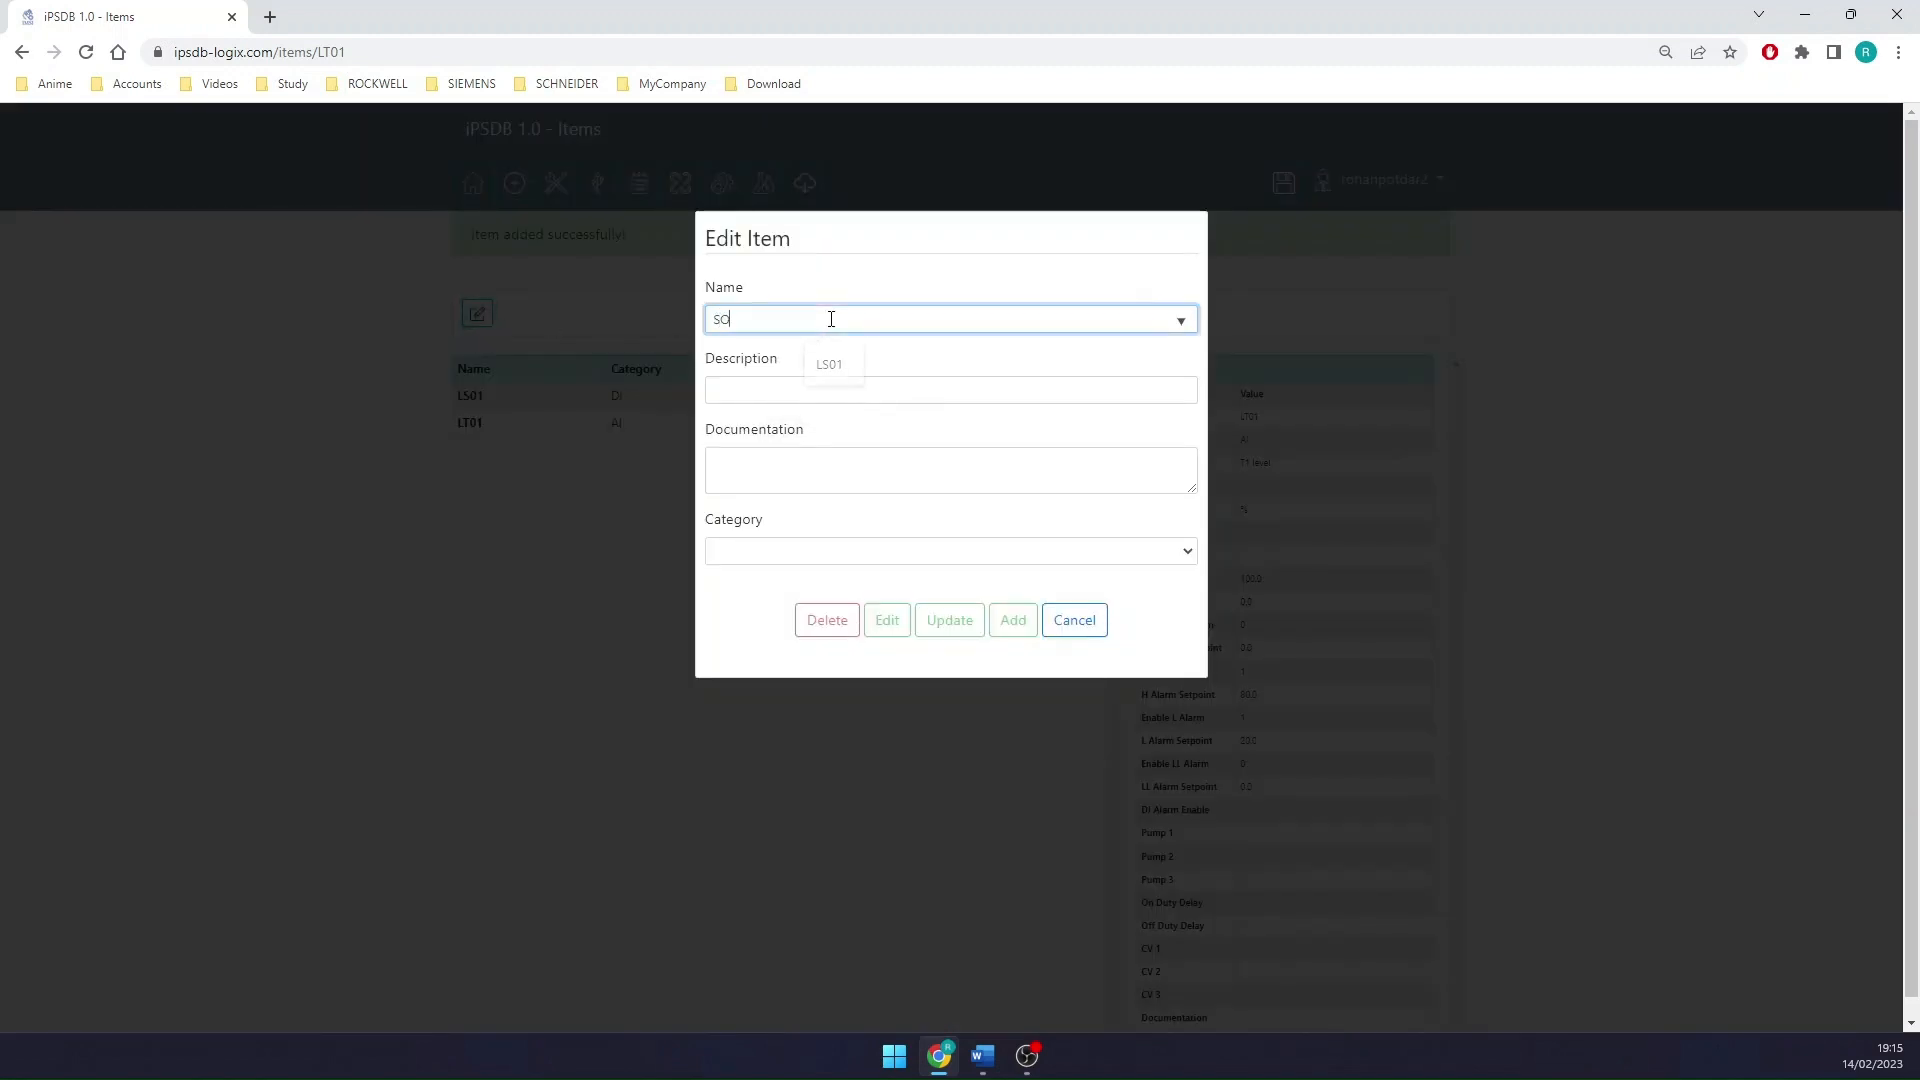
pyautogui.write('L01')
pyautogui.click(759, 390)
pyautogui.write('T1')
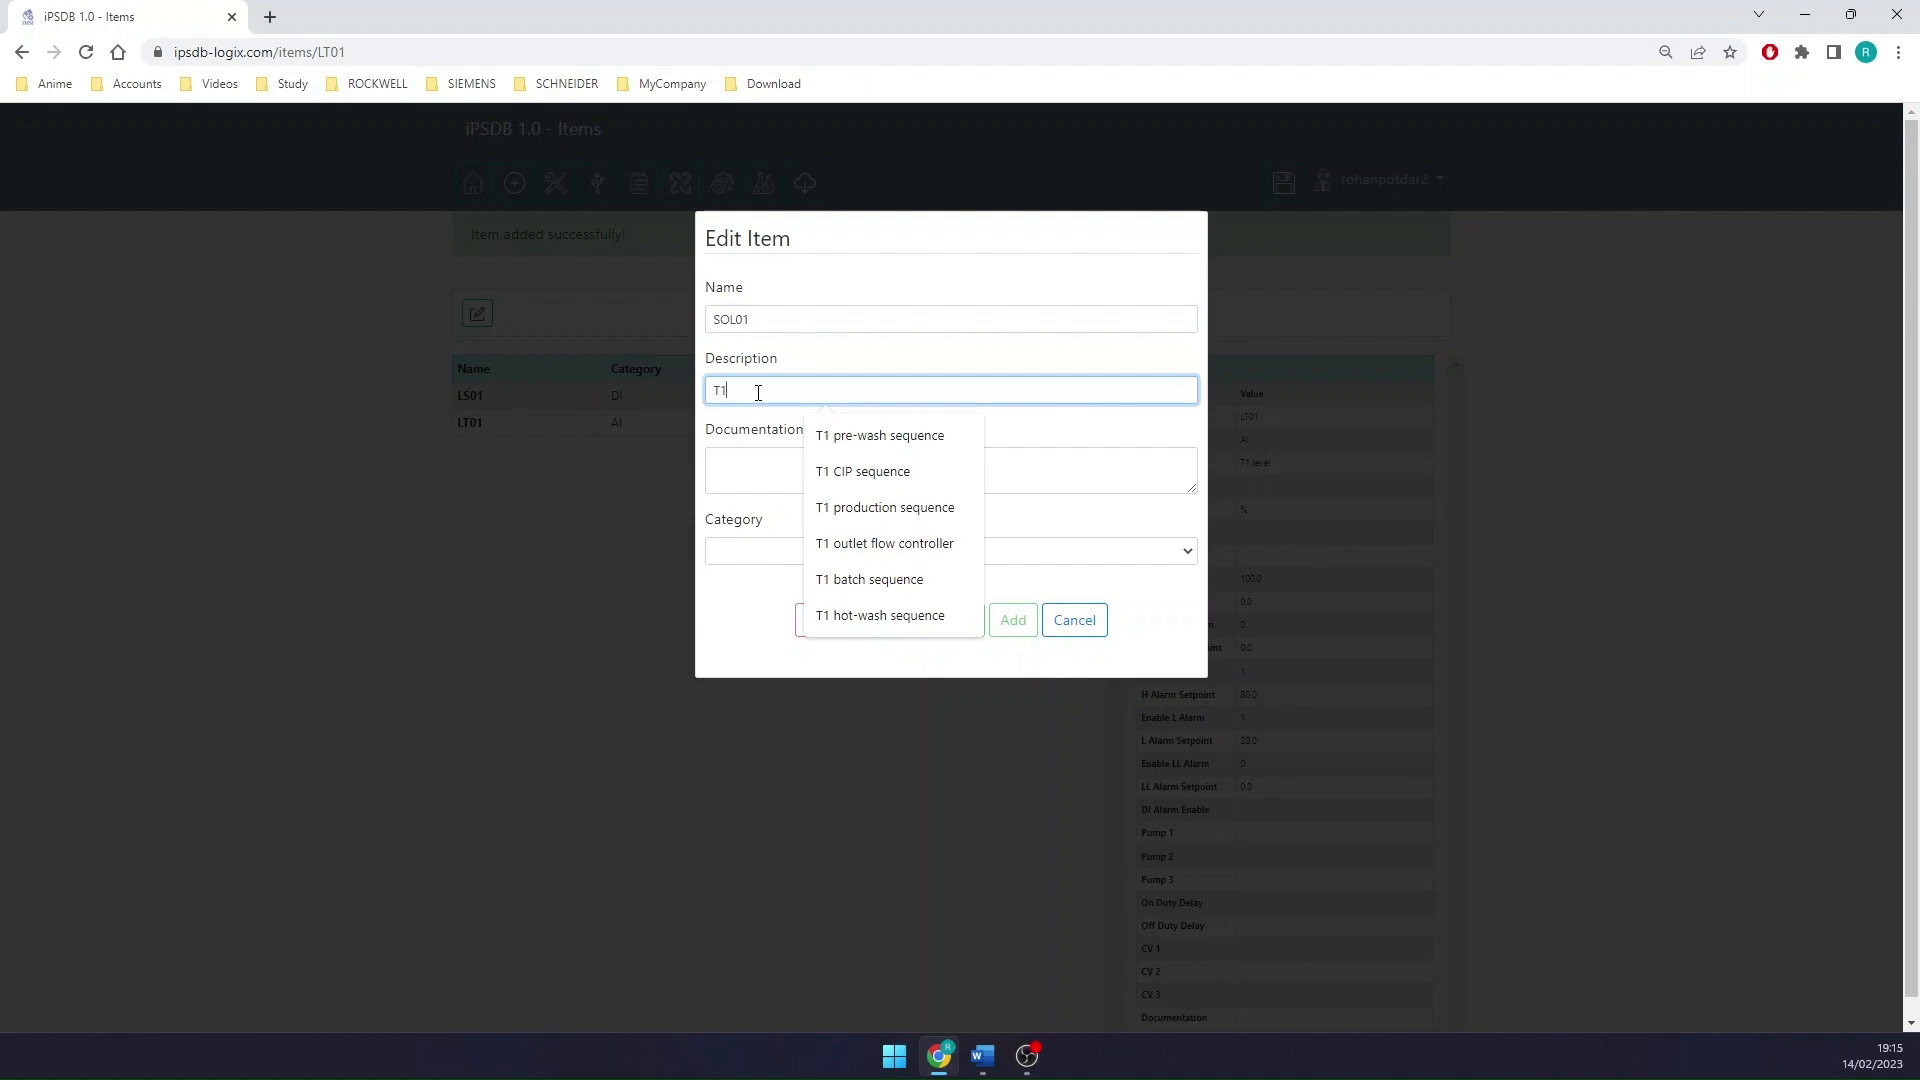
pyautogui.write(' d')
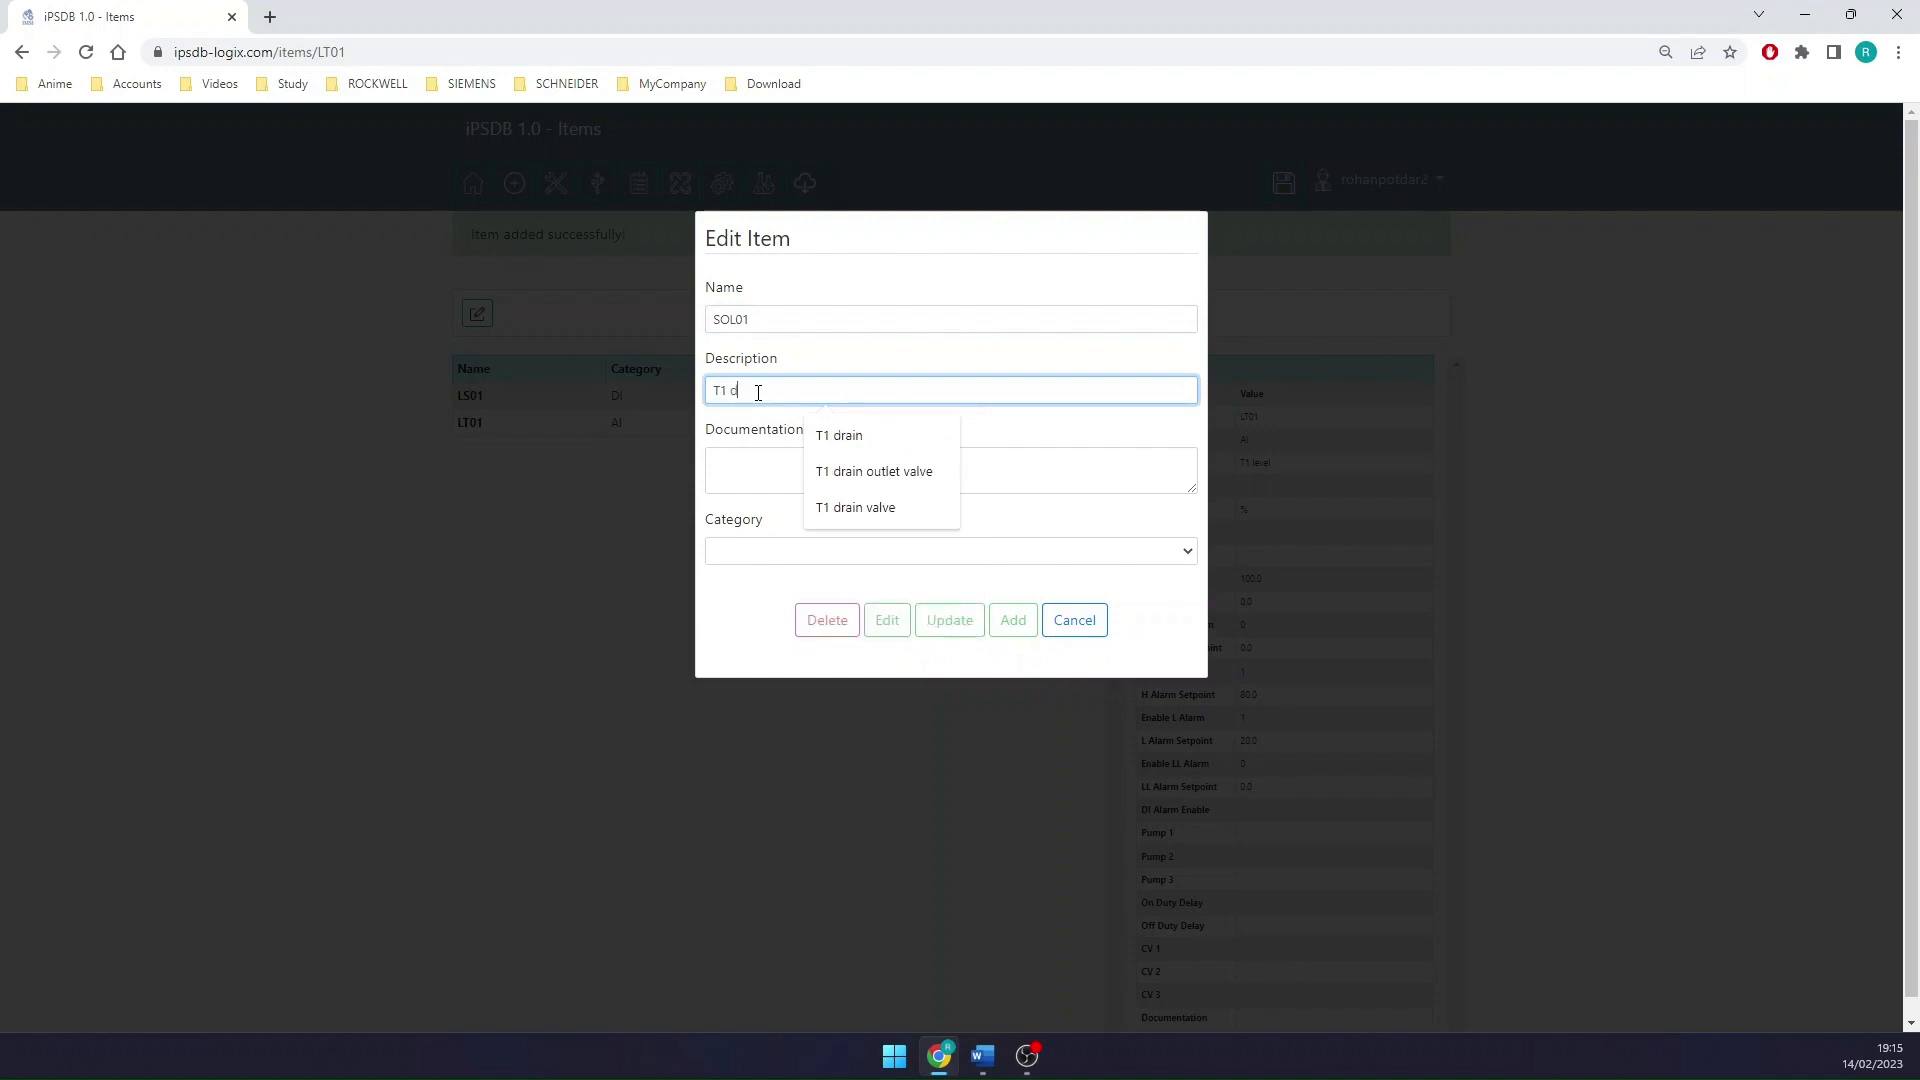
pyautogui.write('rain valve')
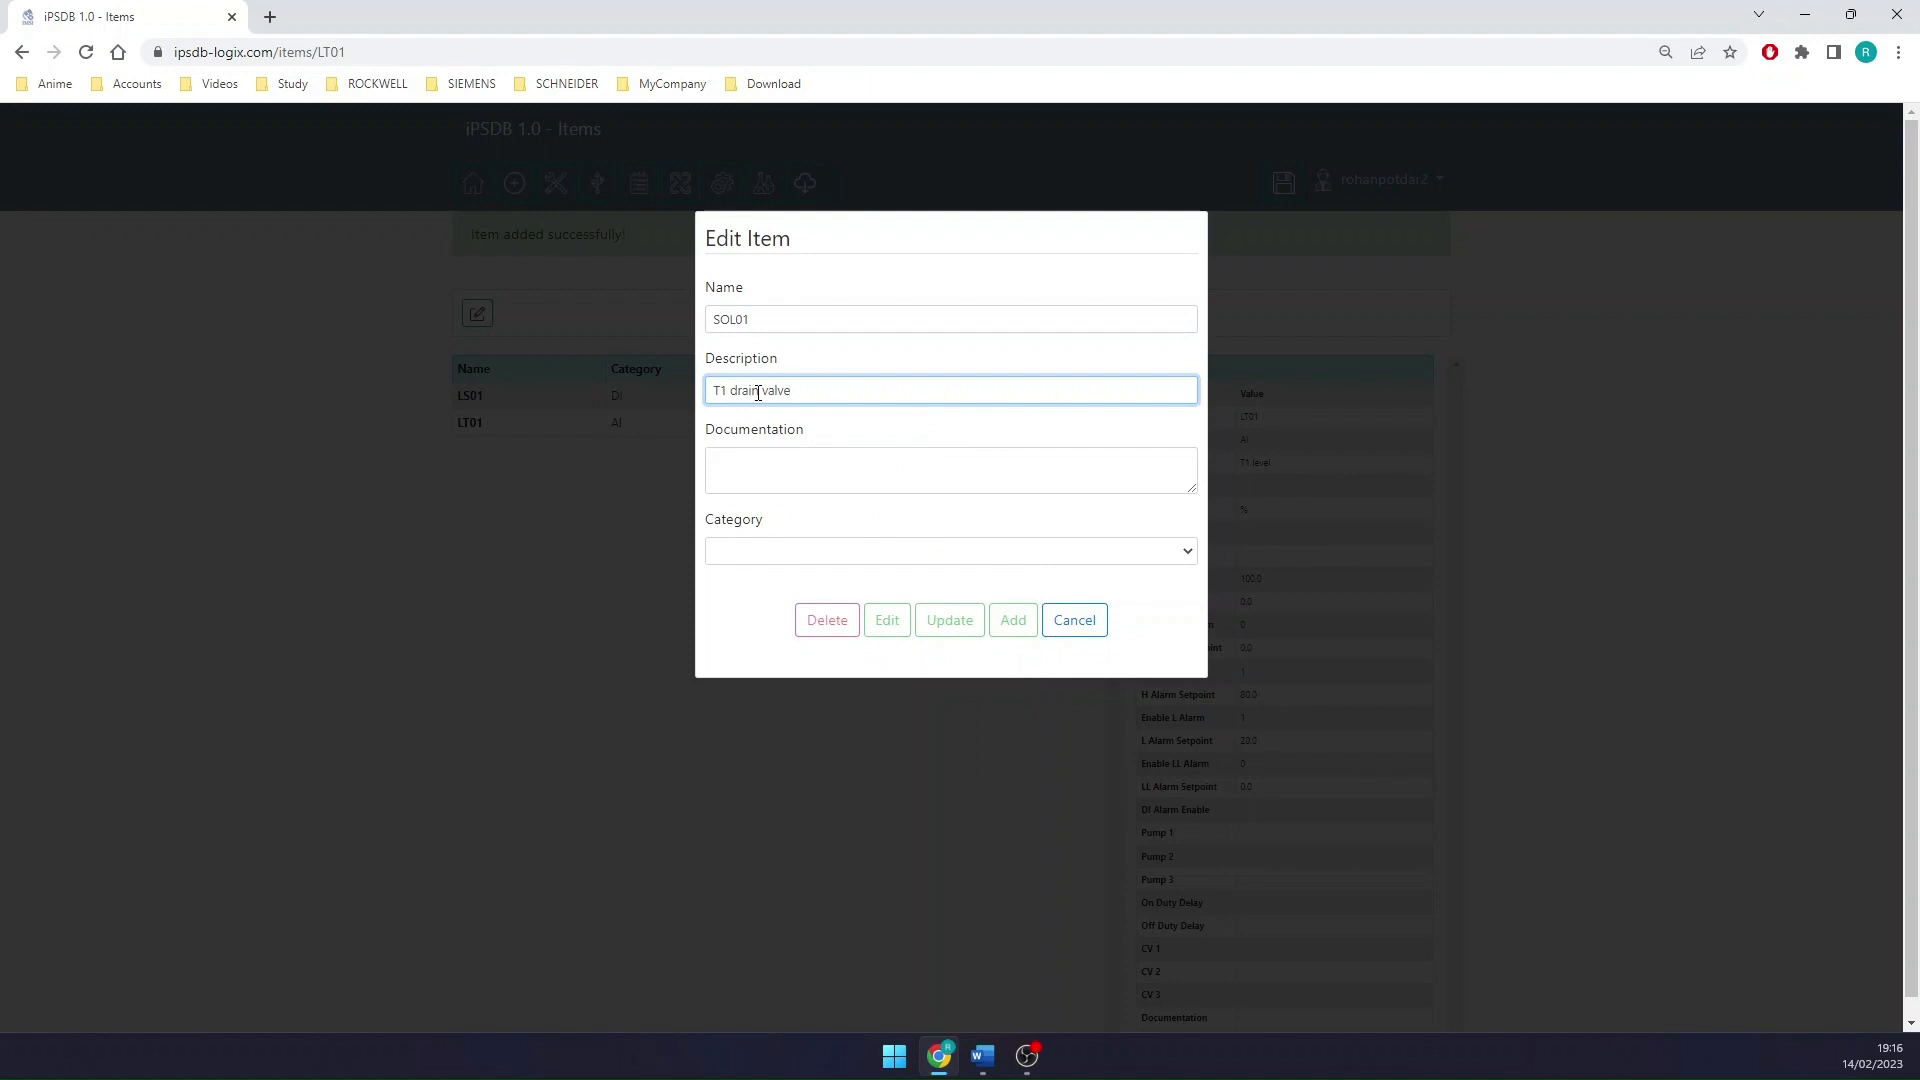
# Assign category DO to the SOL01 item and add it to the project
pyautogui.click(813, 553)
pyautogui.click(752, 611)
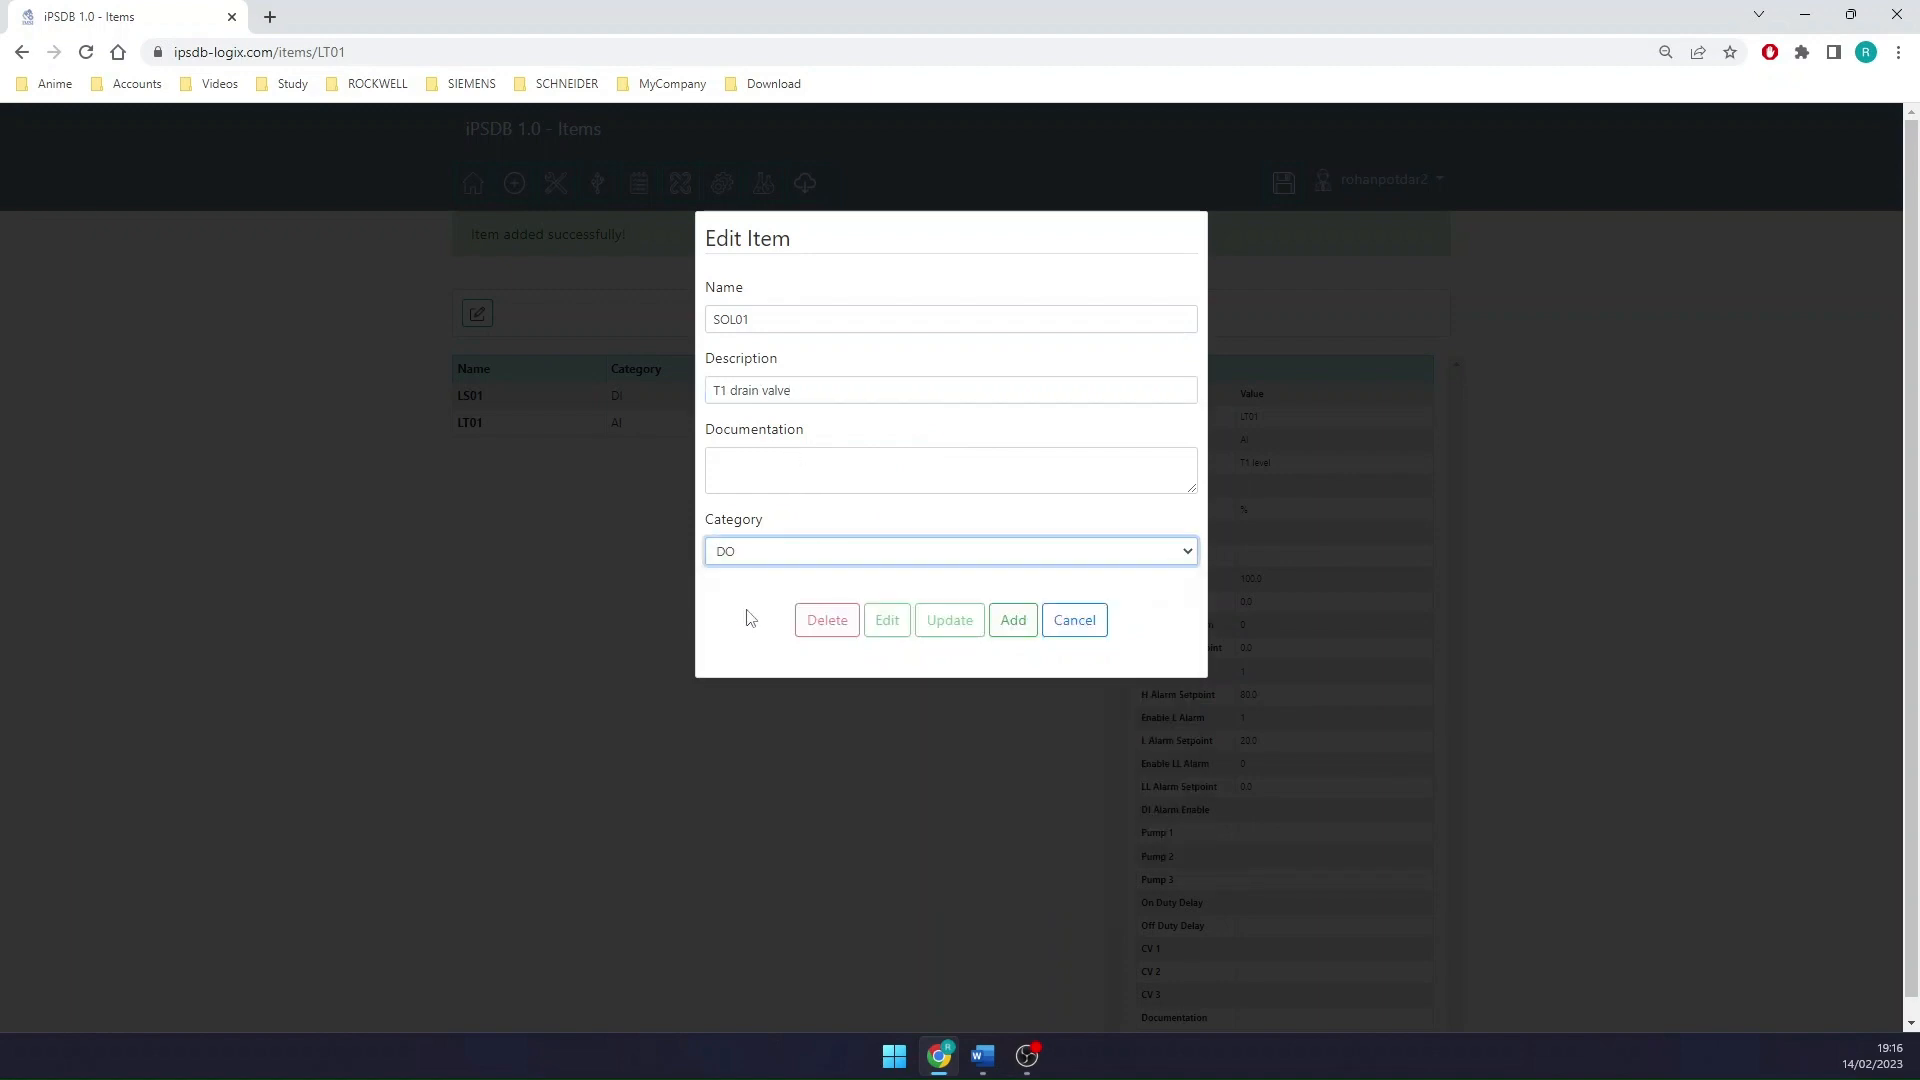
pyautogui.click(1020, 631)
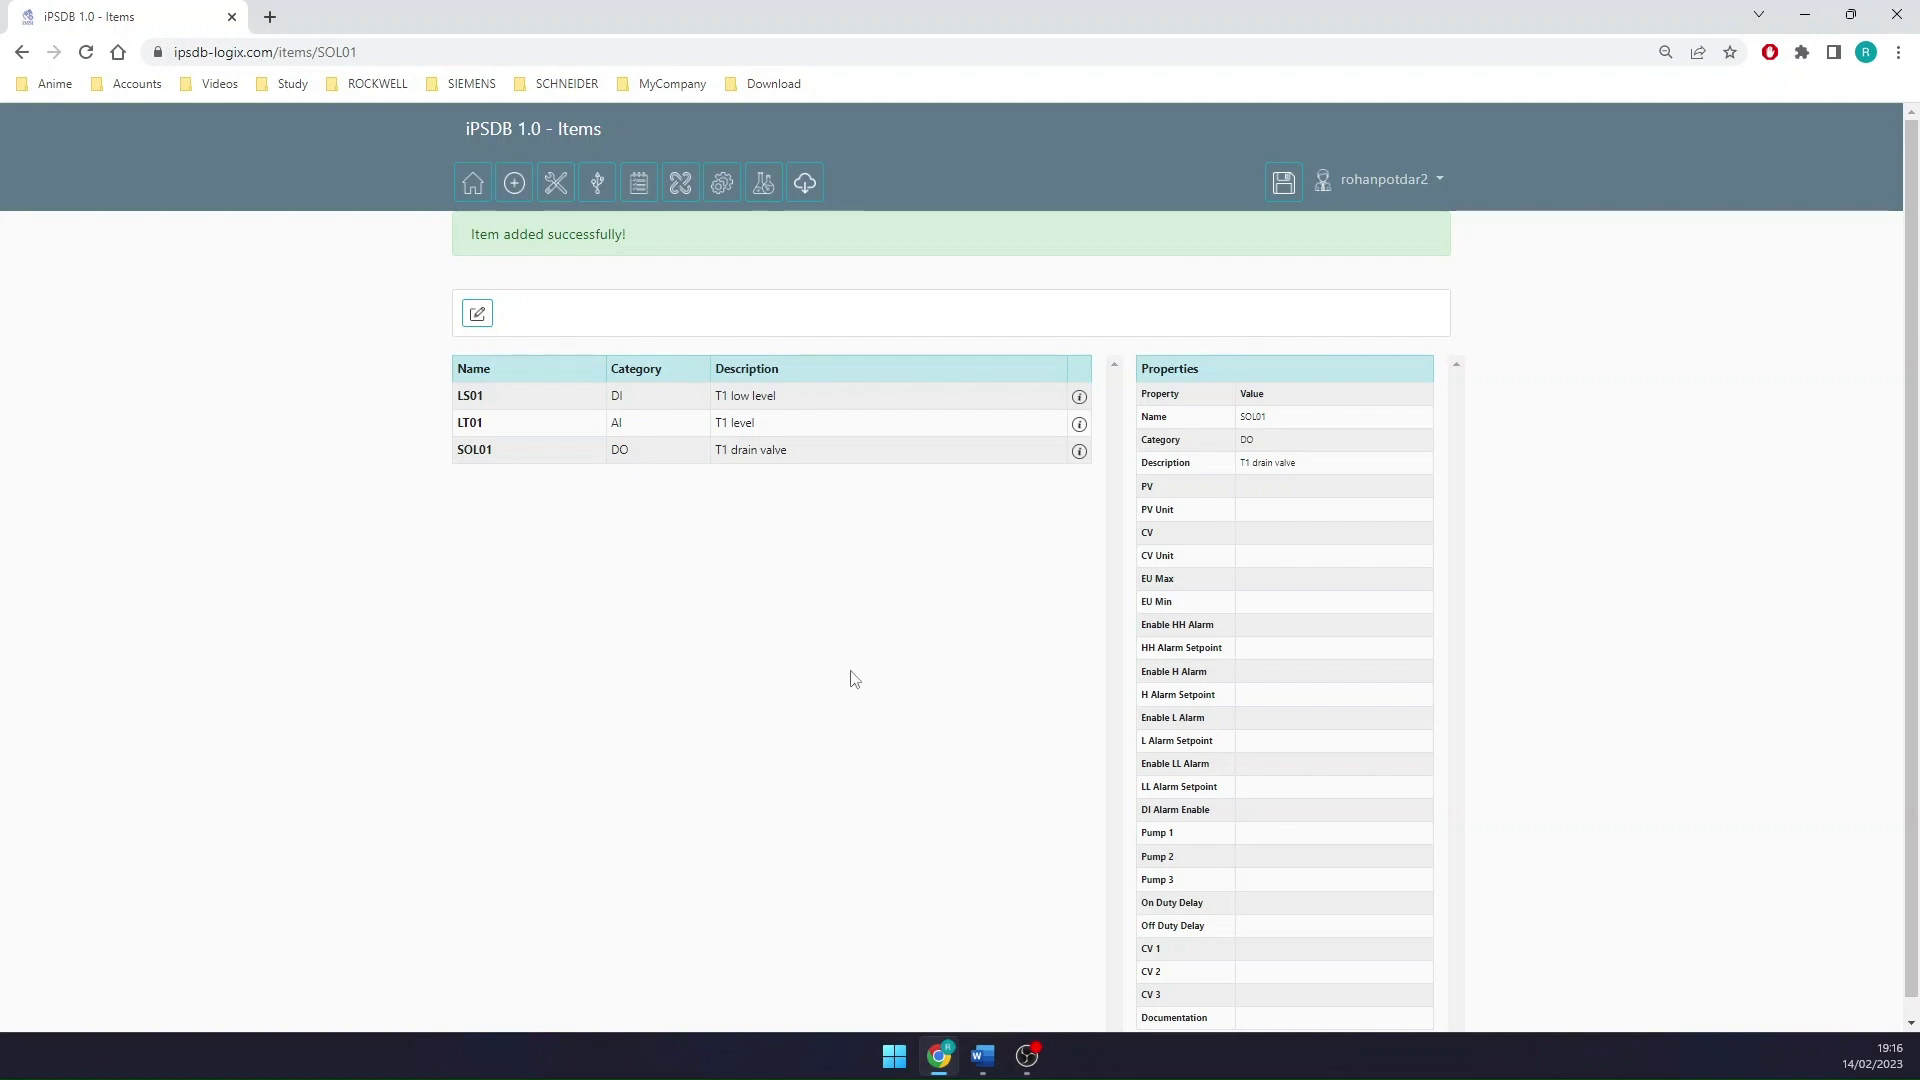
# Add a new item named V01 with the description "T1 outlet valve" and category DV
pyautogui.click(477, 313)
pyautogui.click(791, 319)
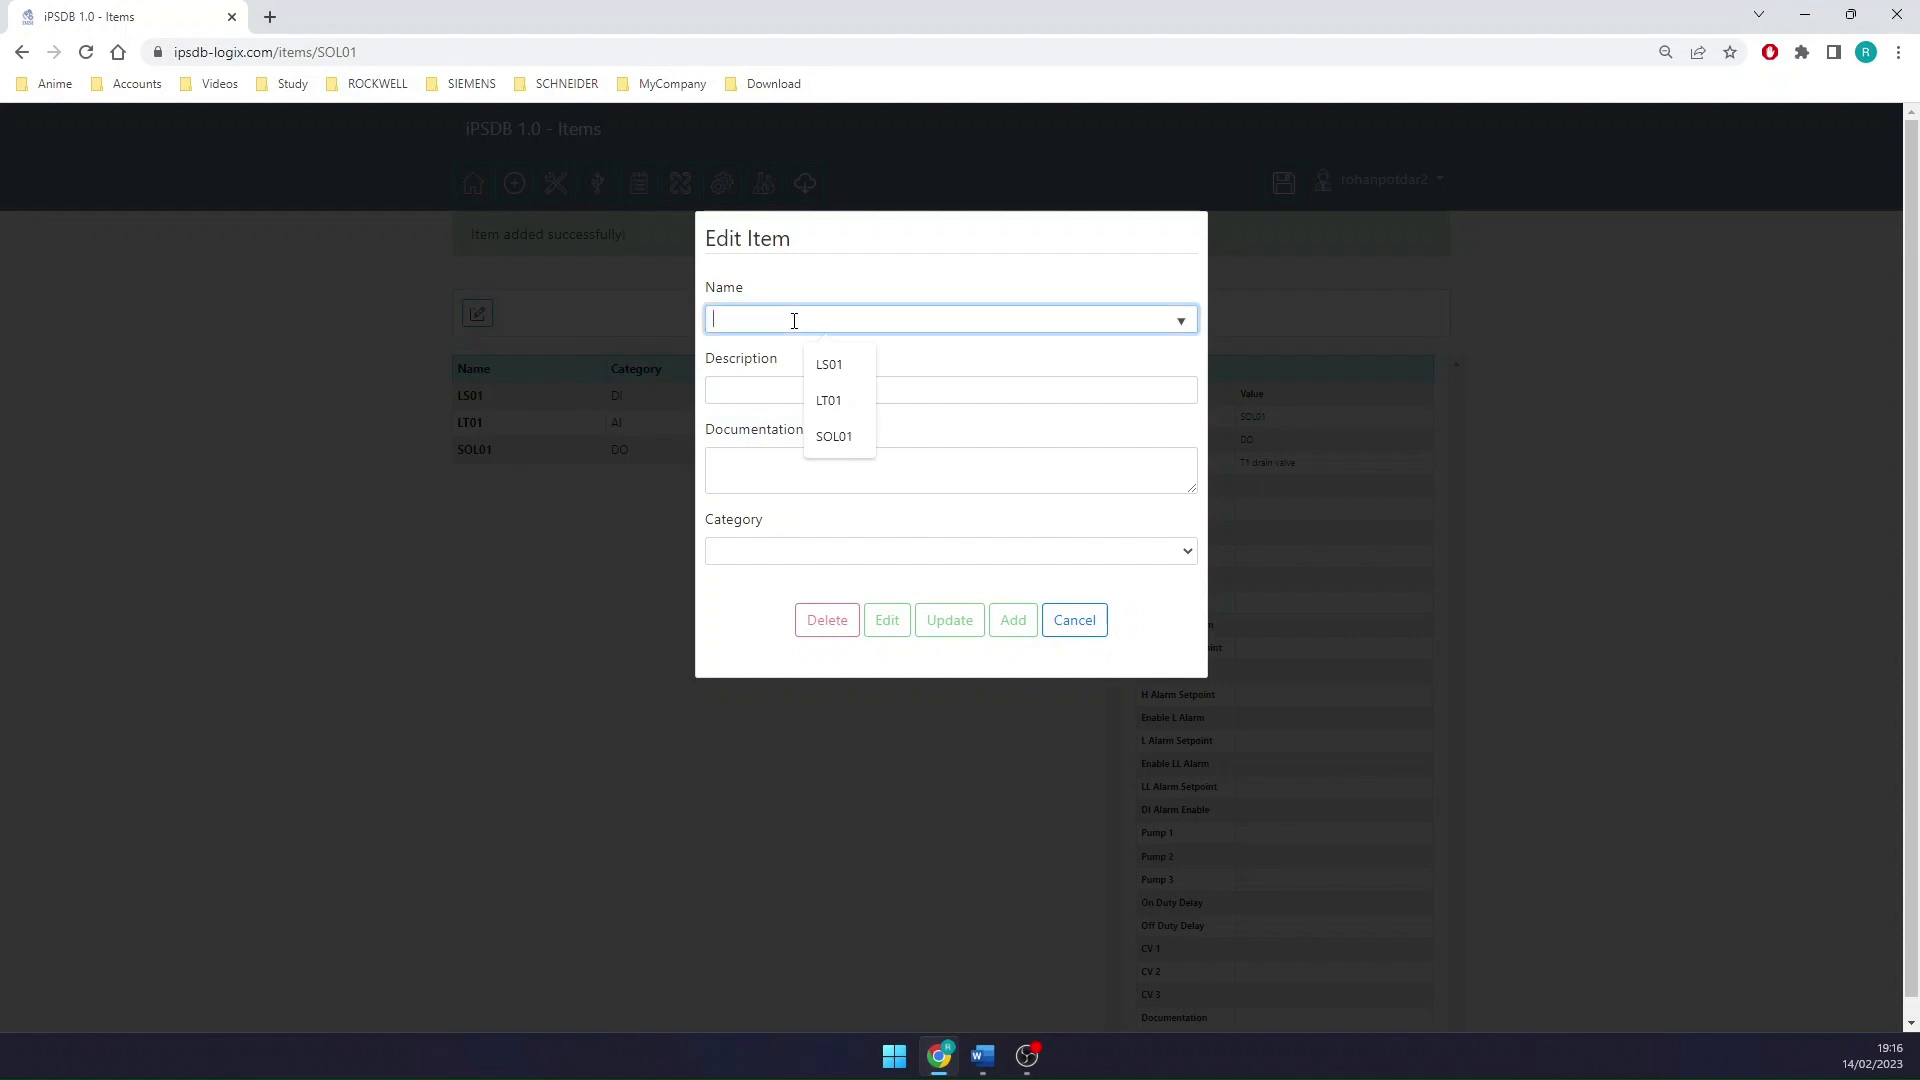
pyautogui.write('V01')
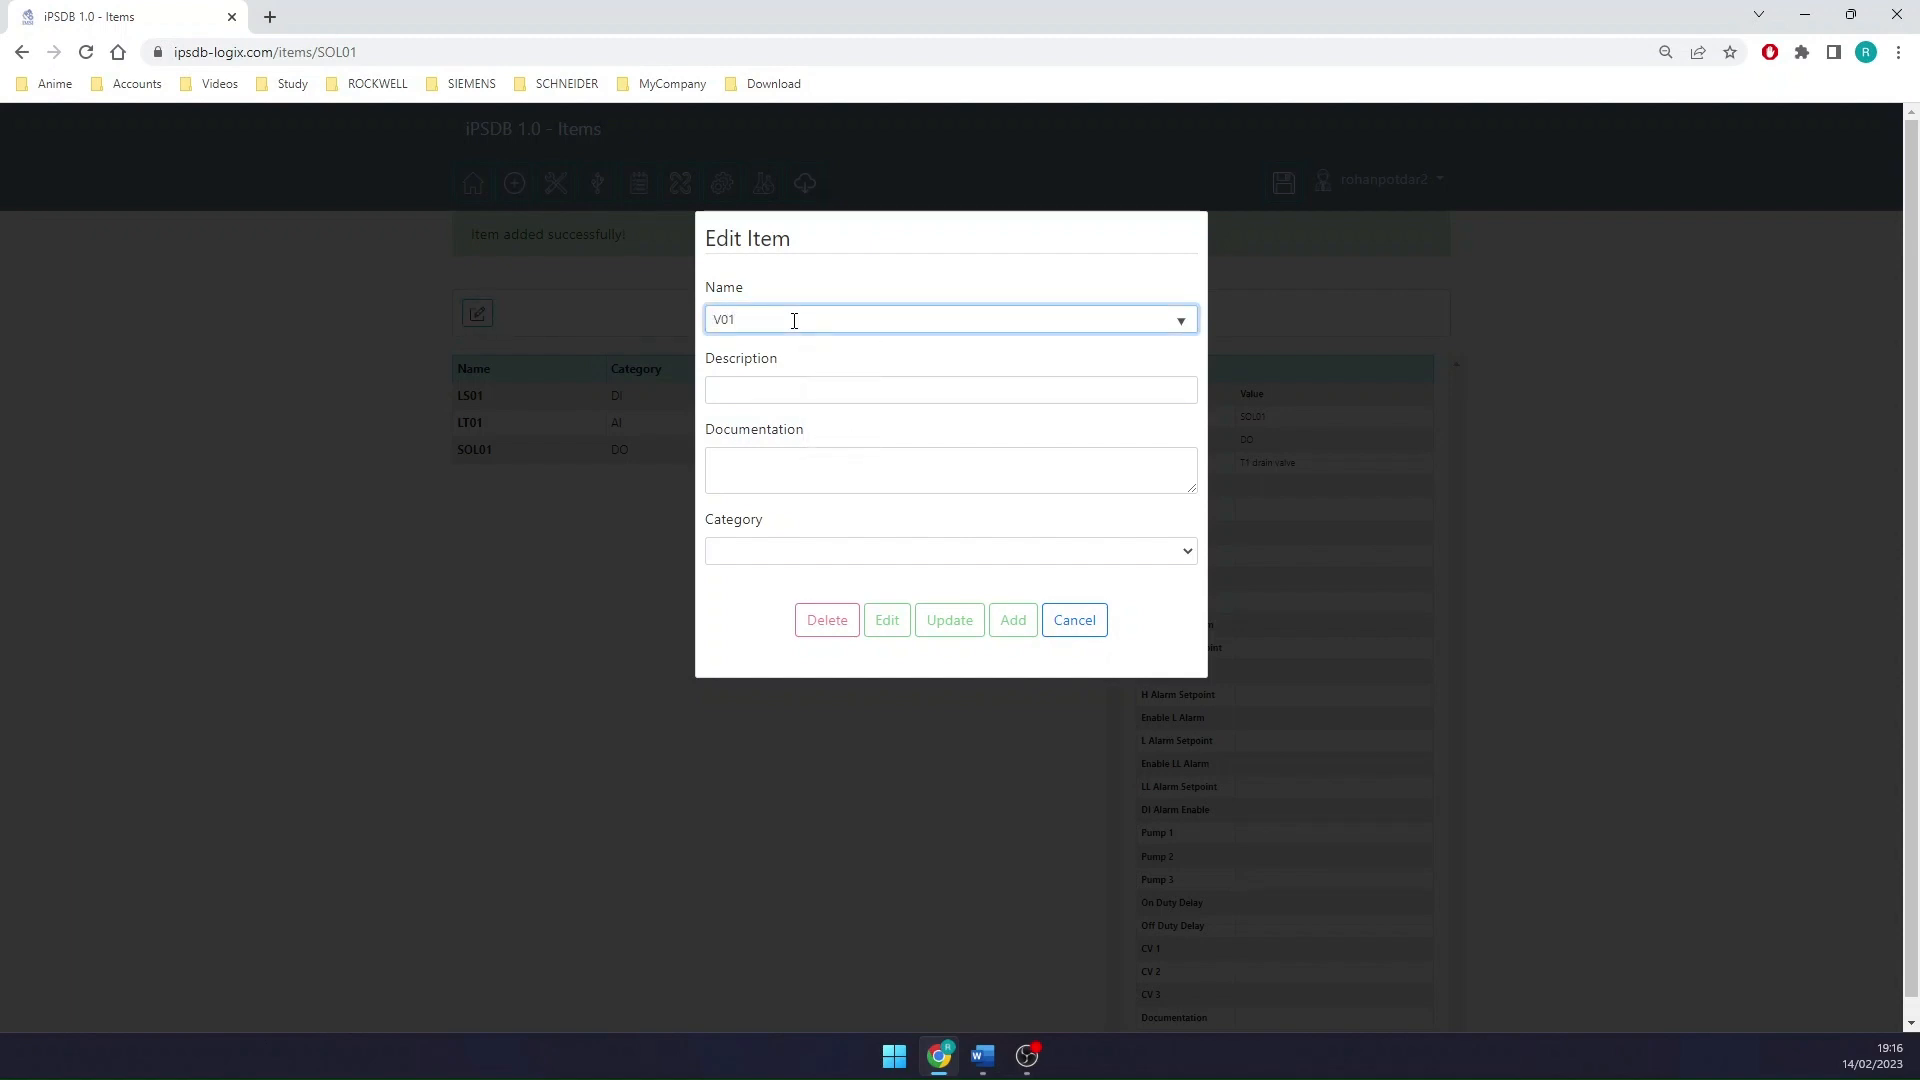
pyautogui.click(756, 397)
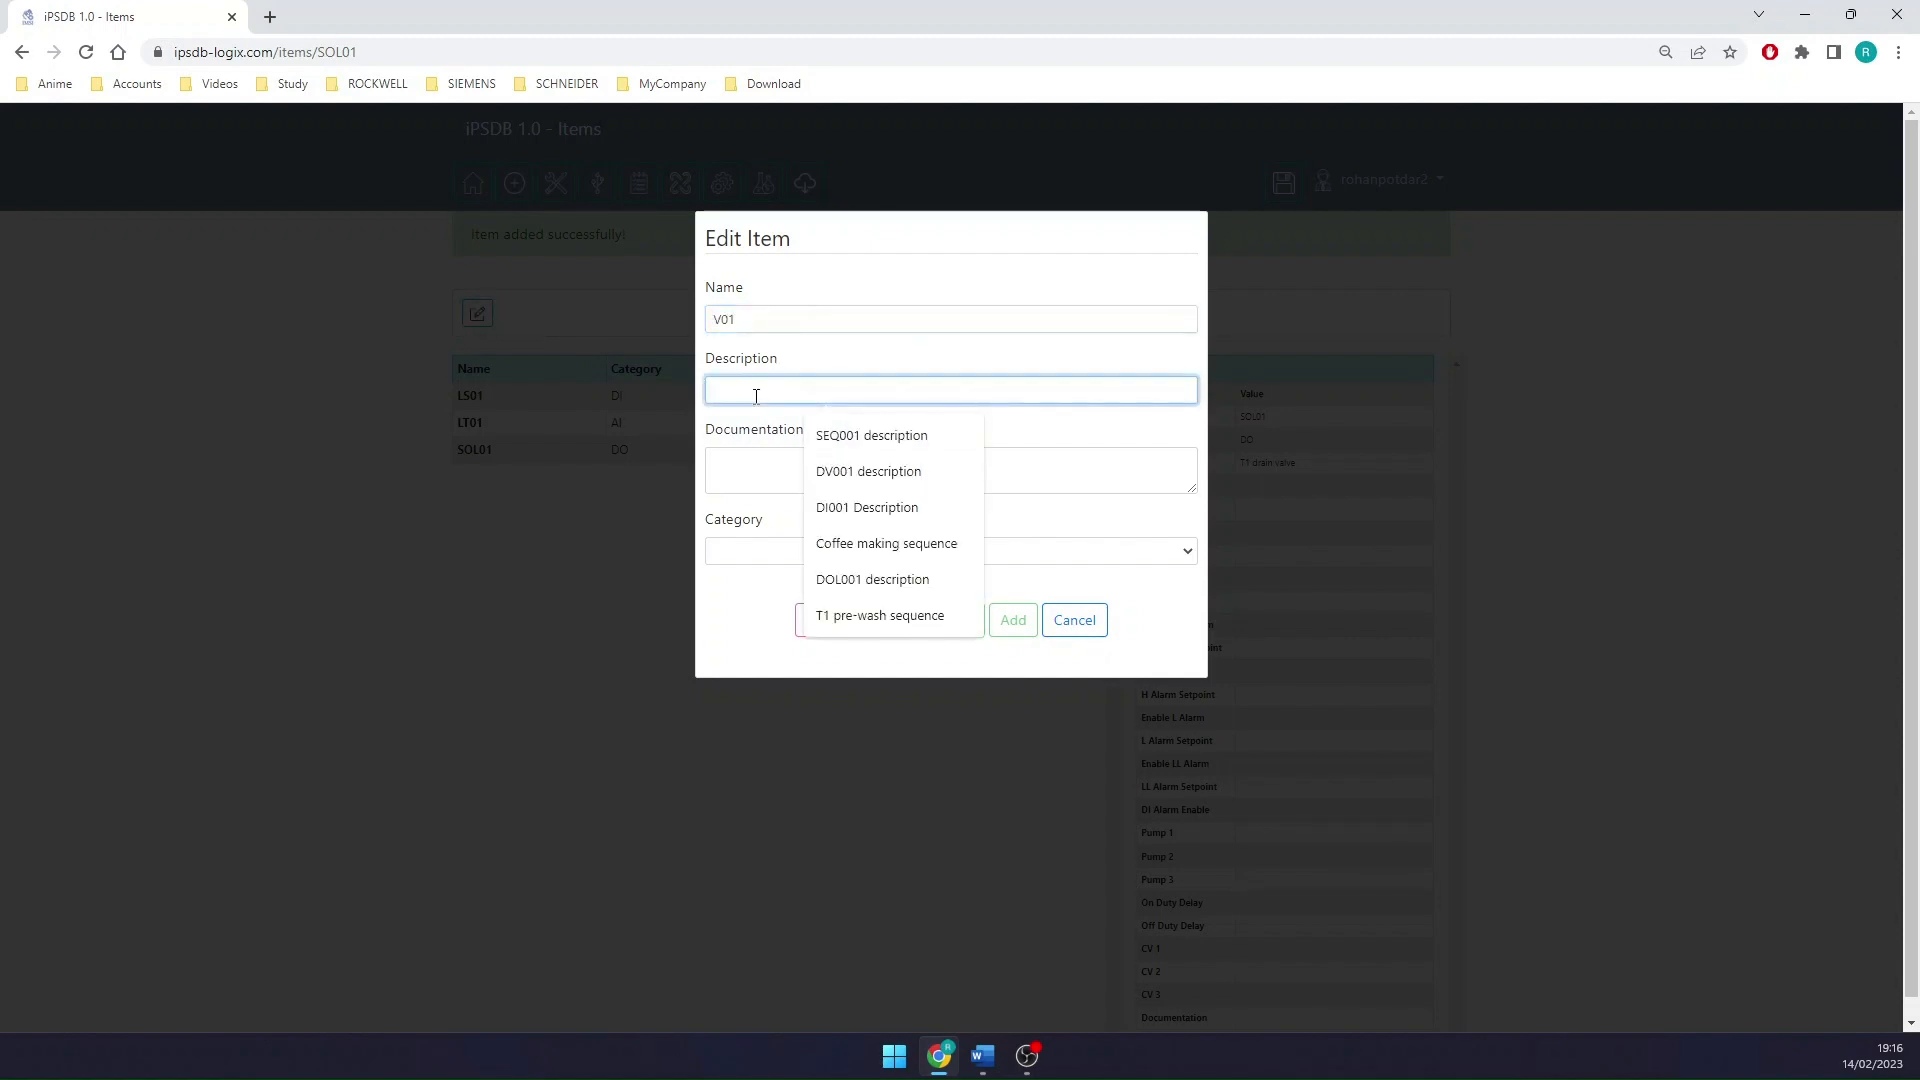
pyautogui.write('T1')
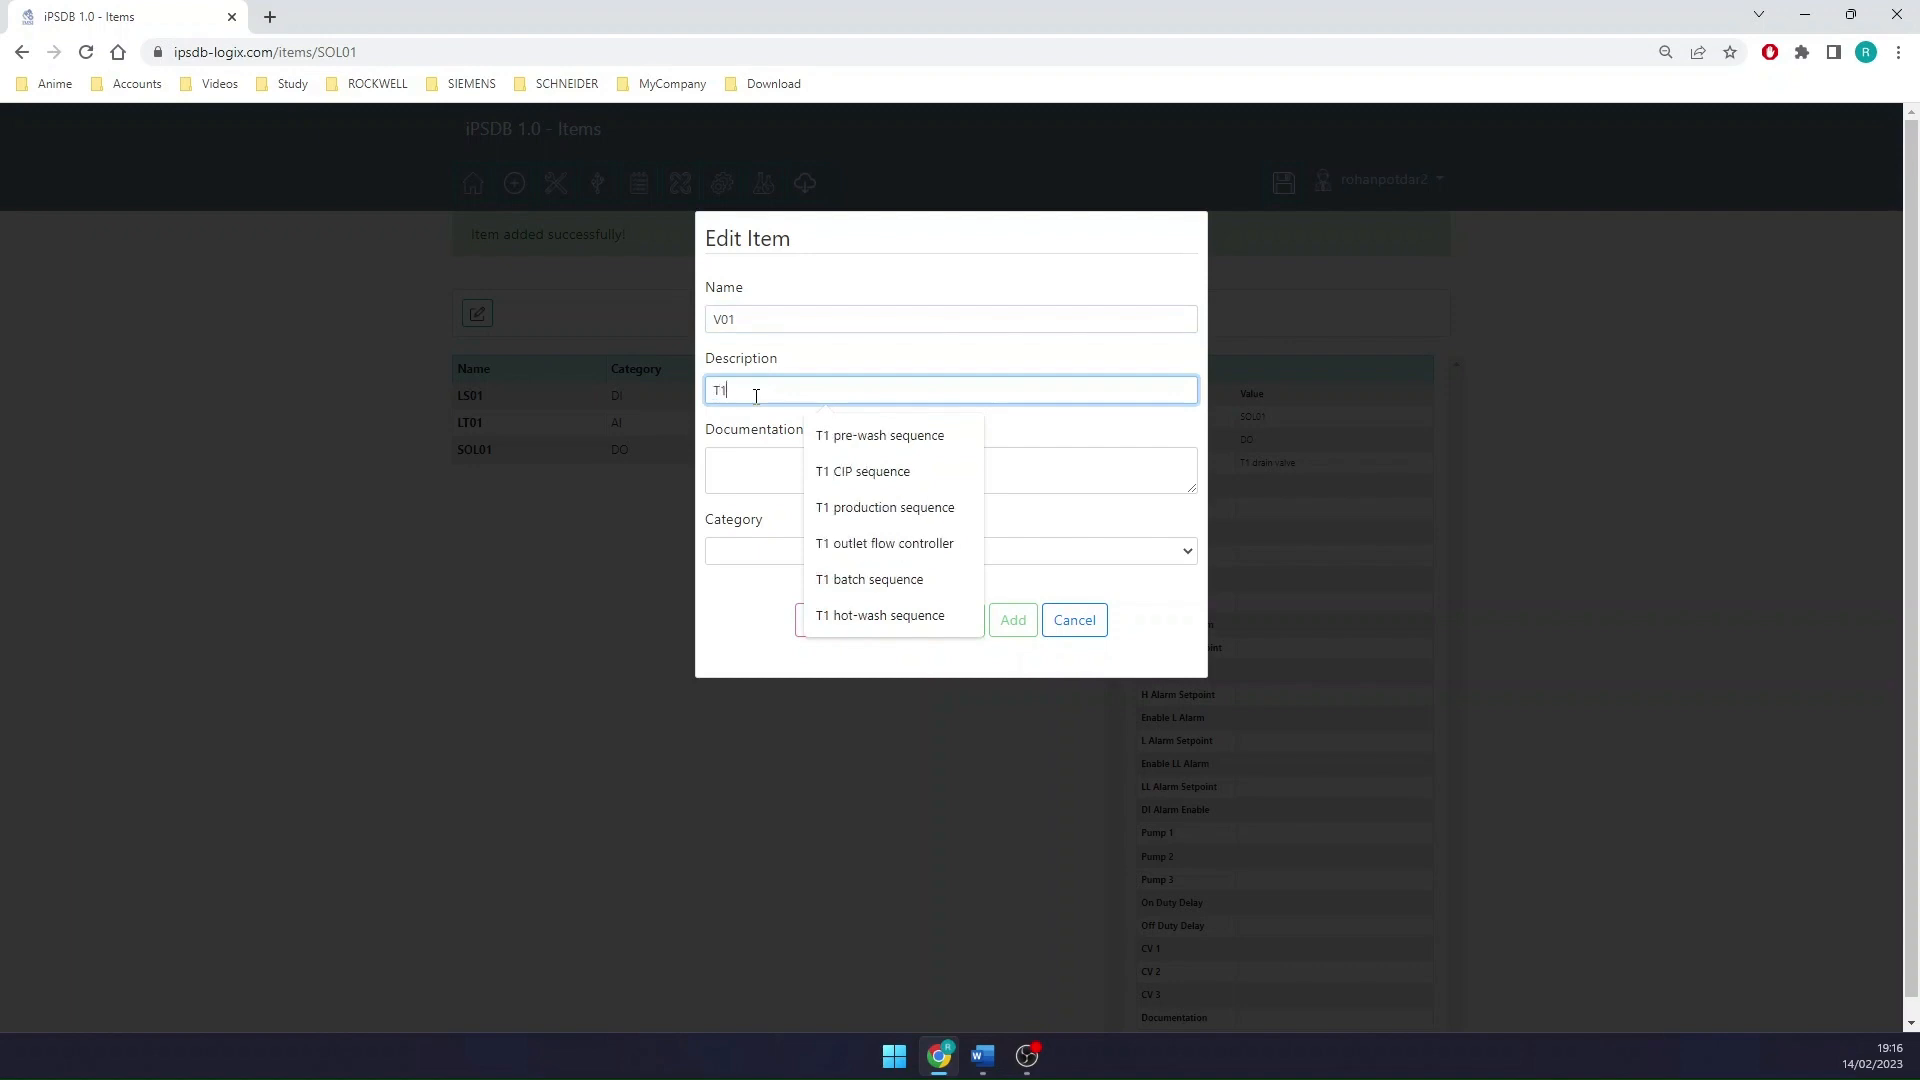
pyautogui.write(' outle')
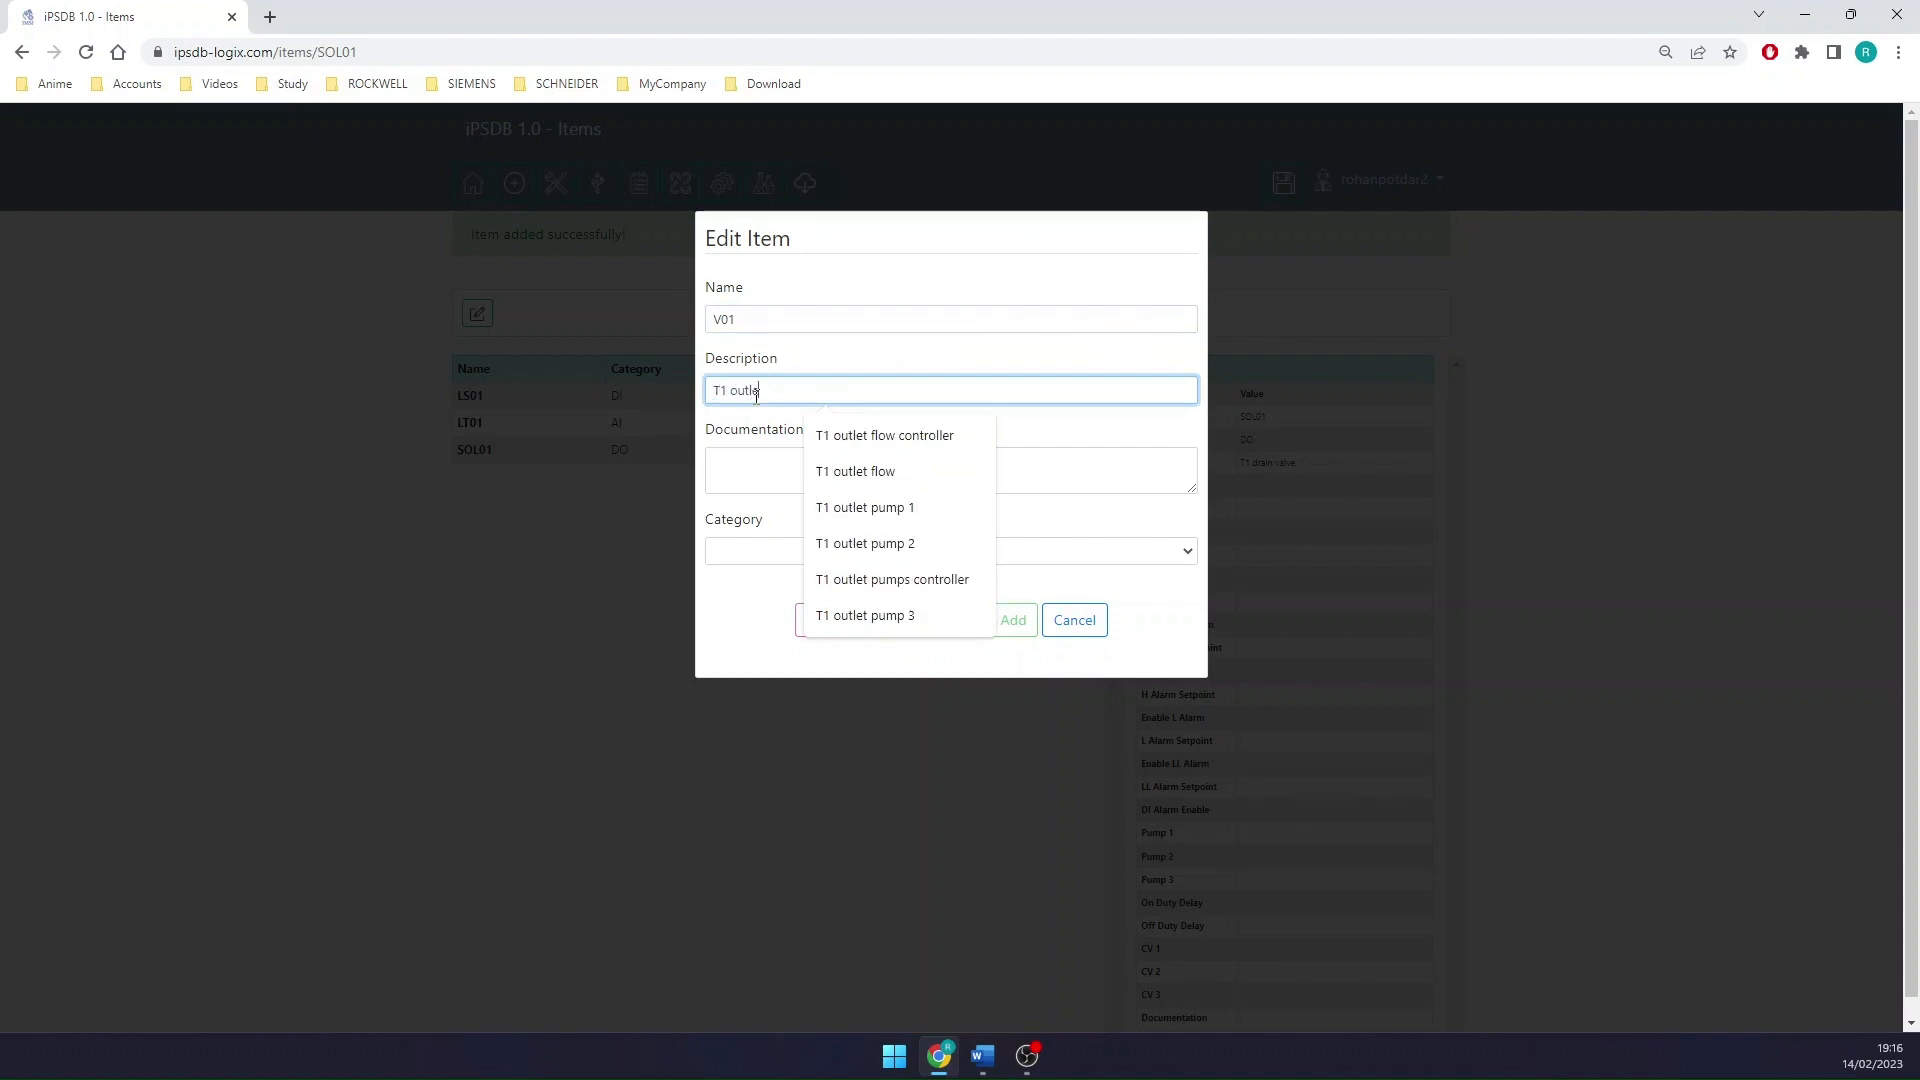
pyautogui.write('t valve')
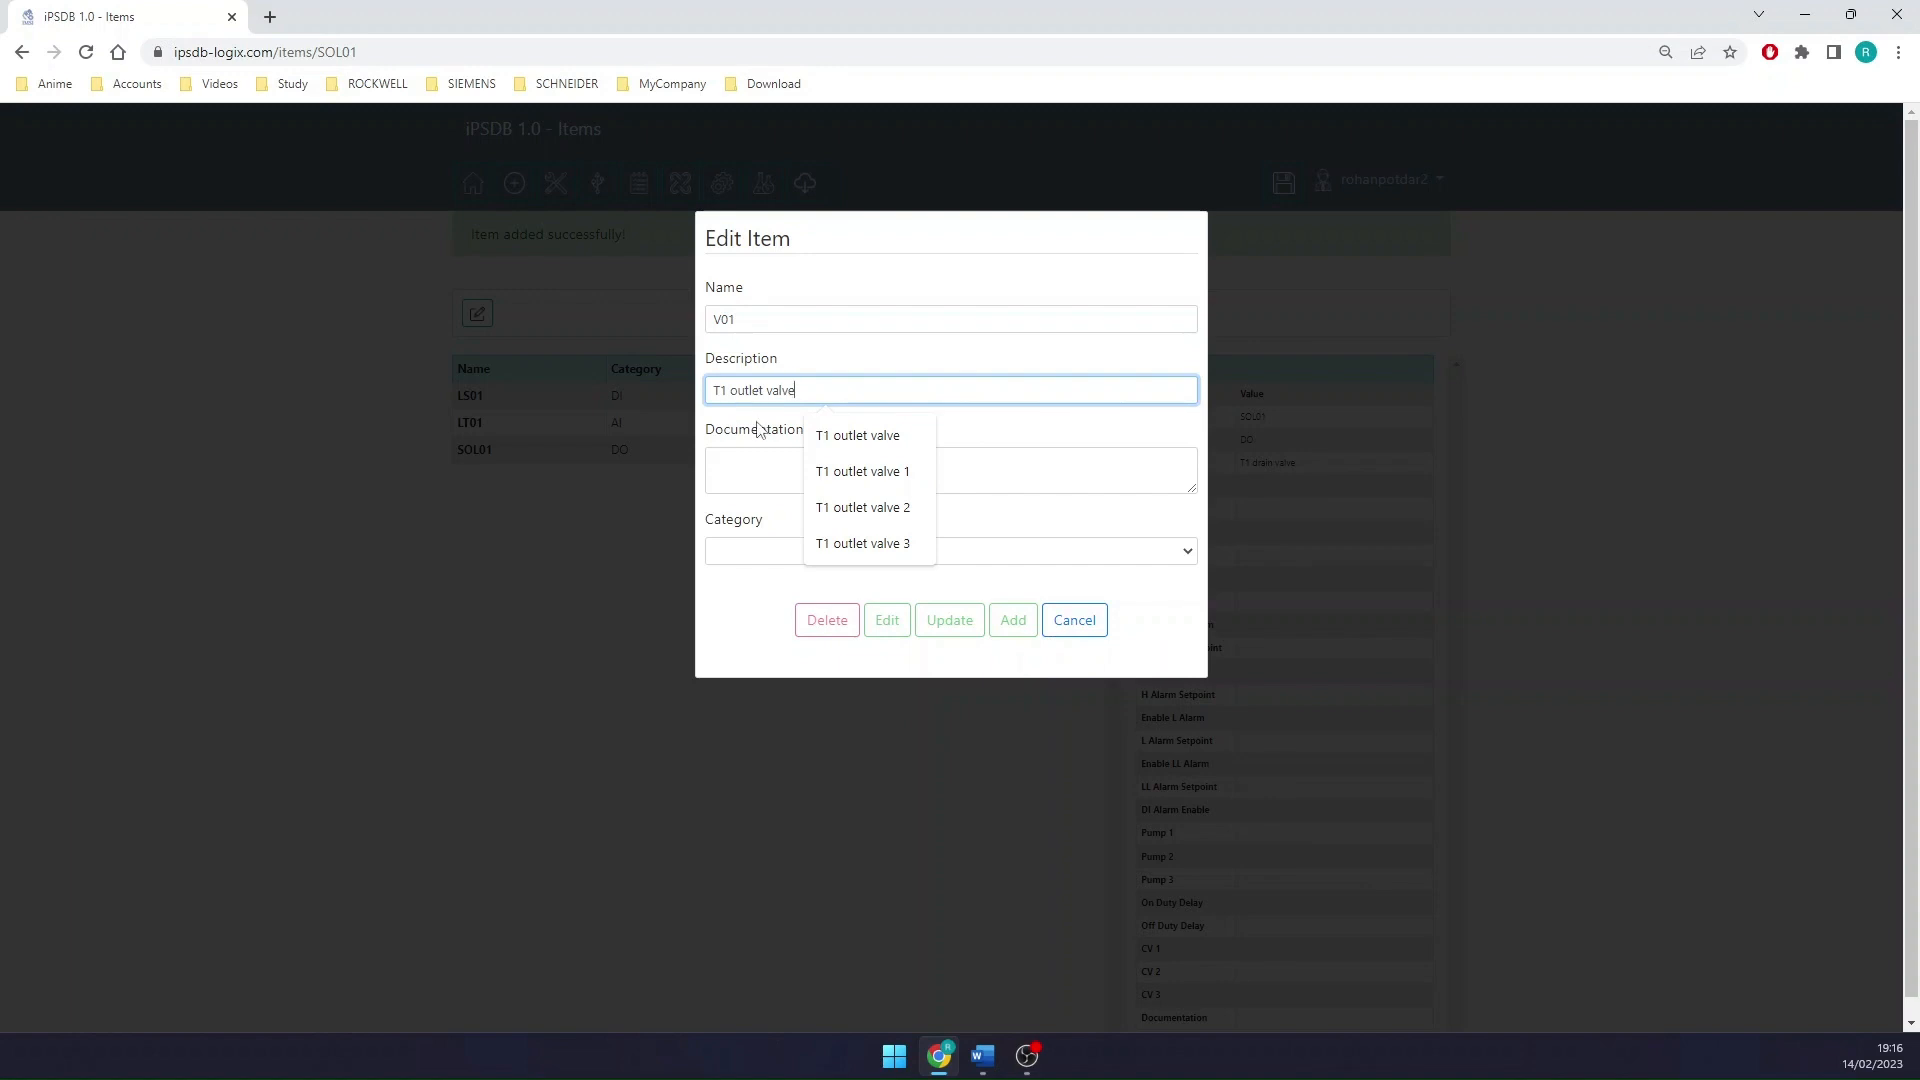
pyautogui.click(771, 455)
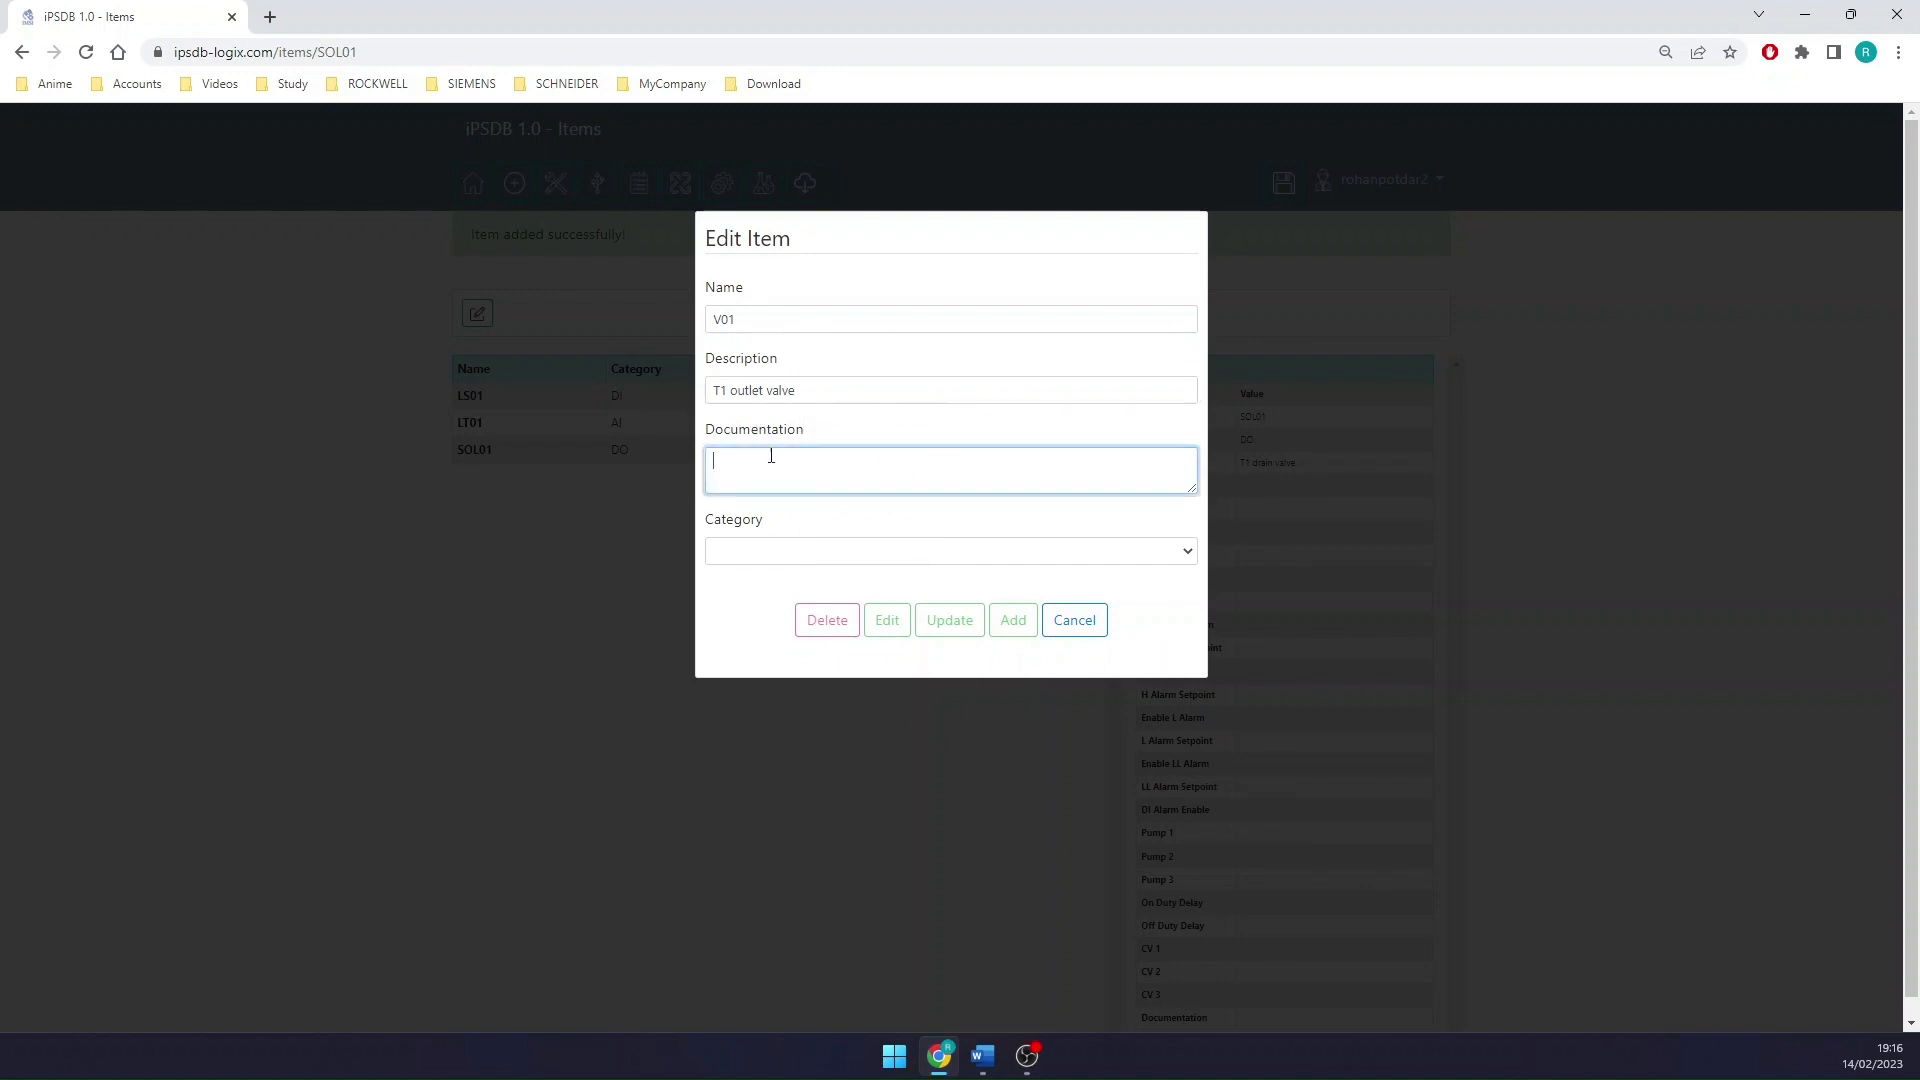
pyautogui.click(800, 562)
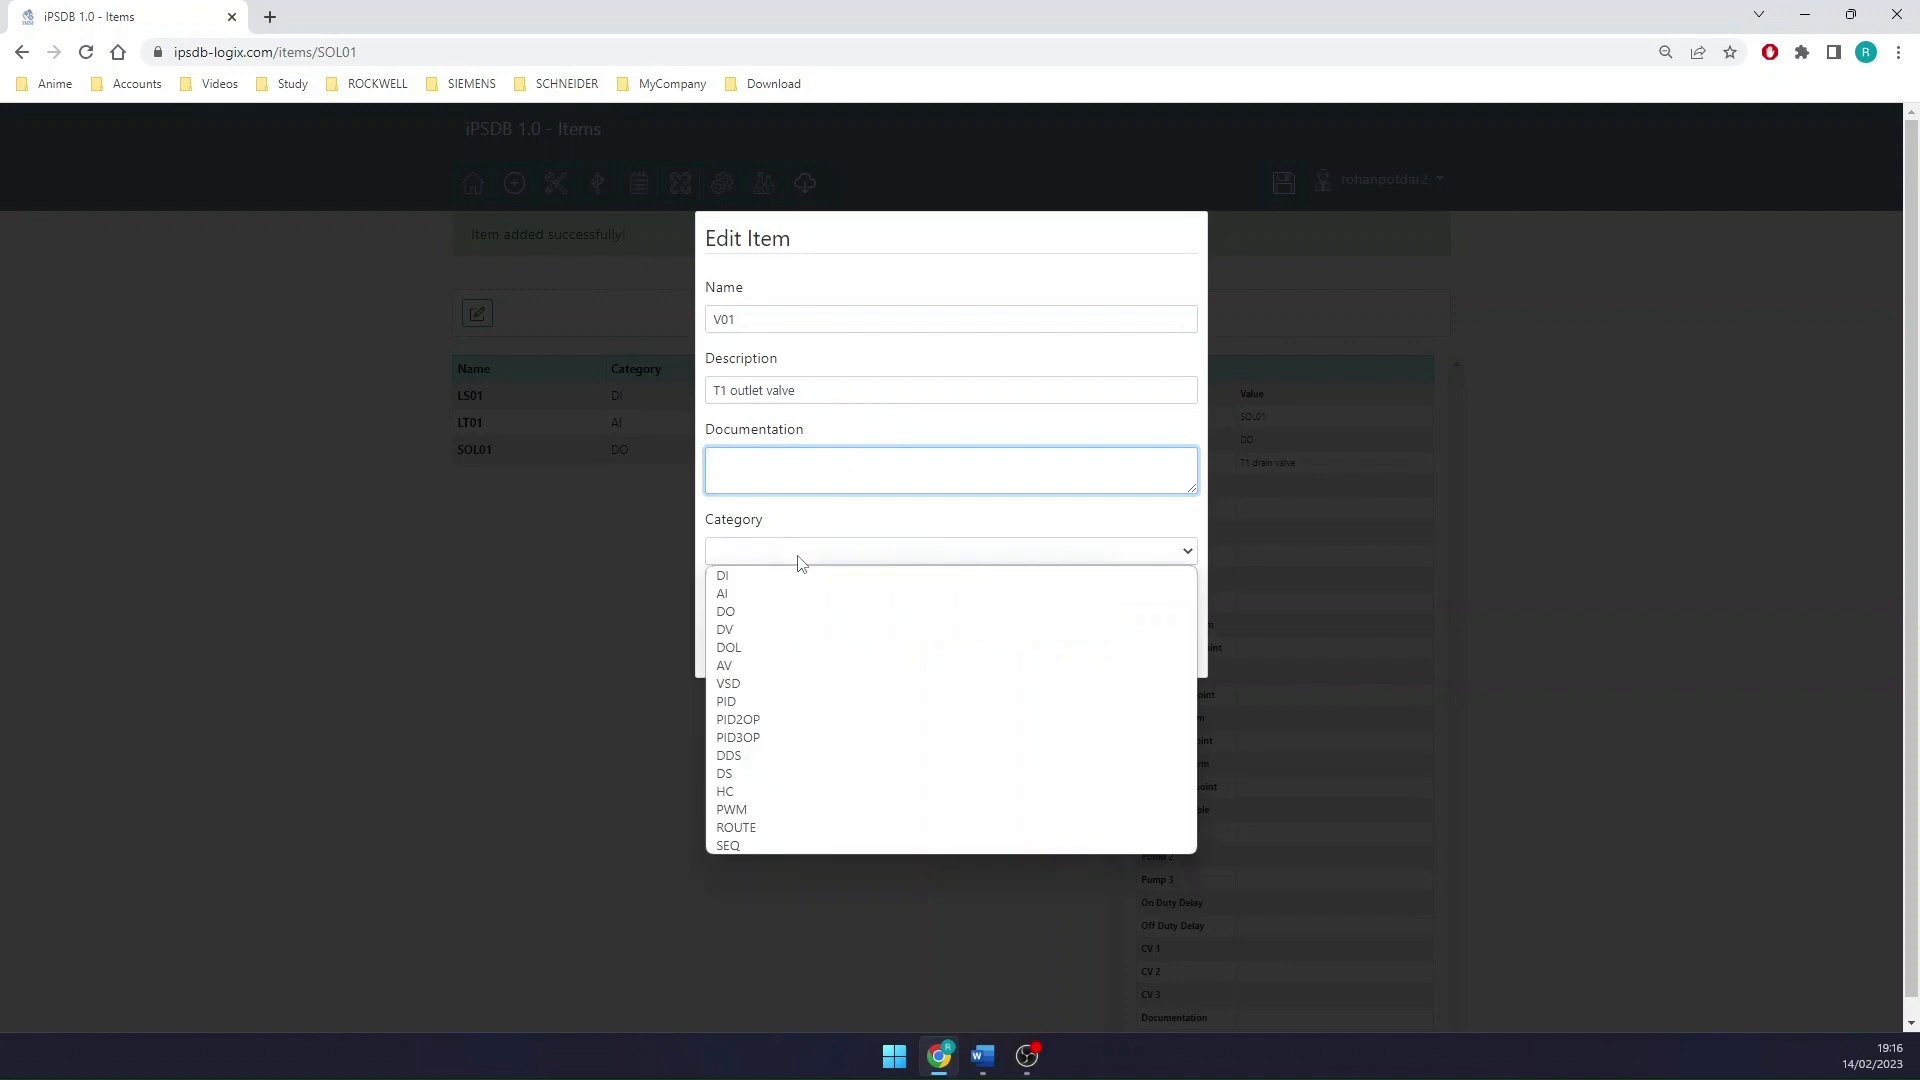
pyautogui.click(766, 630)
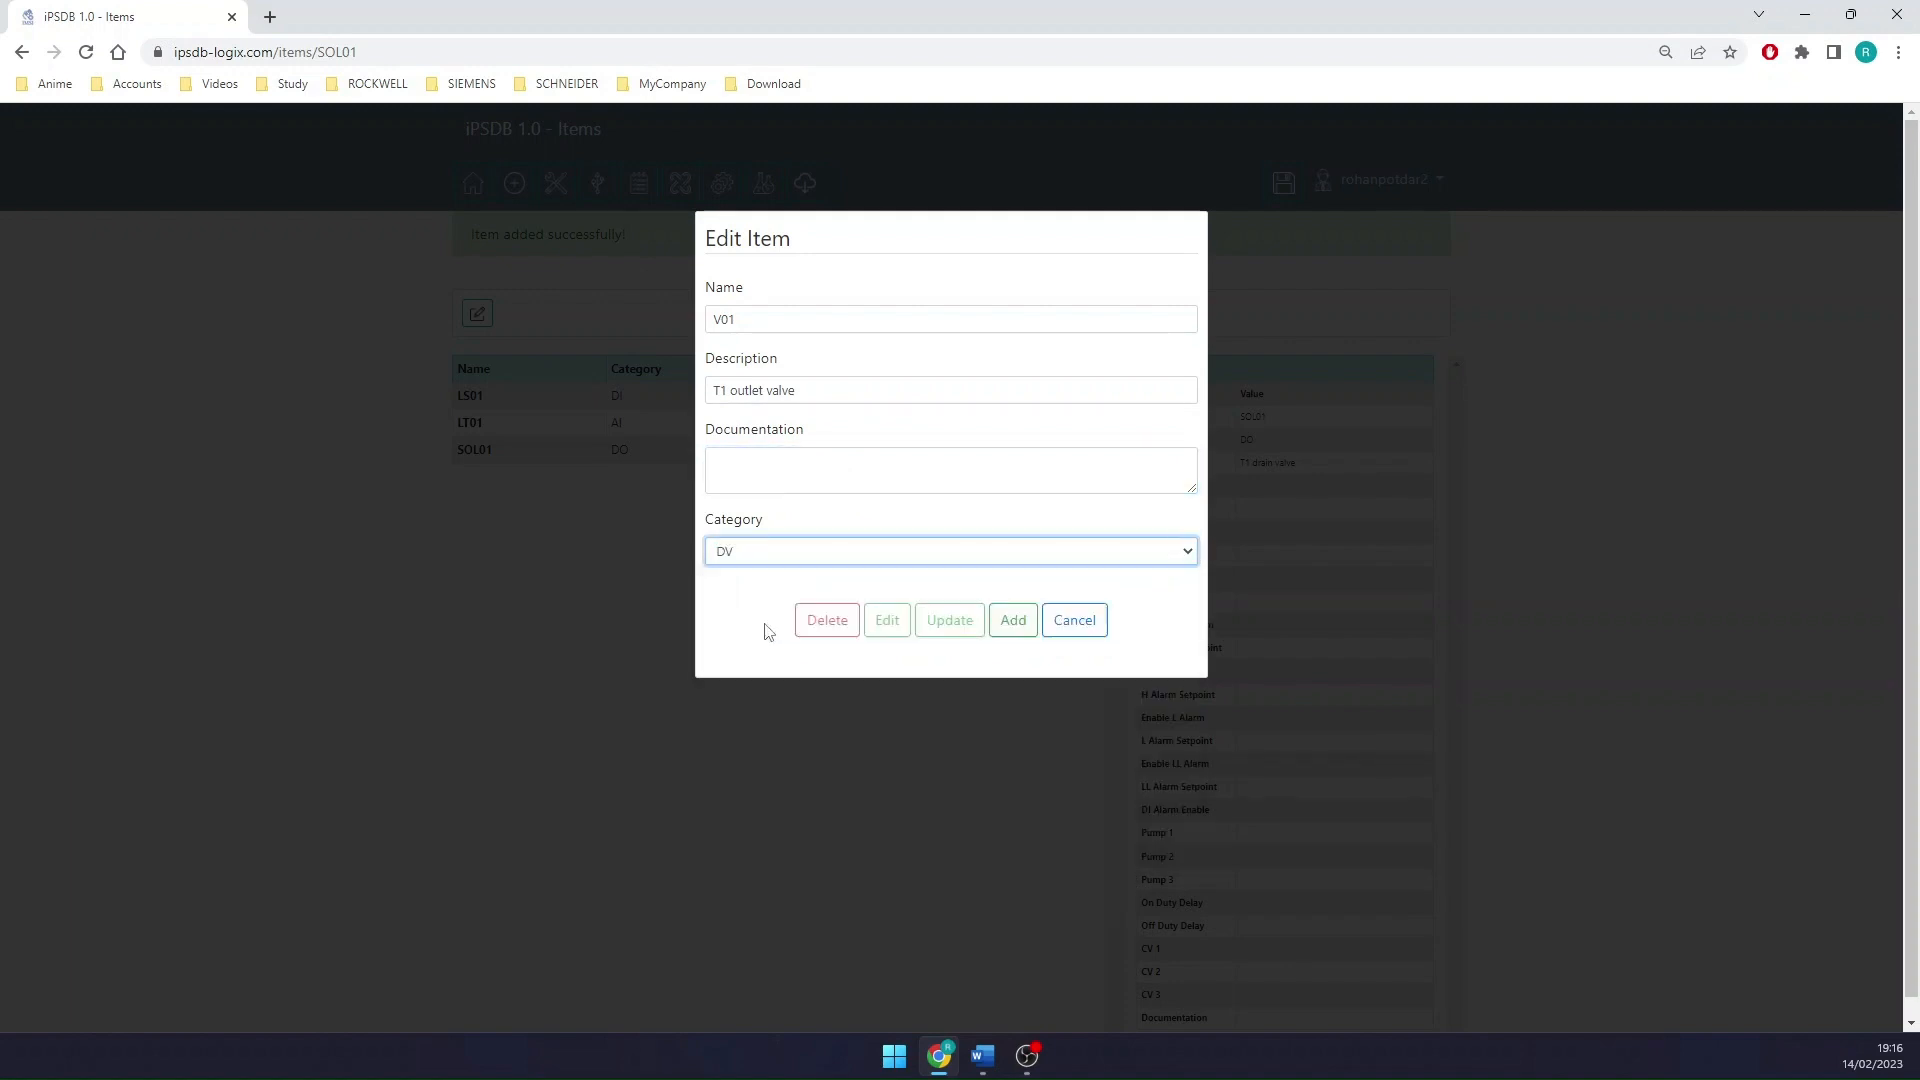
pyautogui.click(1012, 621)
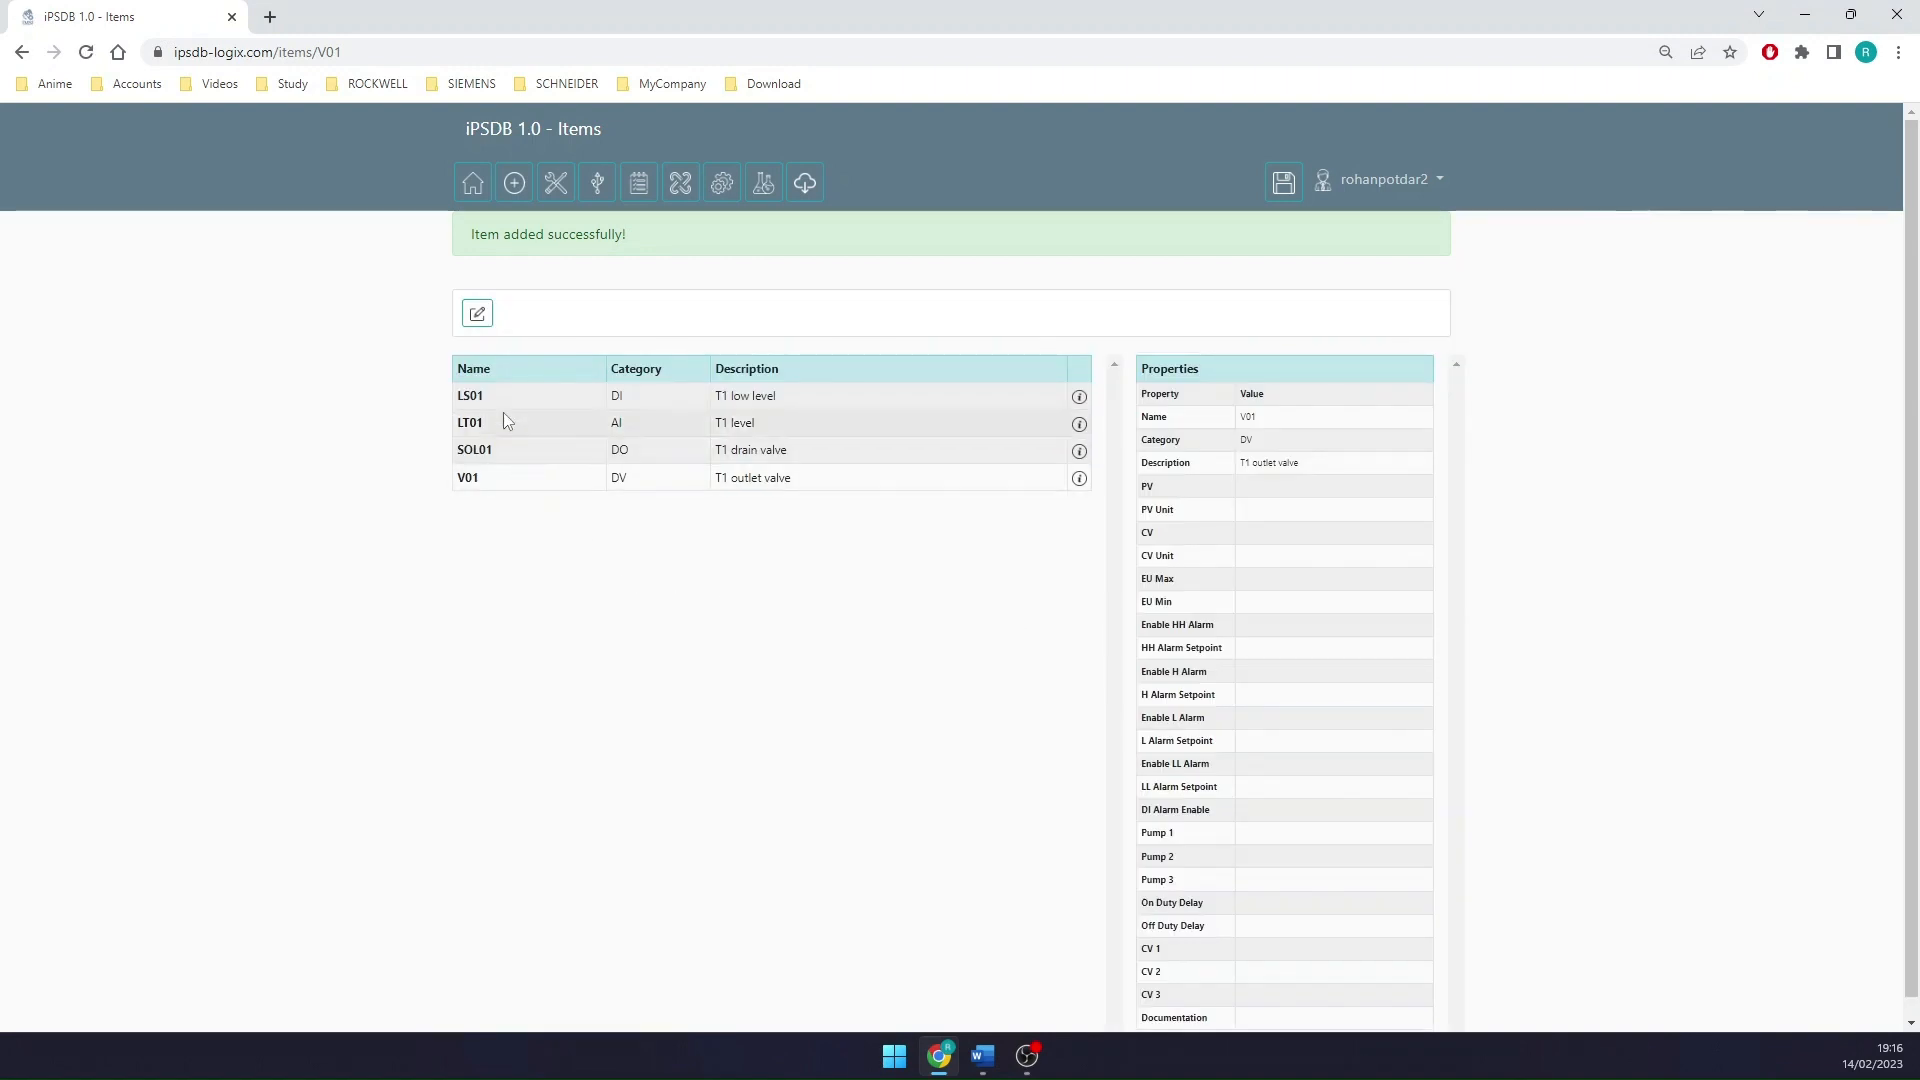
# Add a new item named P01 with the description "T1 inlet pump" and category DOL
pyautogui.click(477, 314)
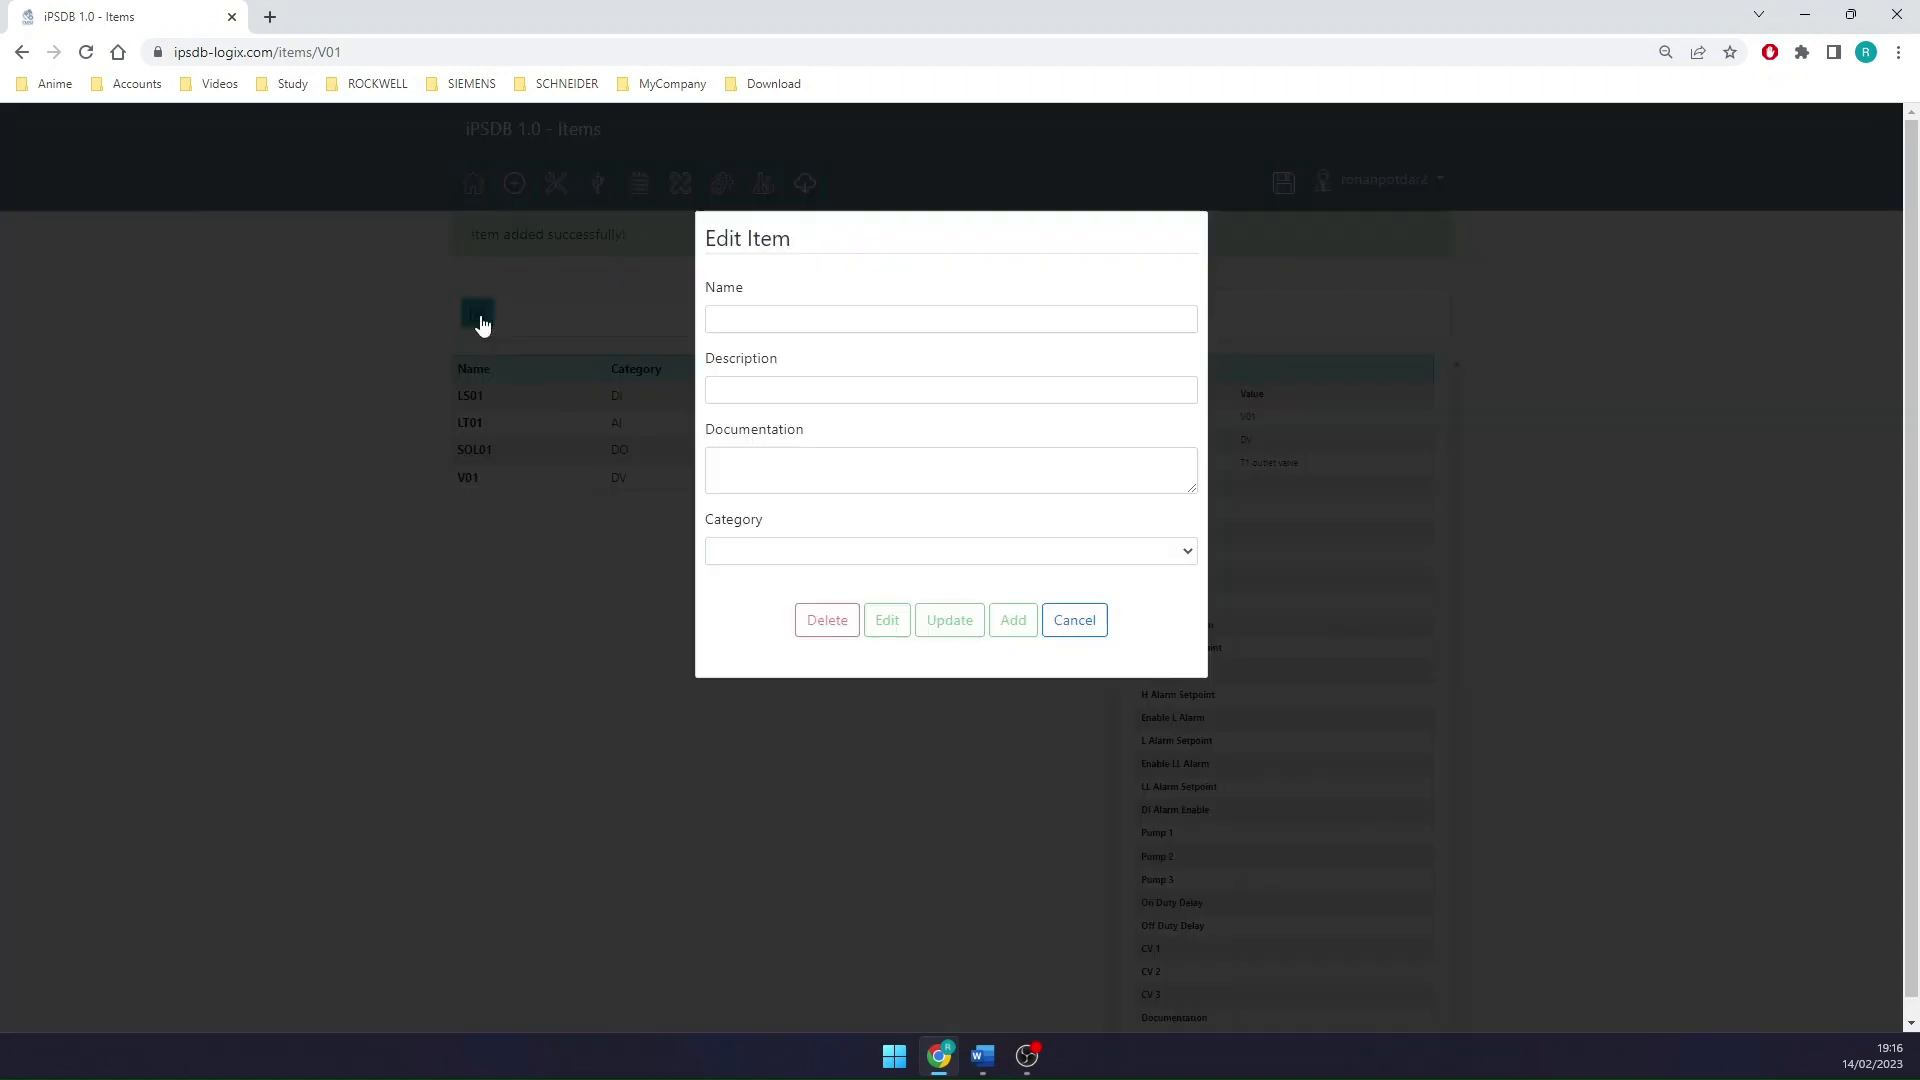
pyautogui.click(780, 315)
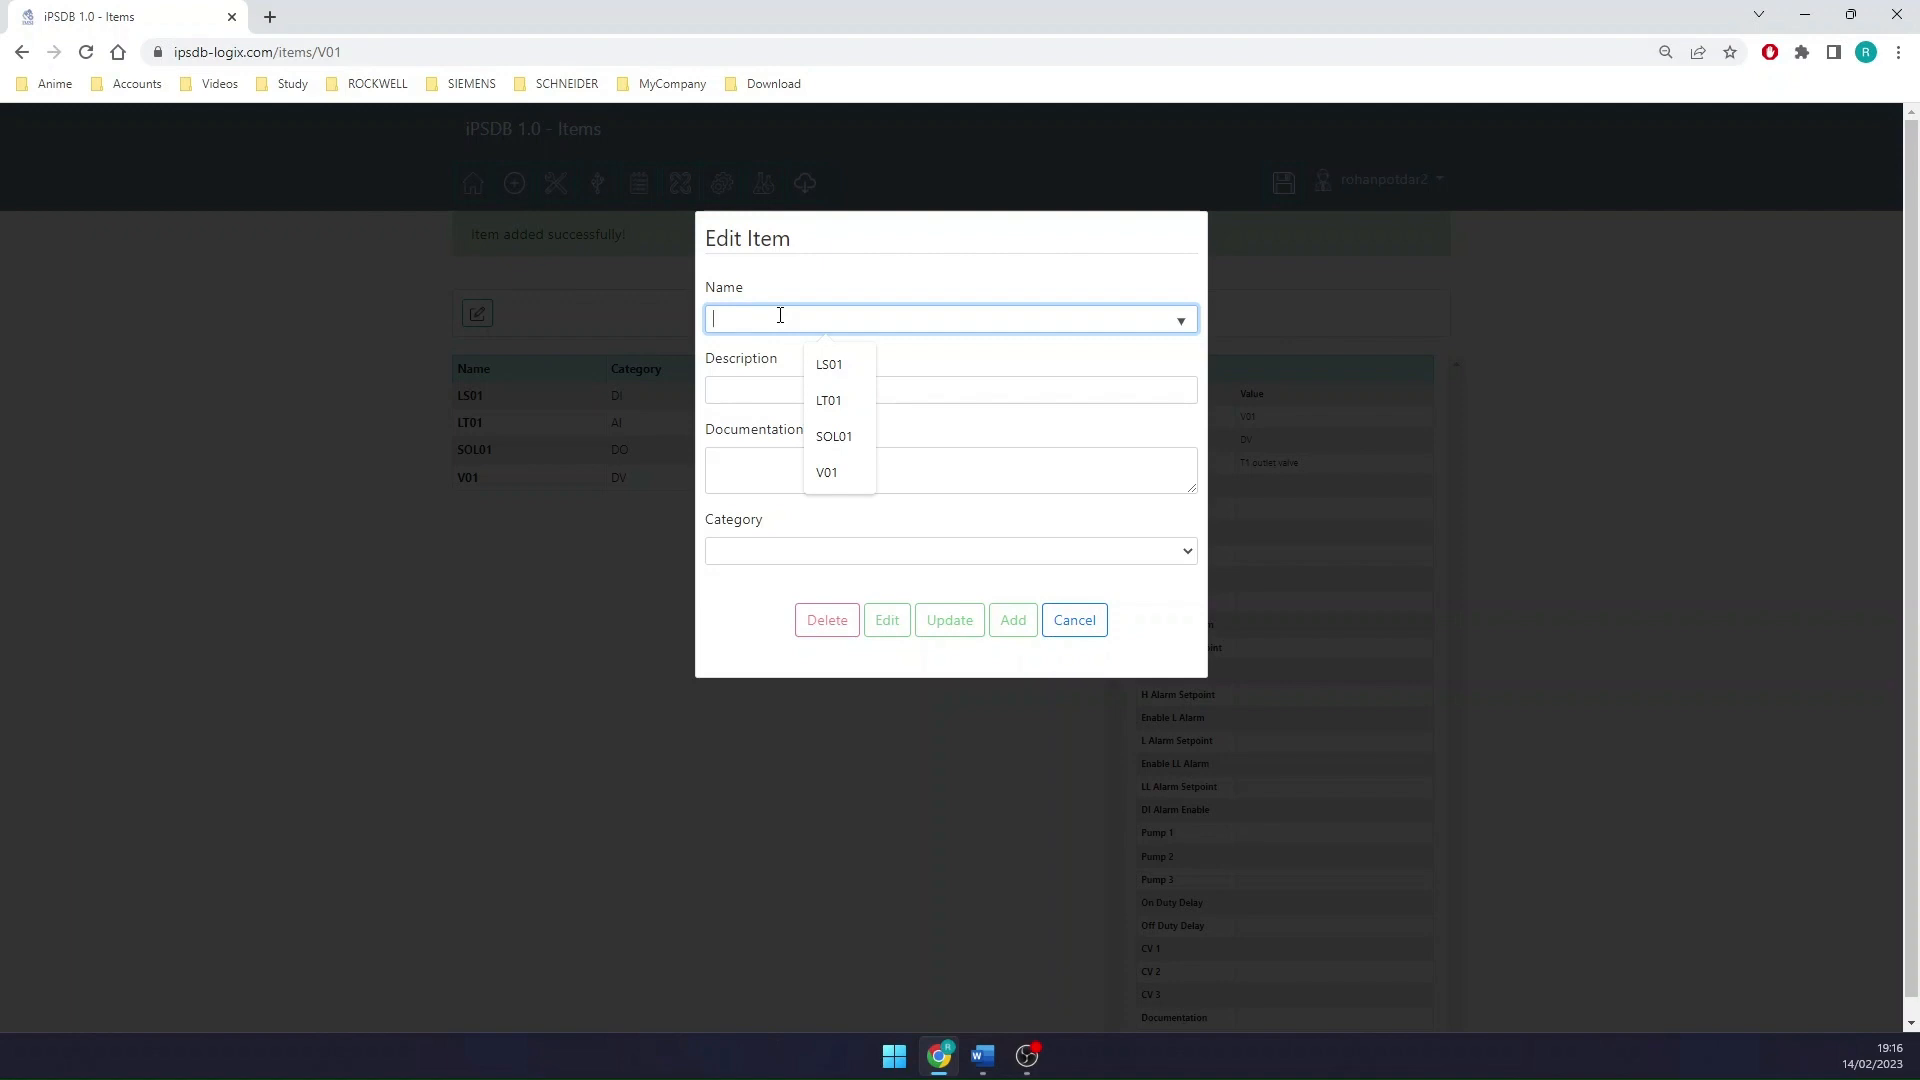
pyautogui.write('P')
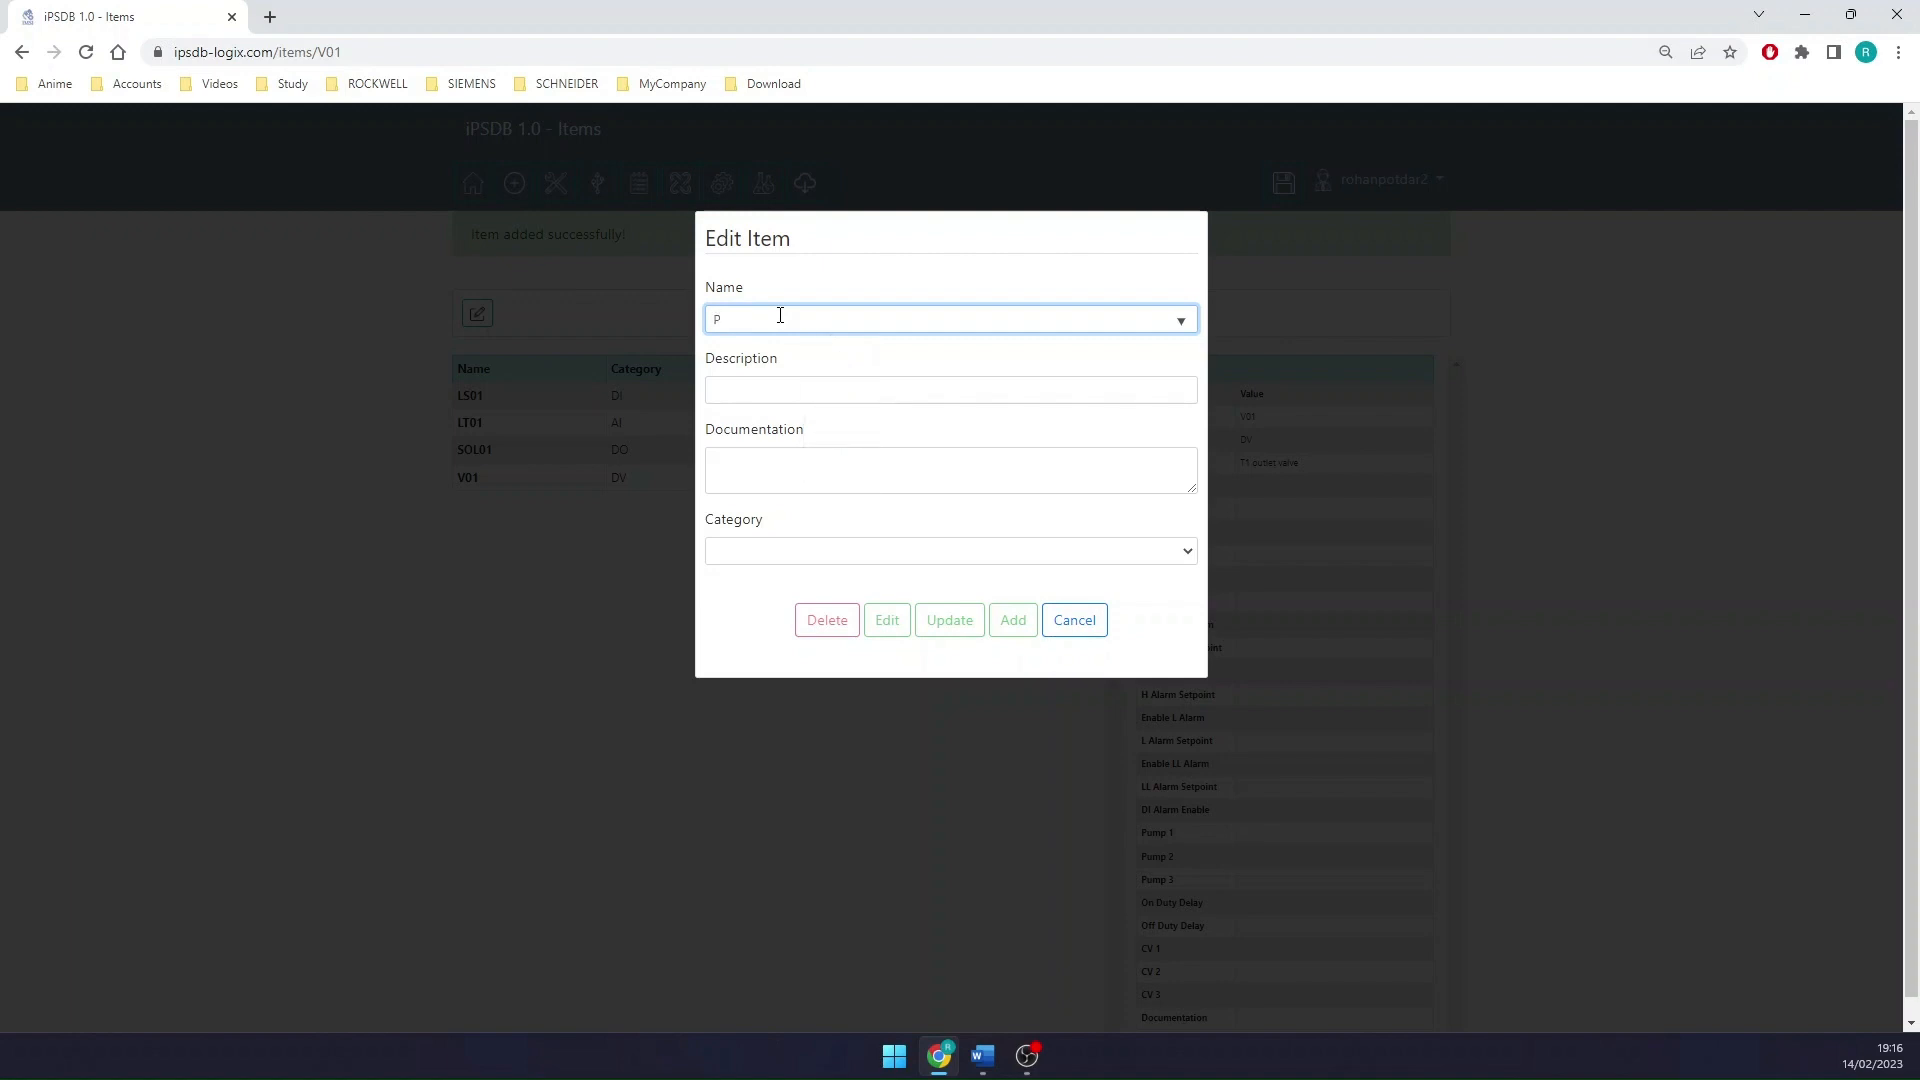
pyautogui.write('01')
pyautogui.click(747, 396)
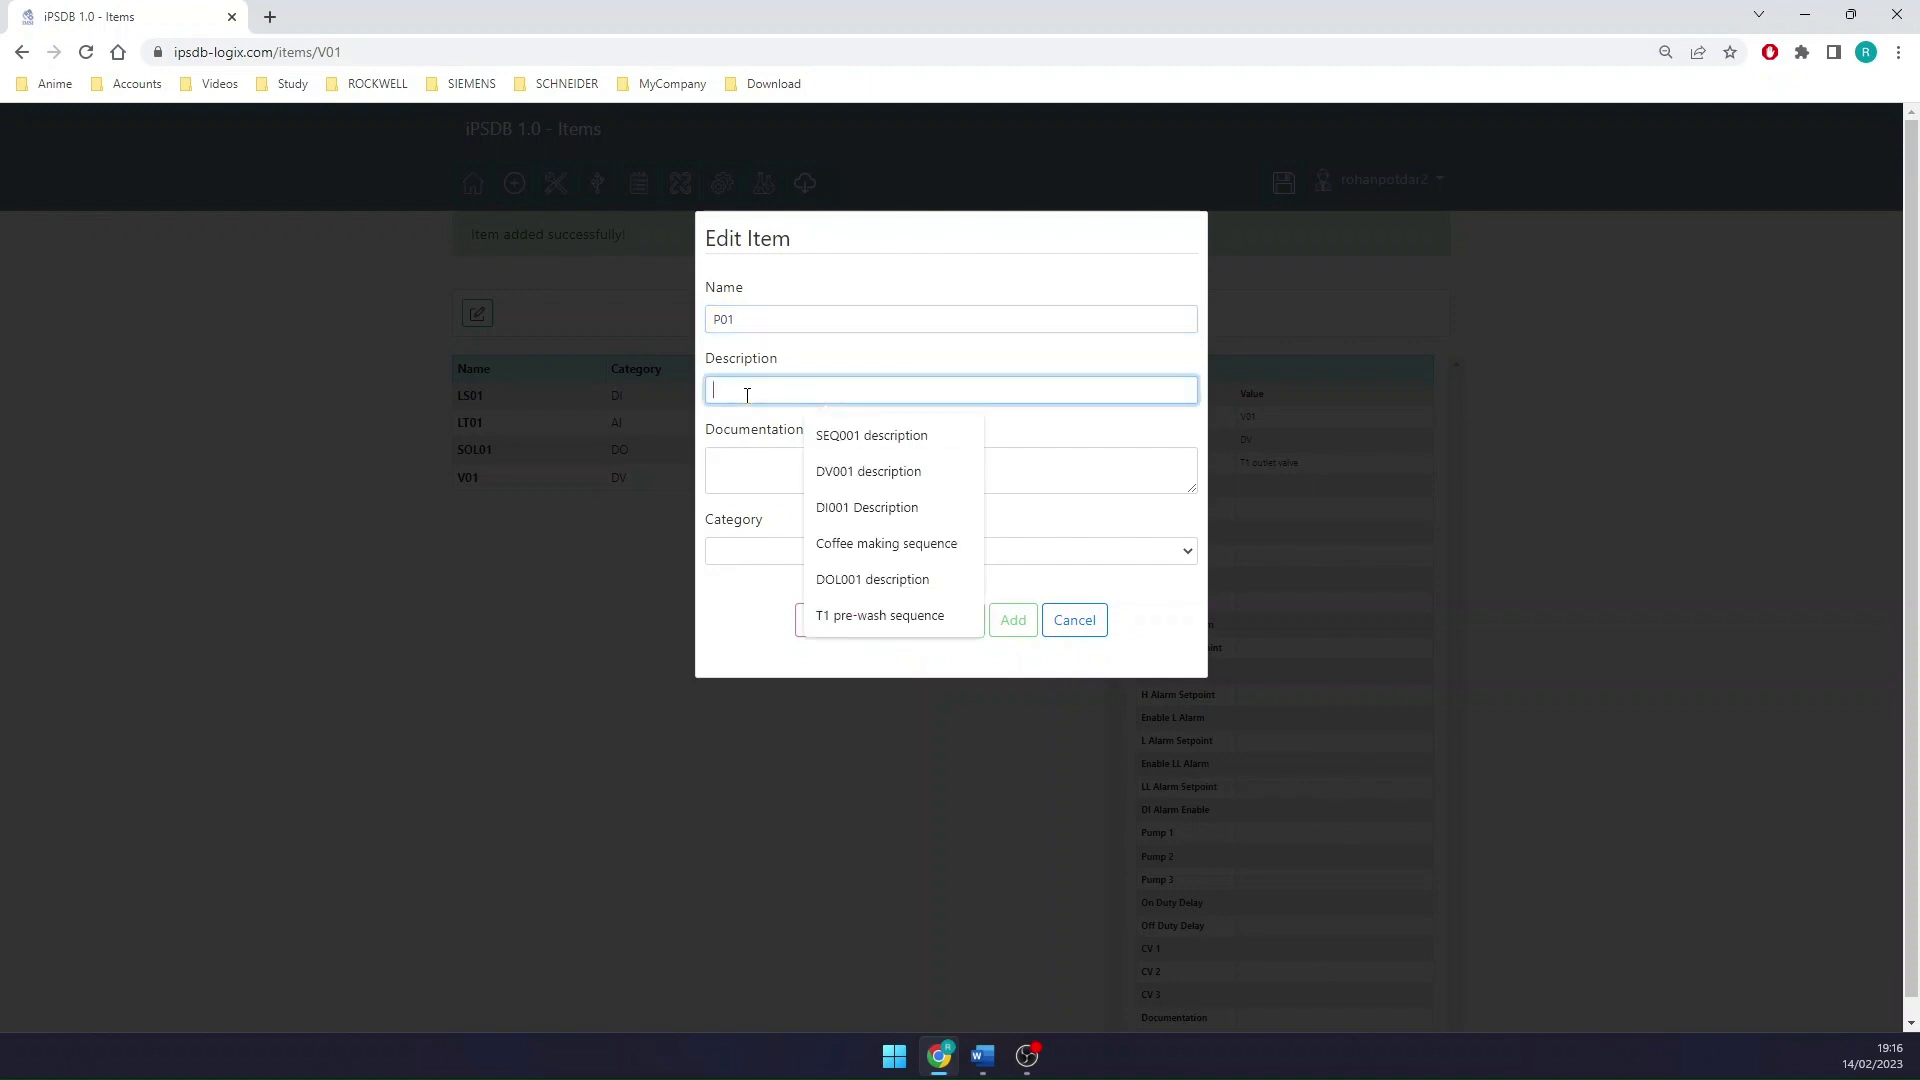
pyautogui.write('T1')
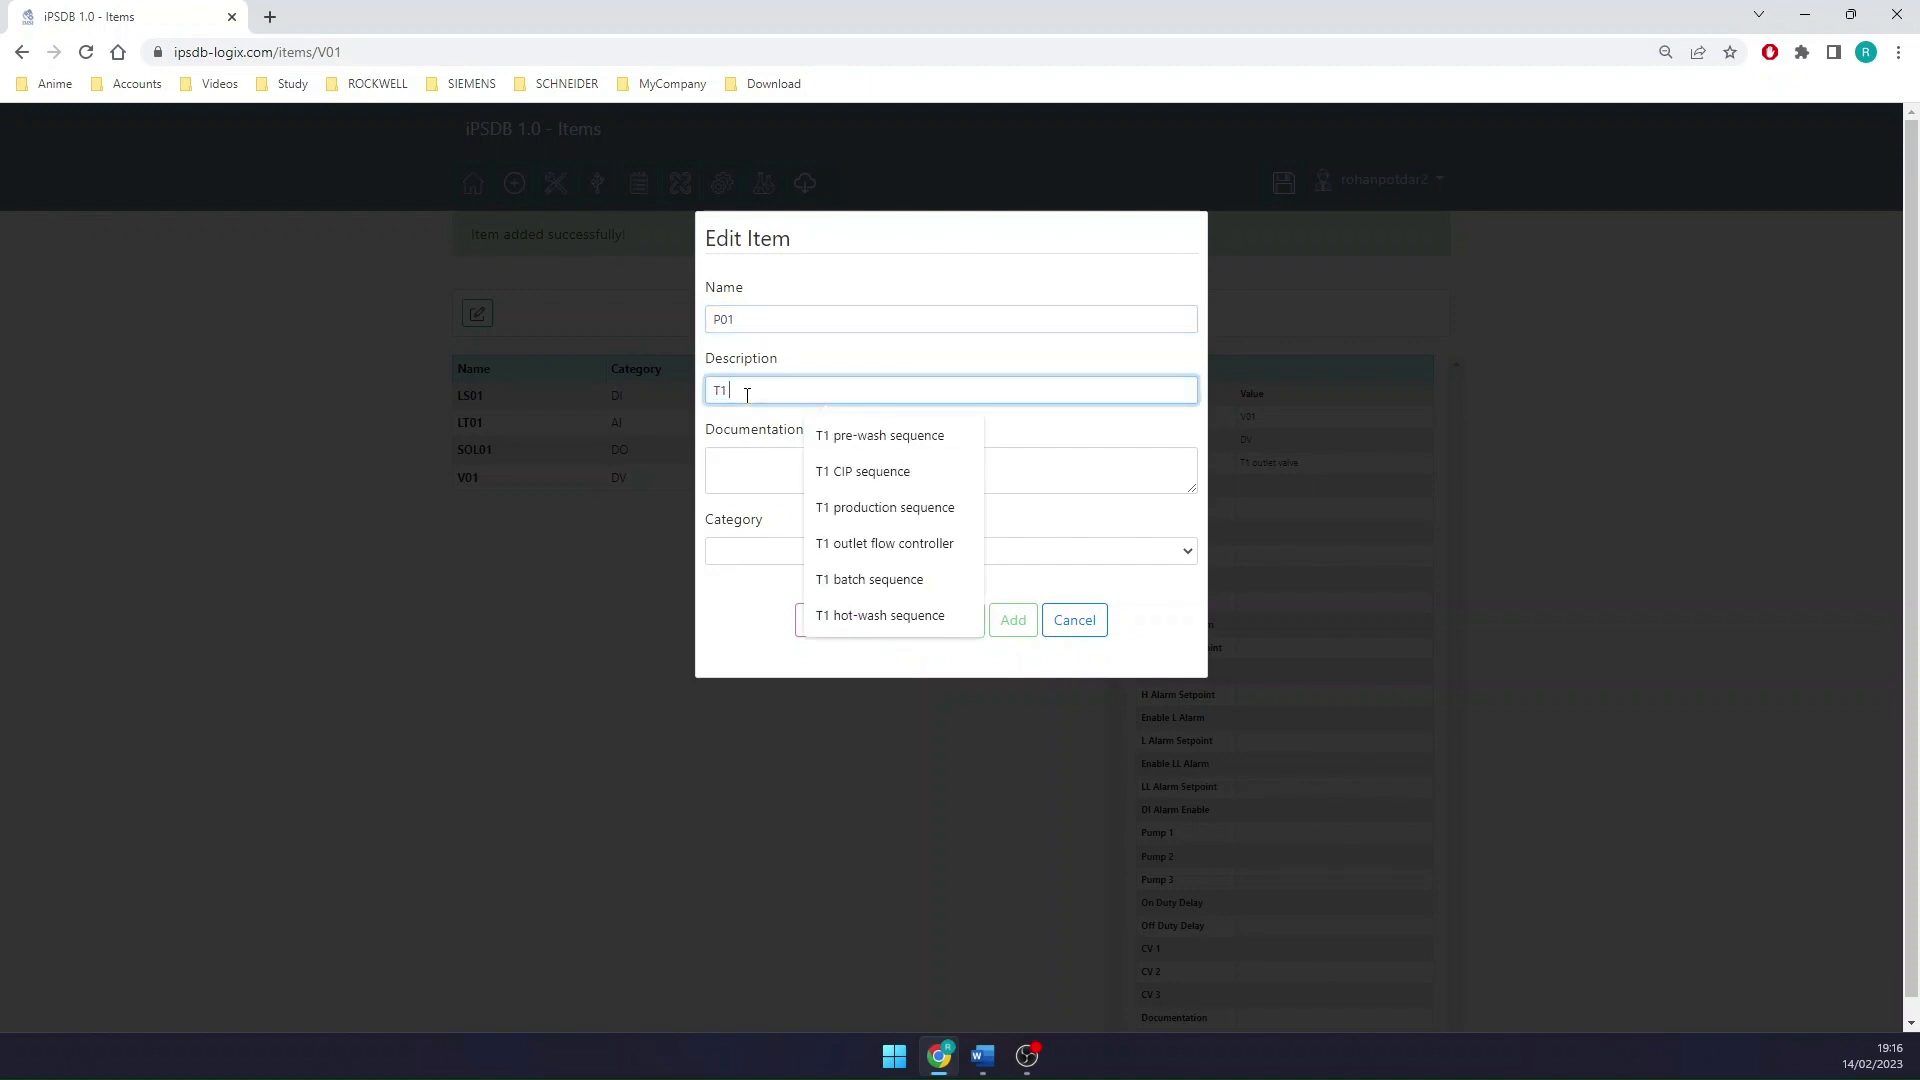
pyautogui.write(' inlet ')
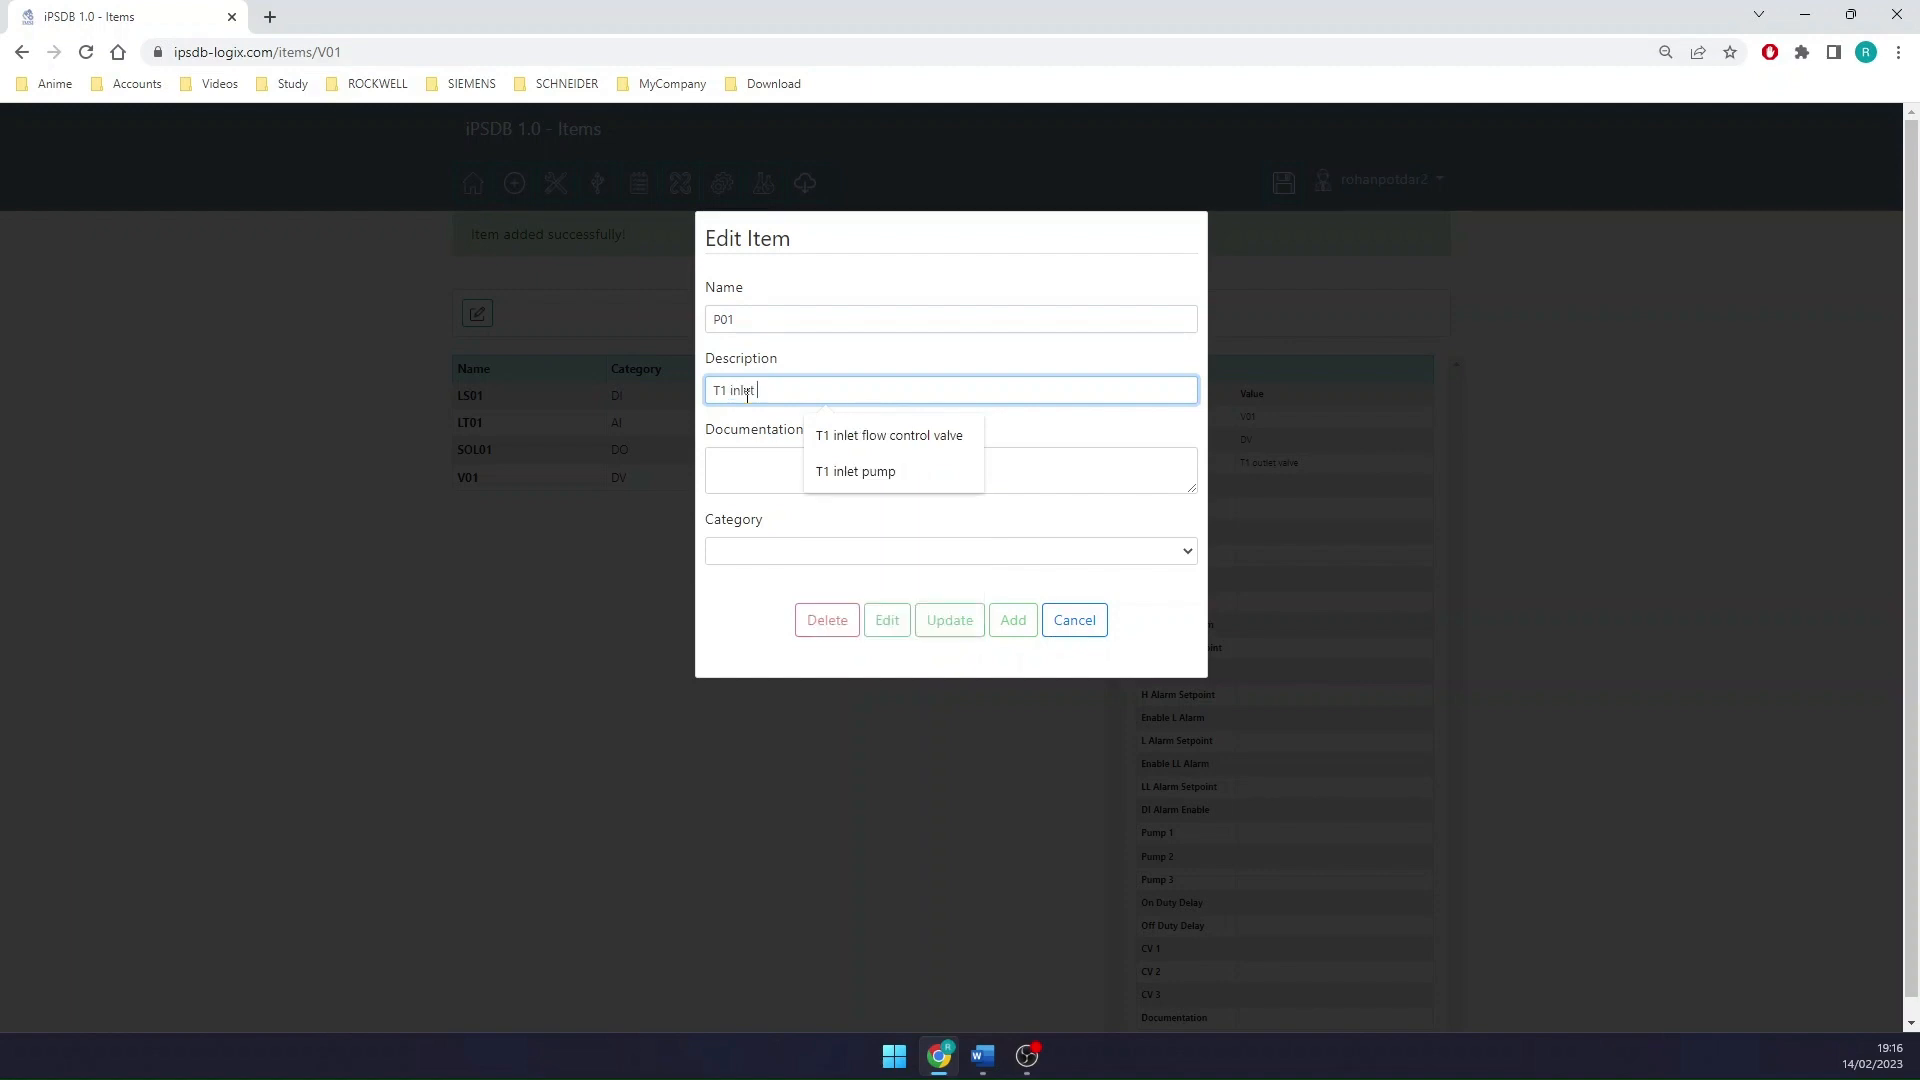
pyautogui.write('pump')
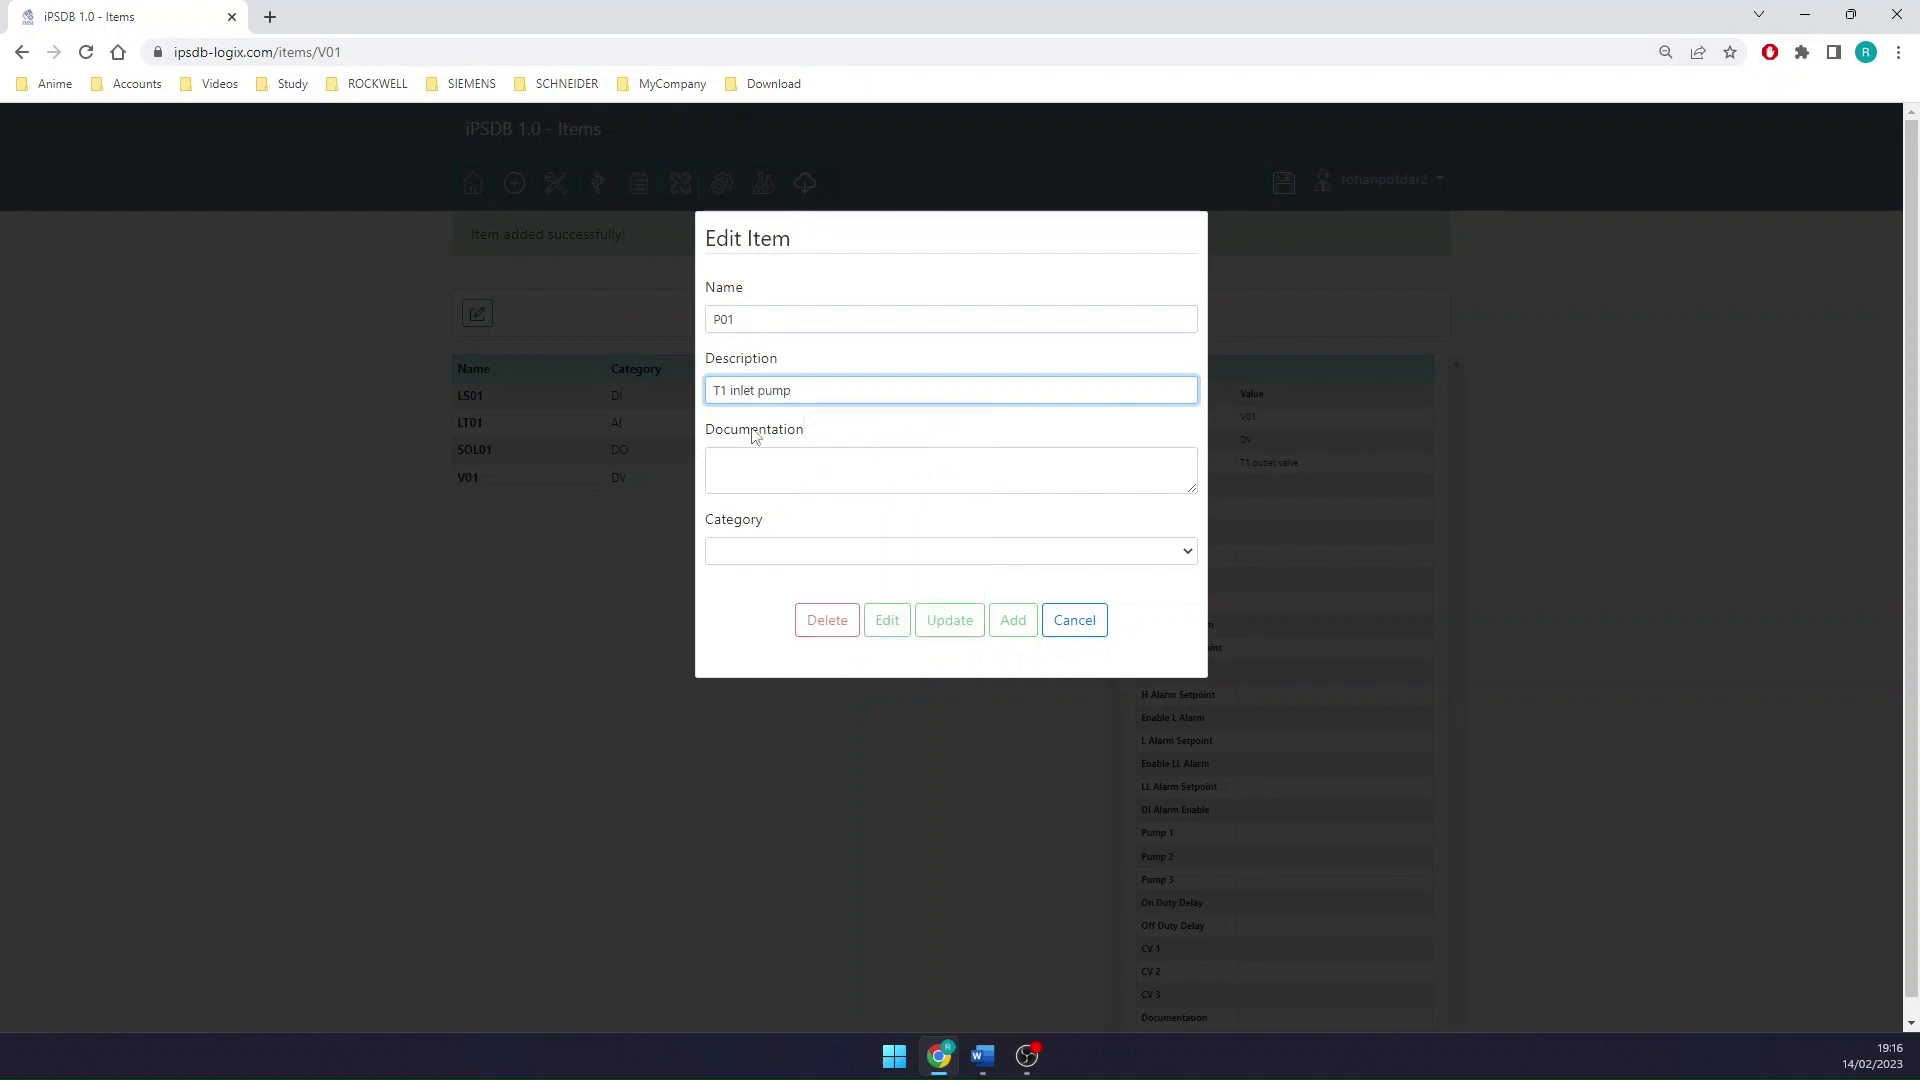
pyautogui.click(744, 560)
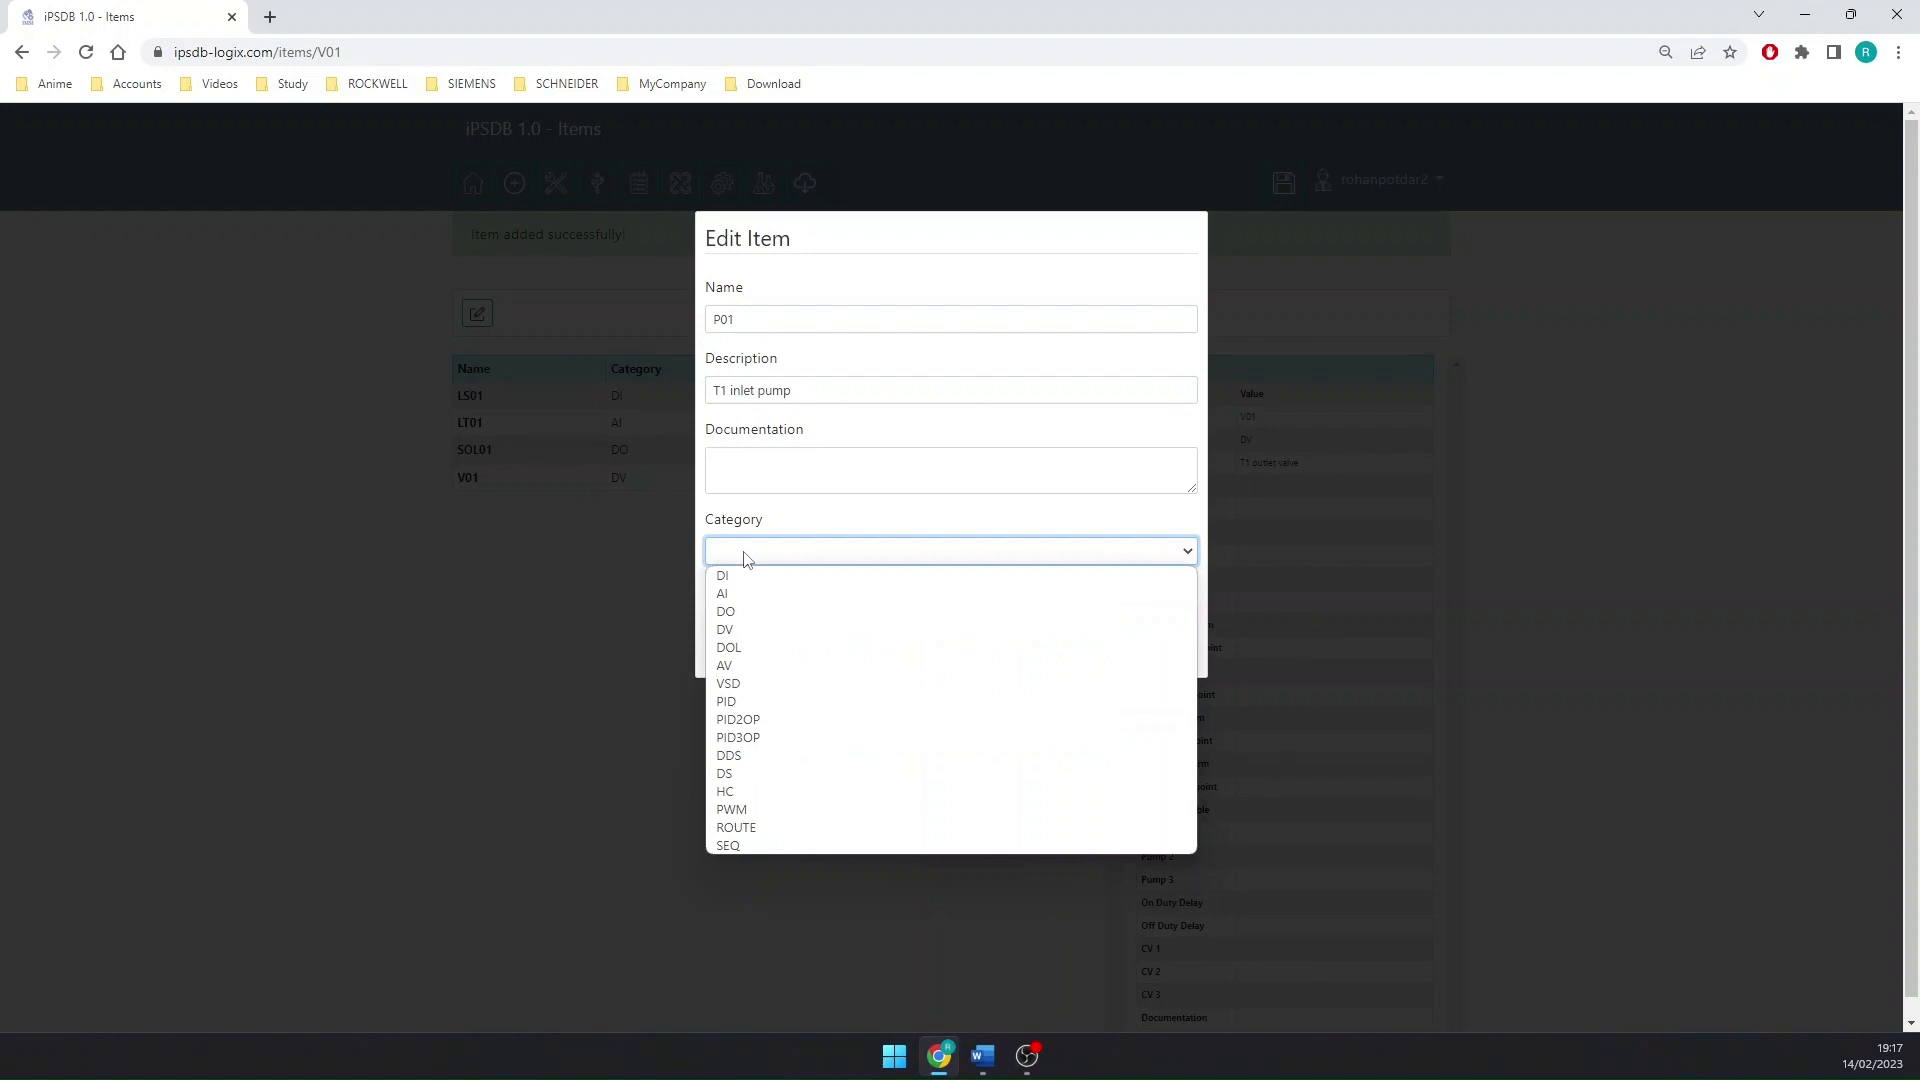
pyautogui.click(744, 648)
pyautogui.click(1012, 634)
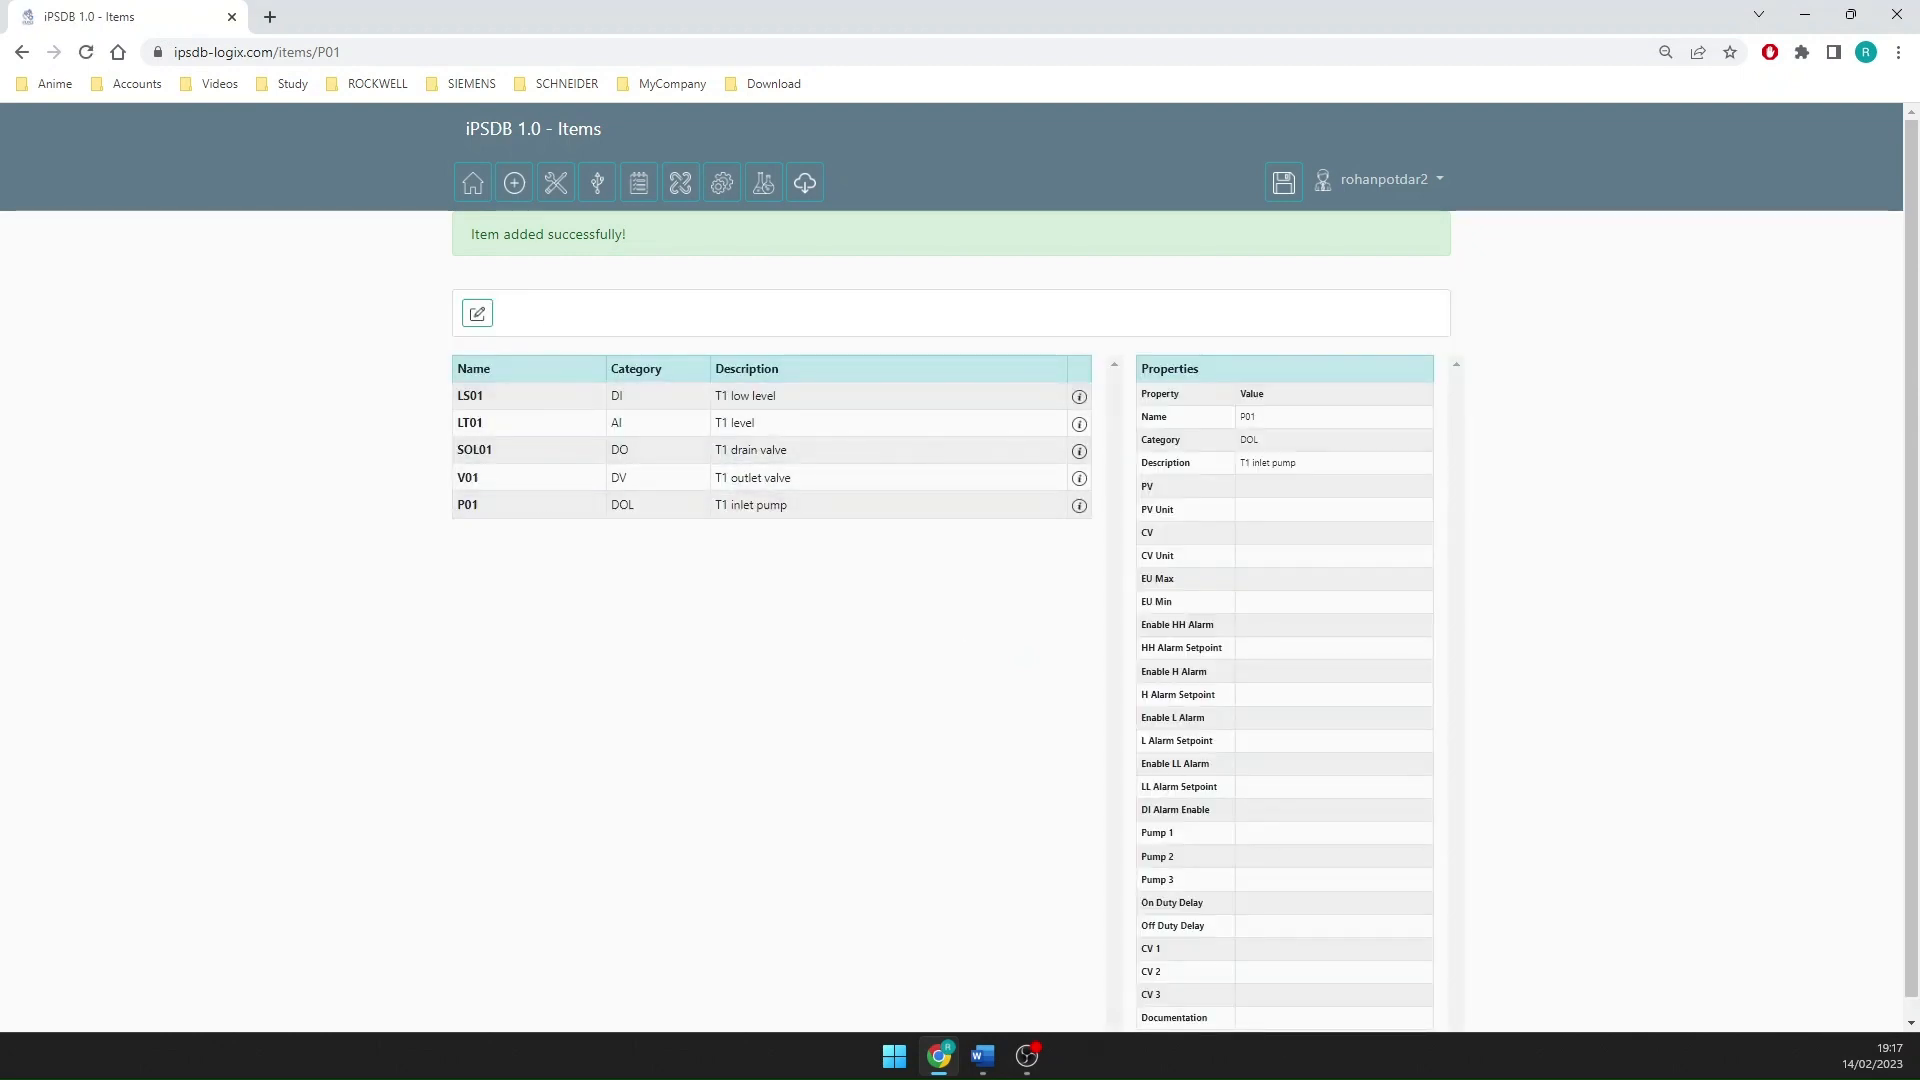
# Add a new item named V02 with the description "T1 inlet valve" and category AV
pyautogui.click(478, 314)
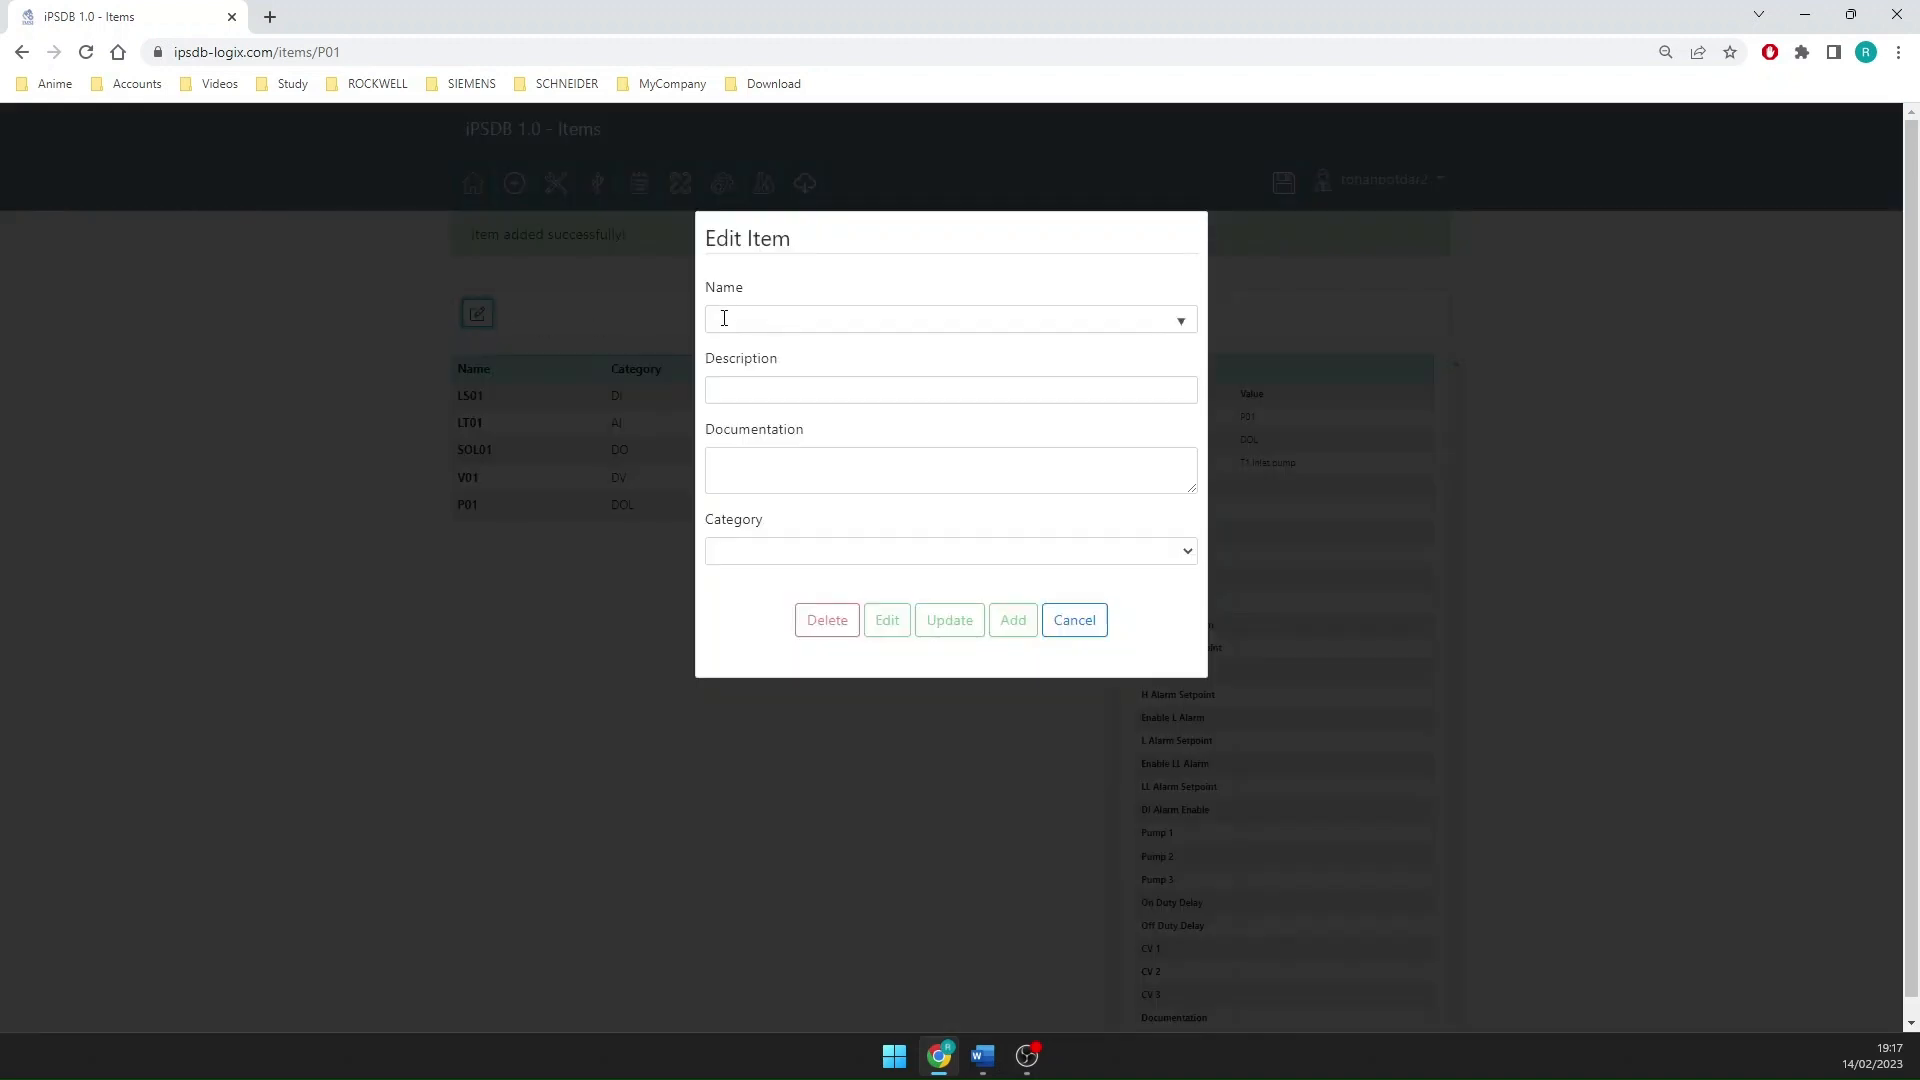
pyautogui.click(726, 318)
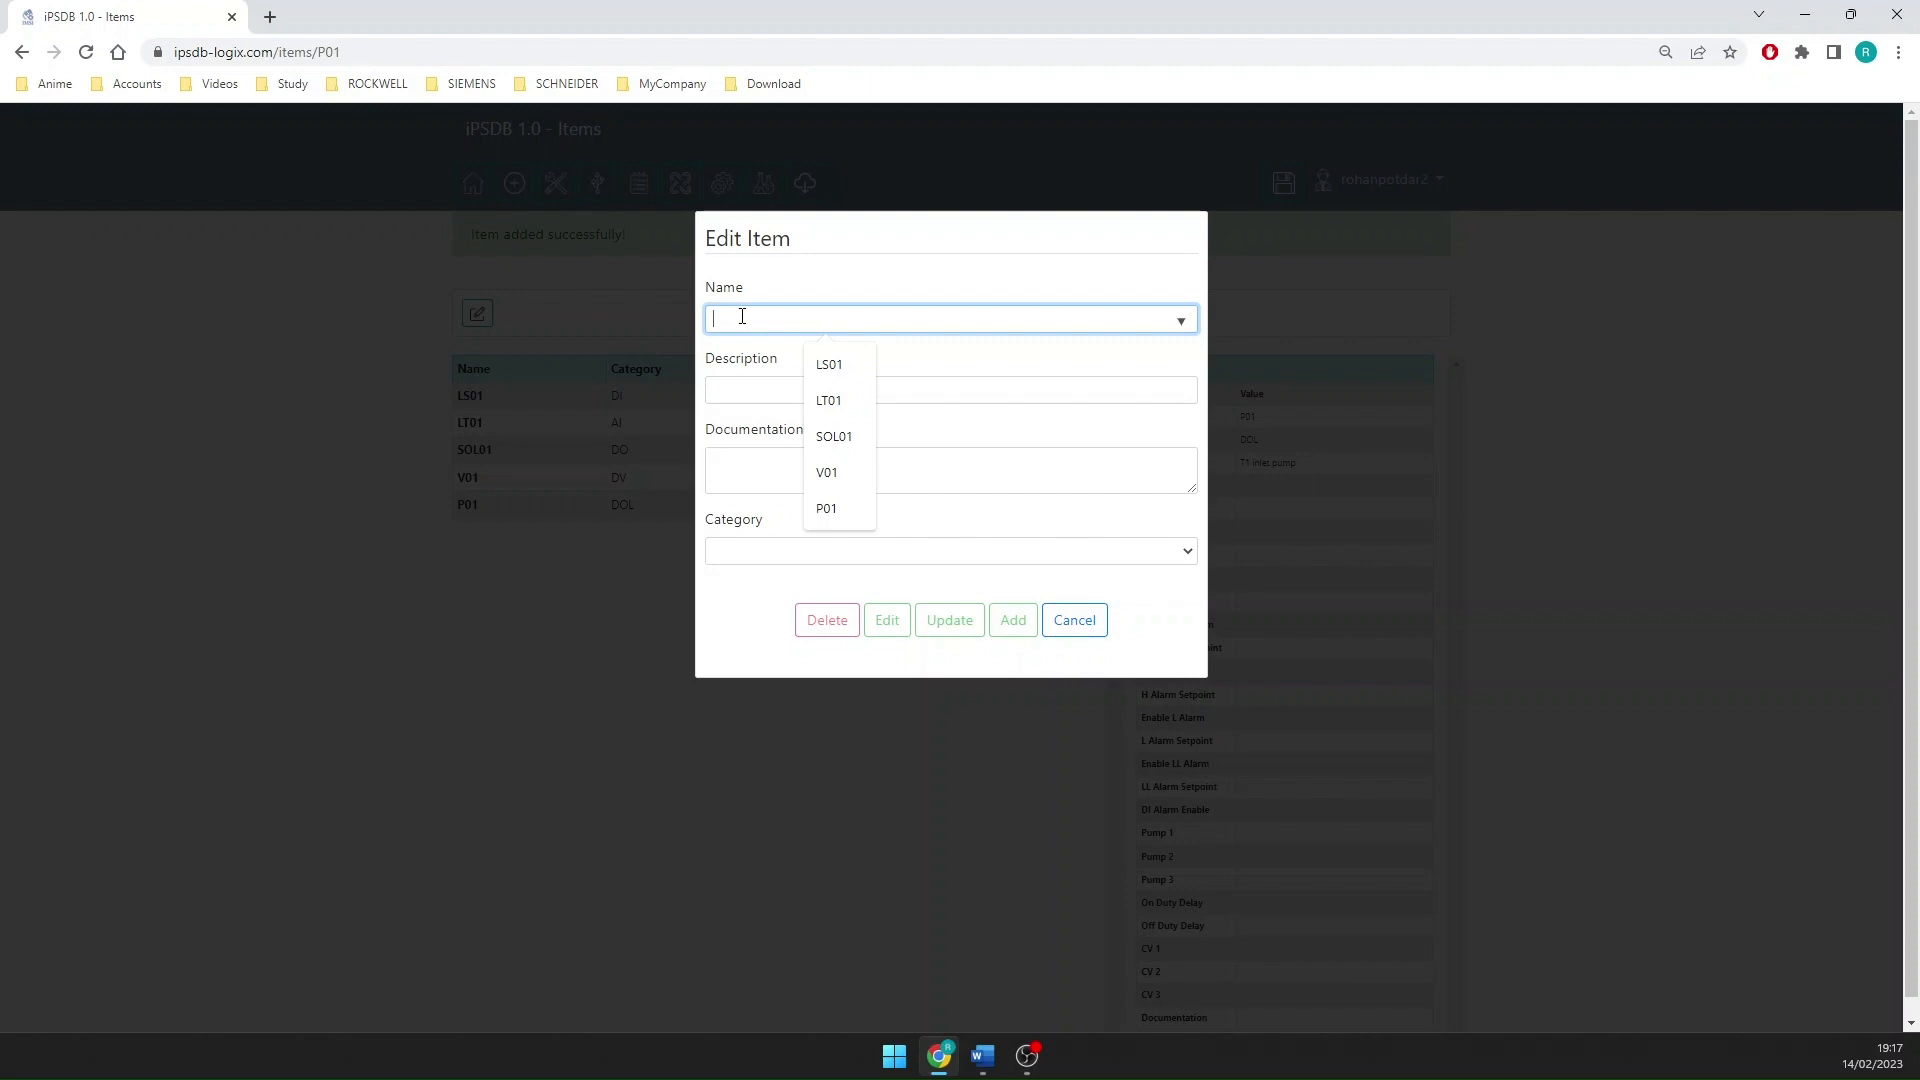
pyautogui.write('V01')
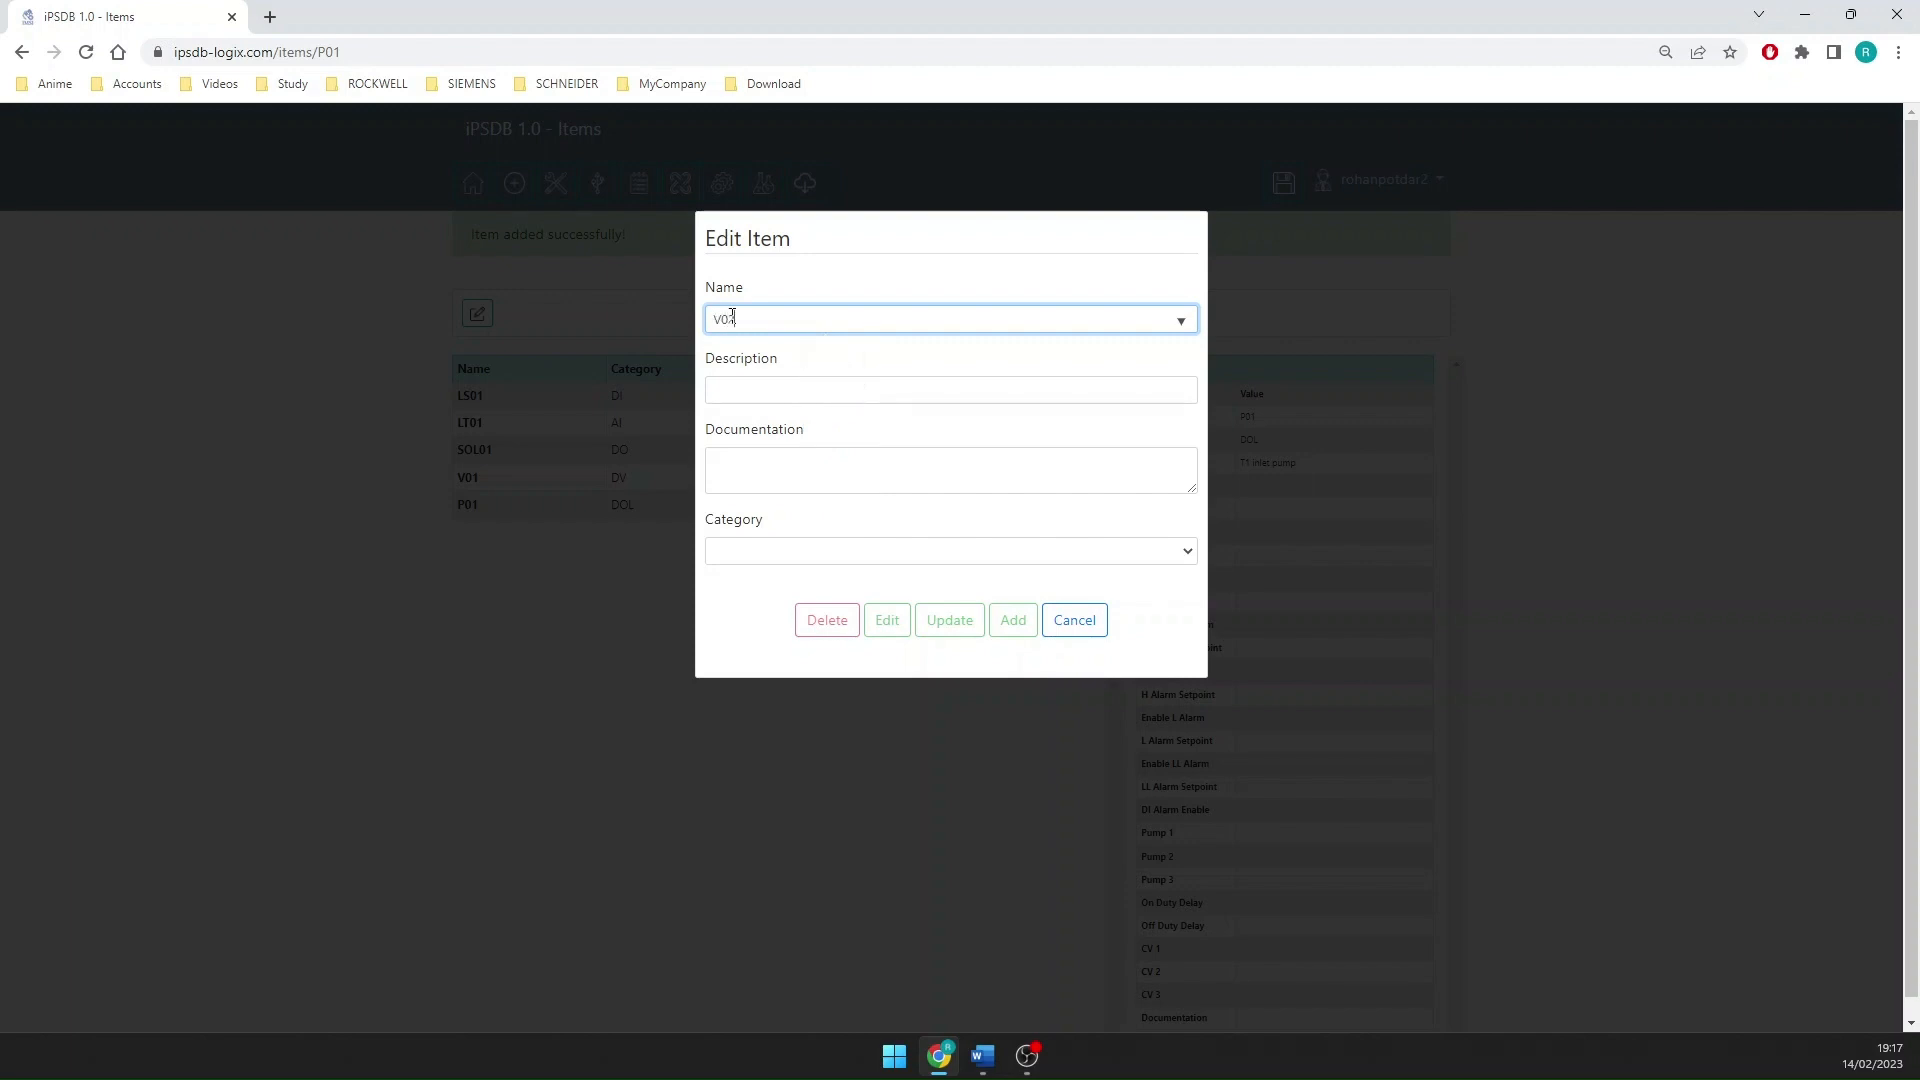
pyautogui.click(726, 390)
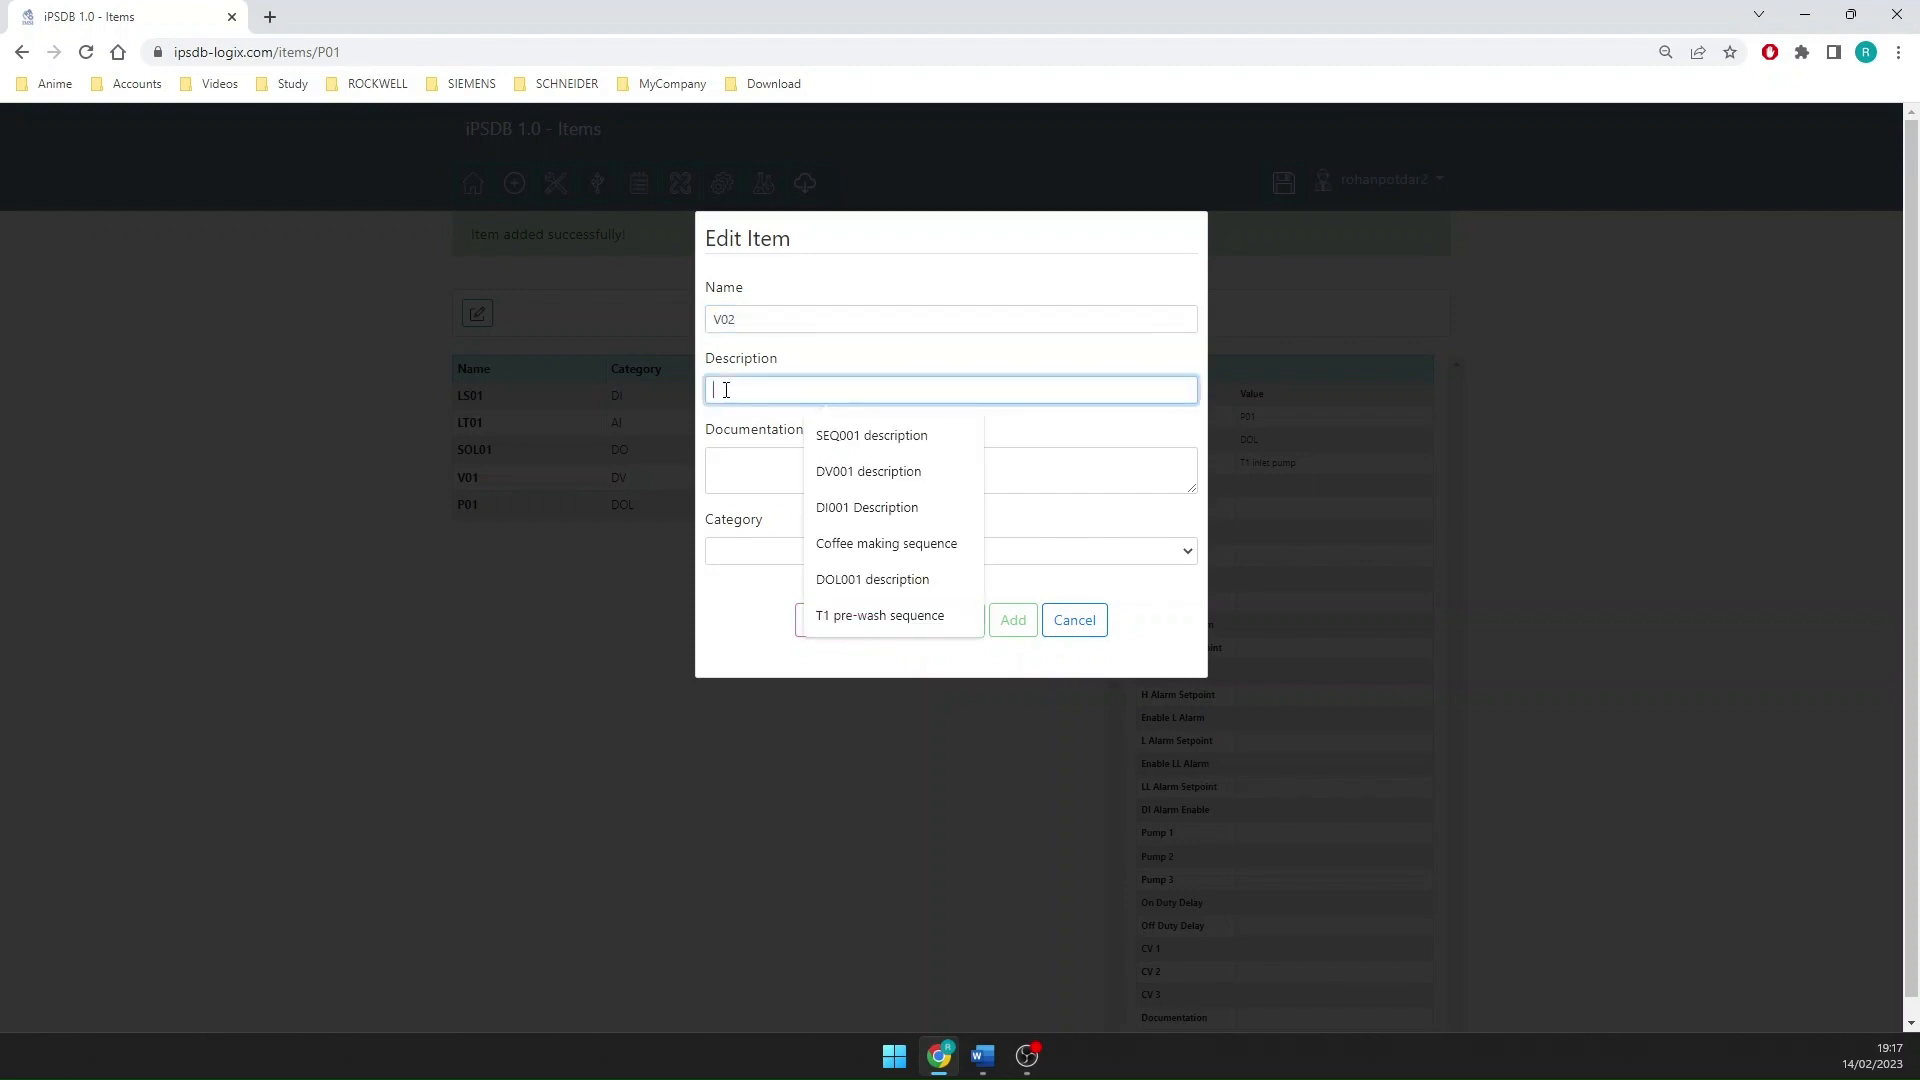
pyautogui.write('T1')
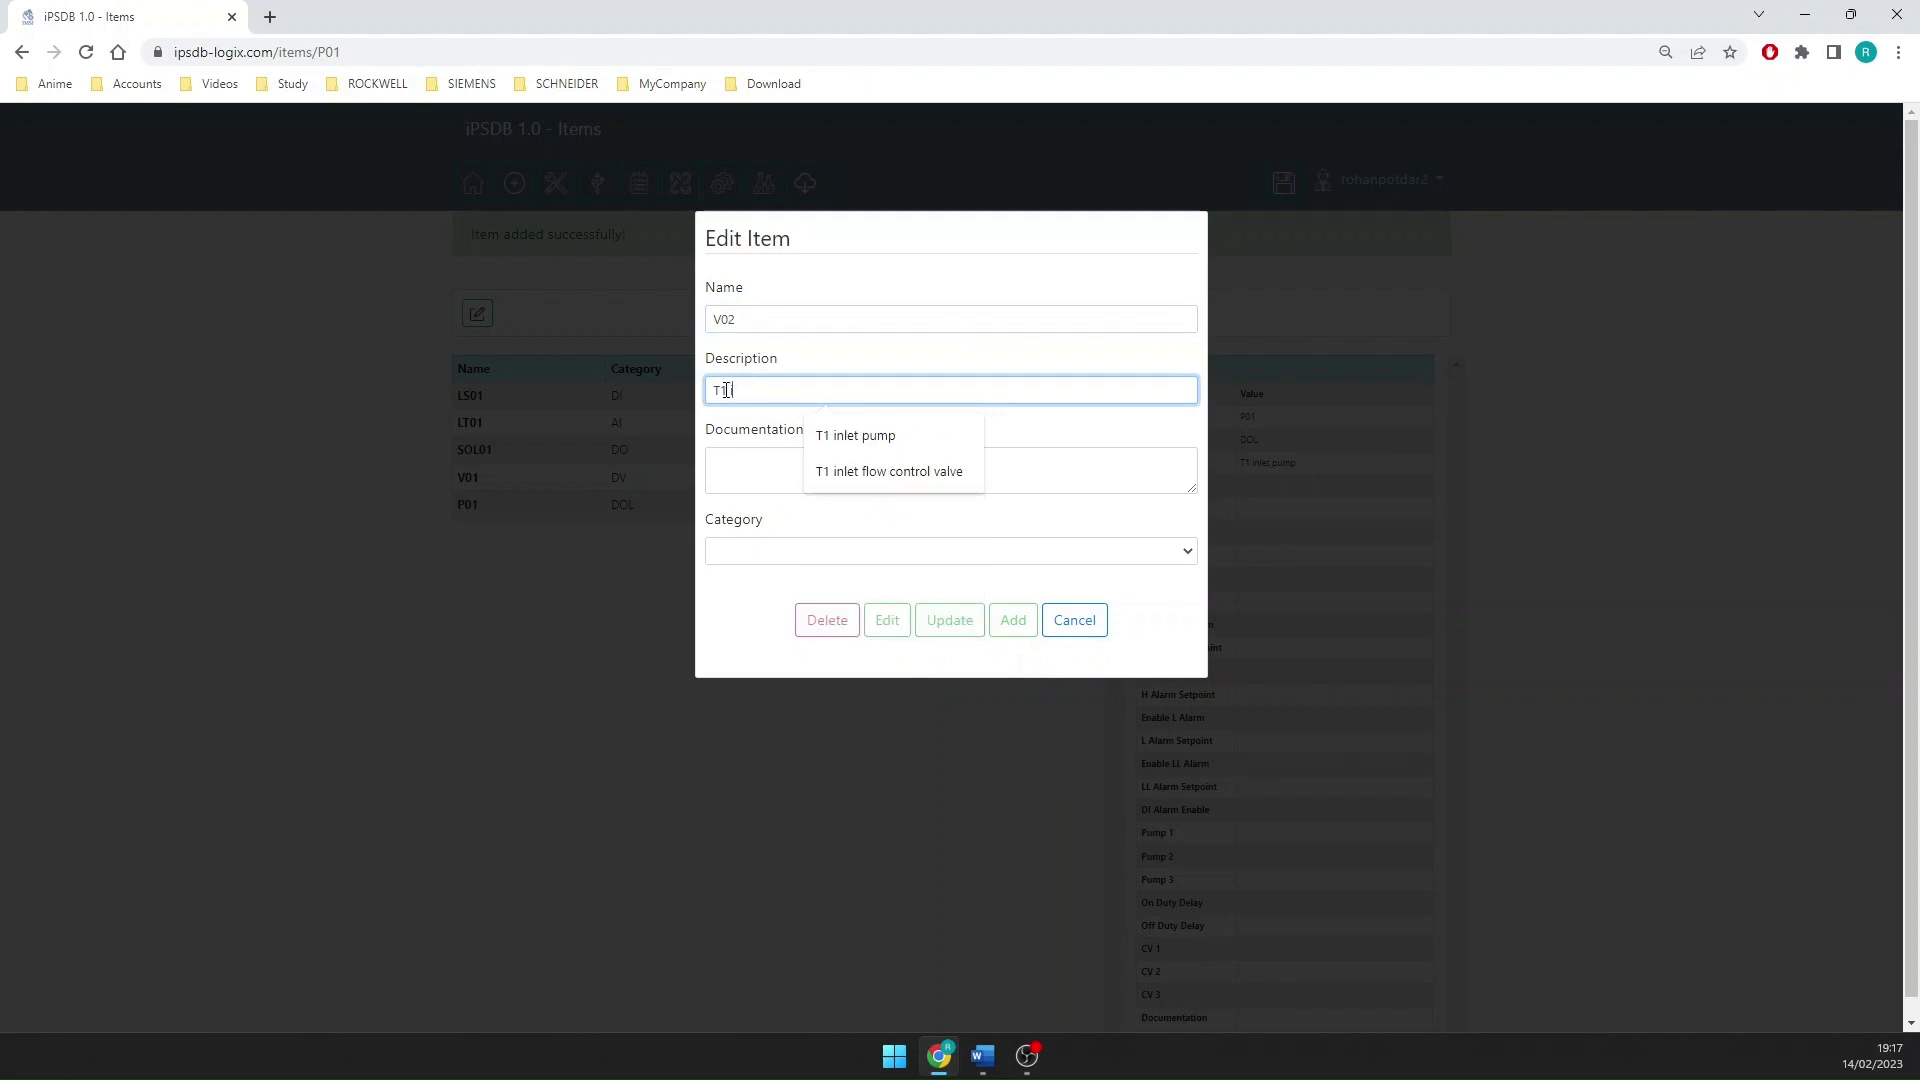
pyautogui.write(' inlet valve')
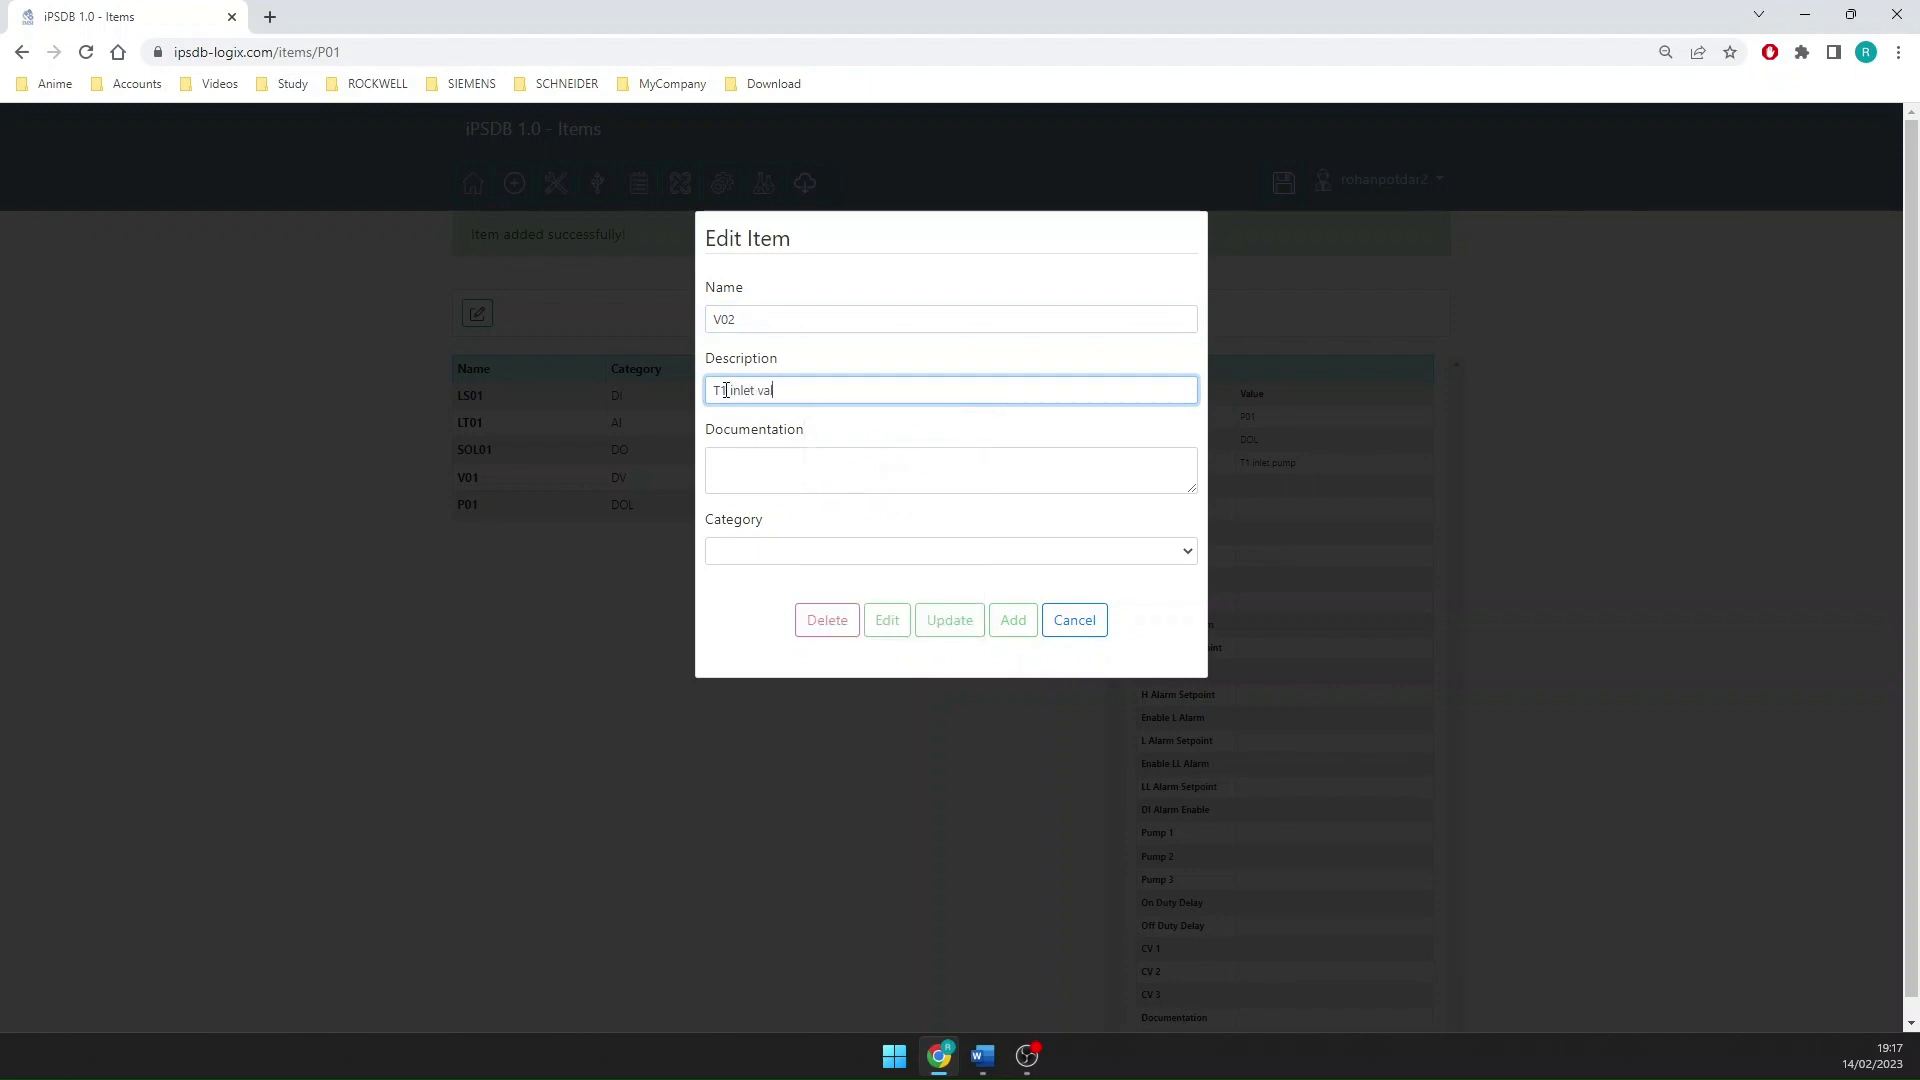
pyautogui.click(746, 556)
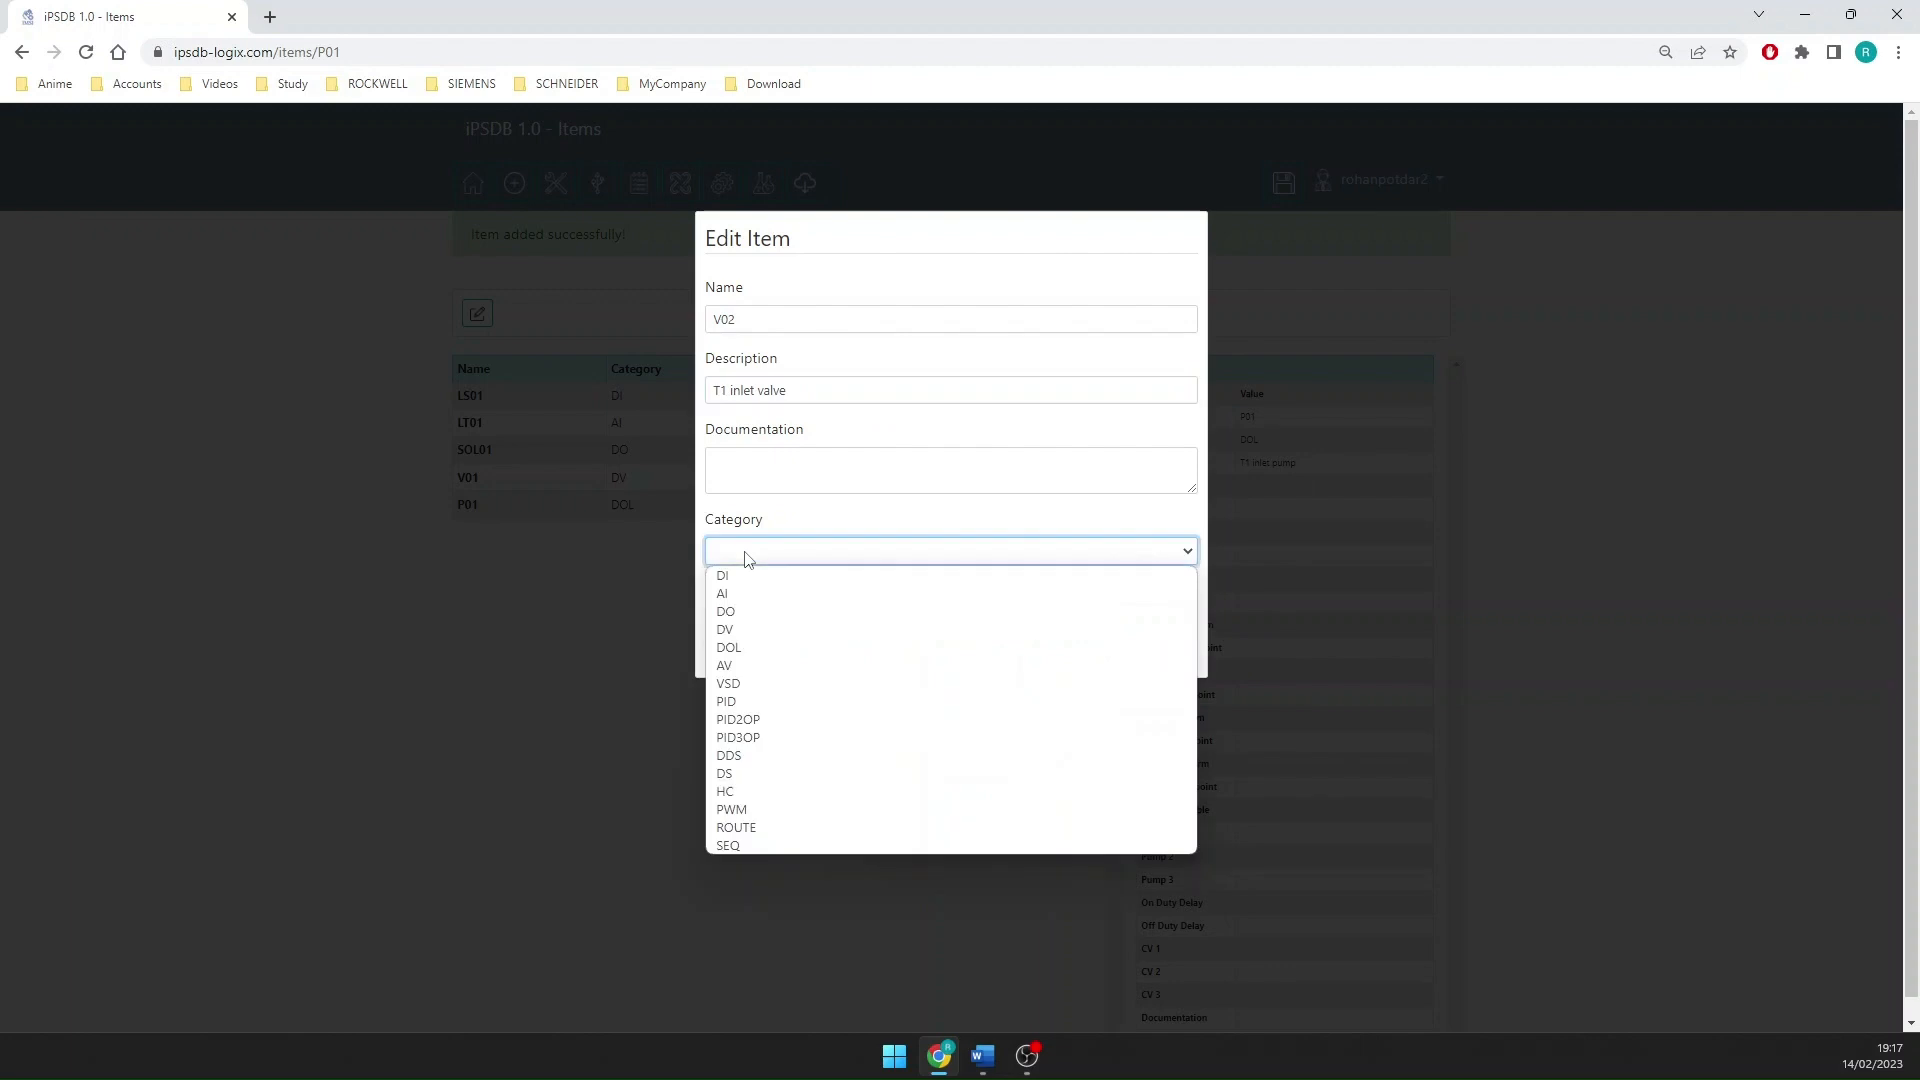
pyautogui.click(739, 667)
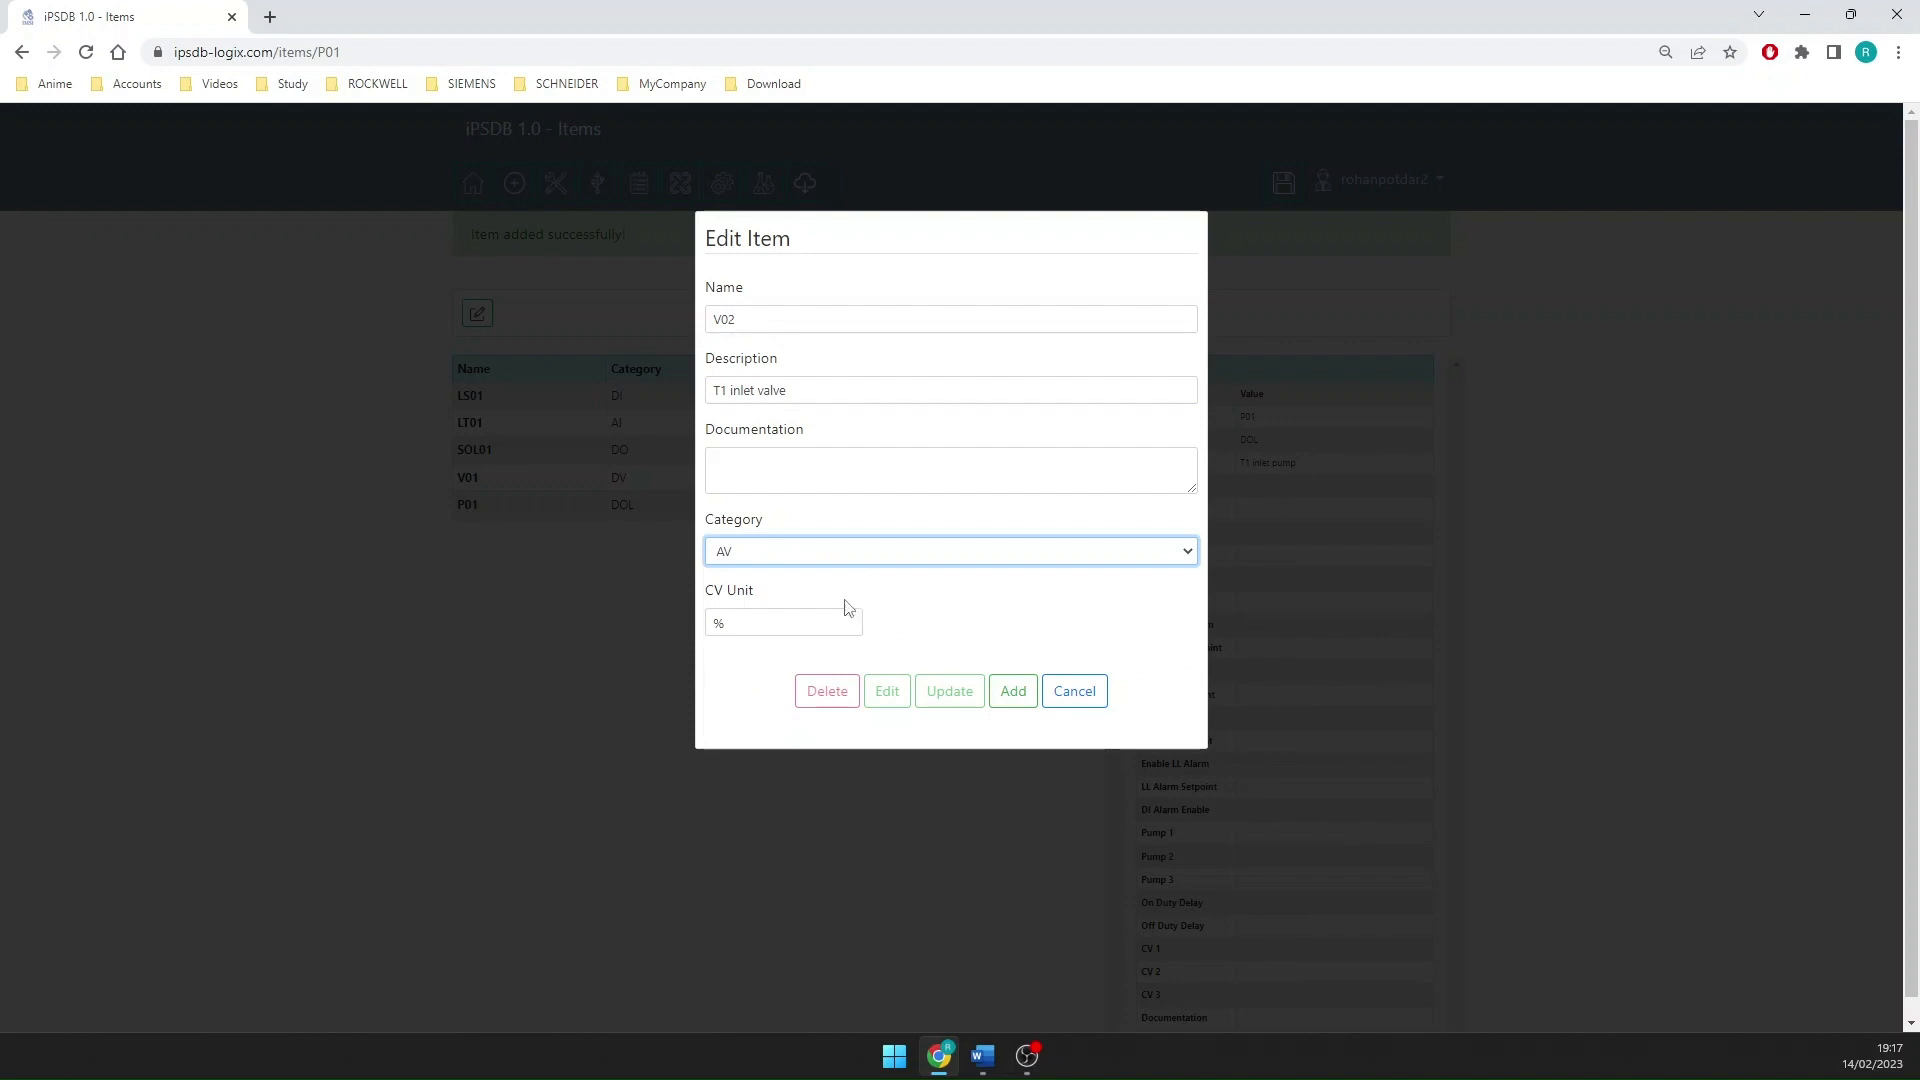
pyautogui.click(744, 625)
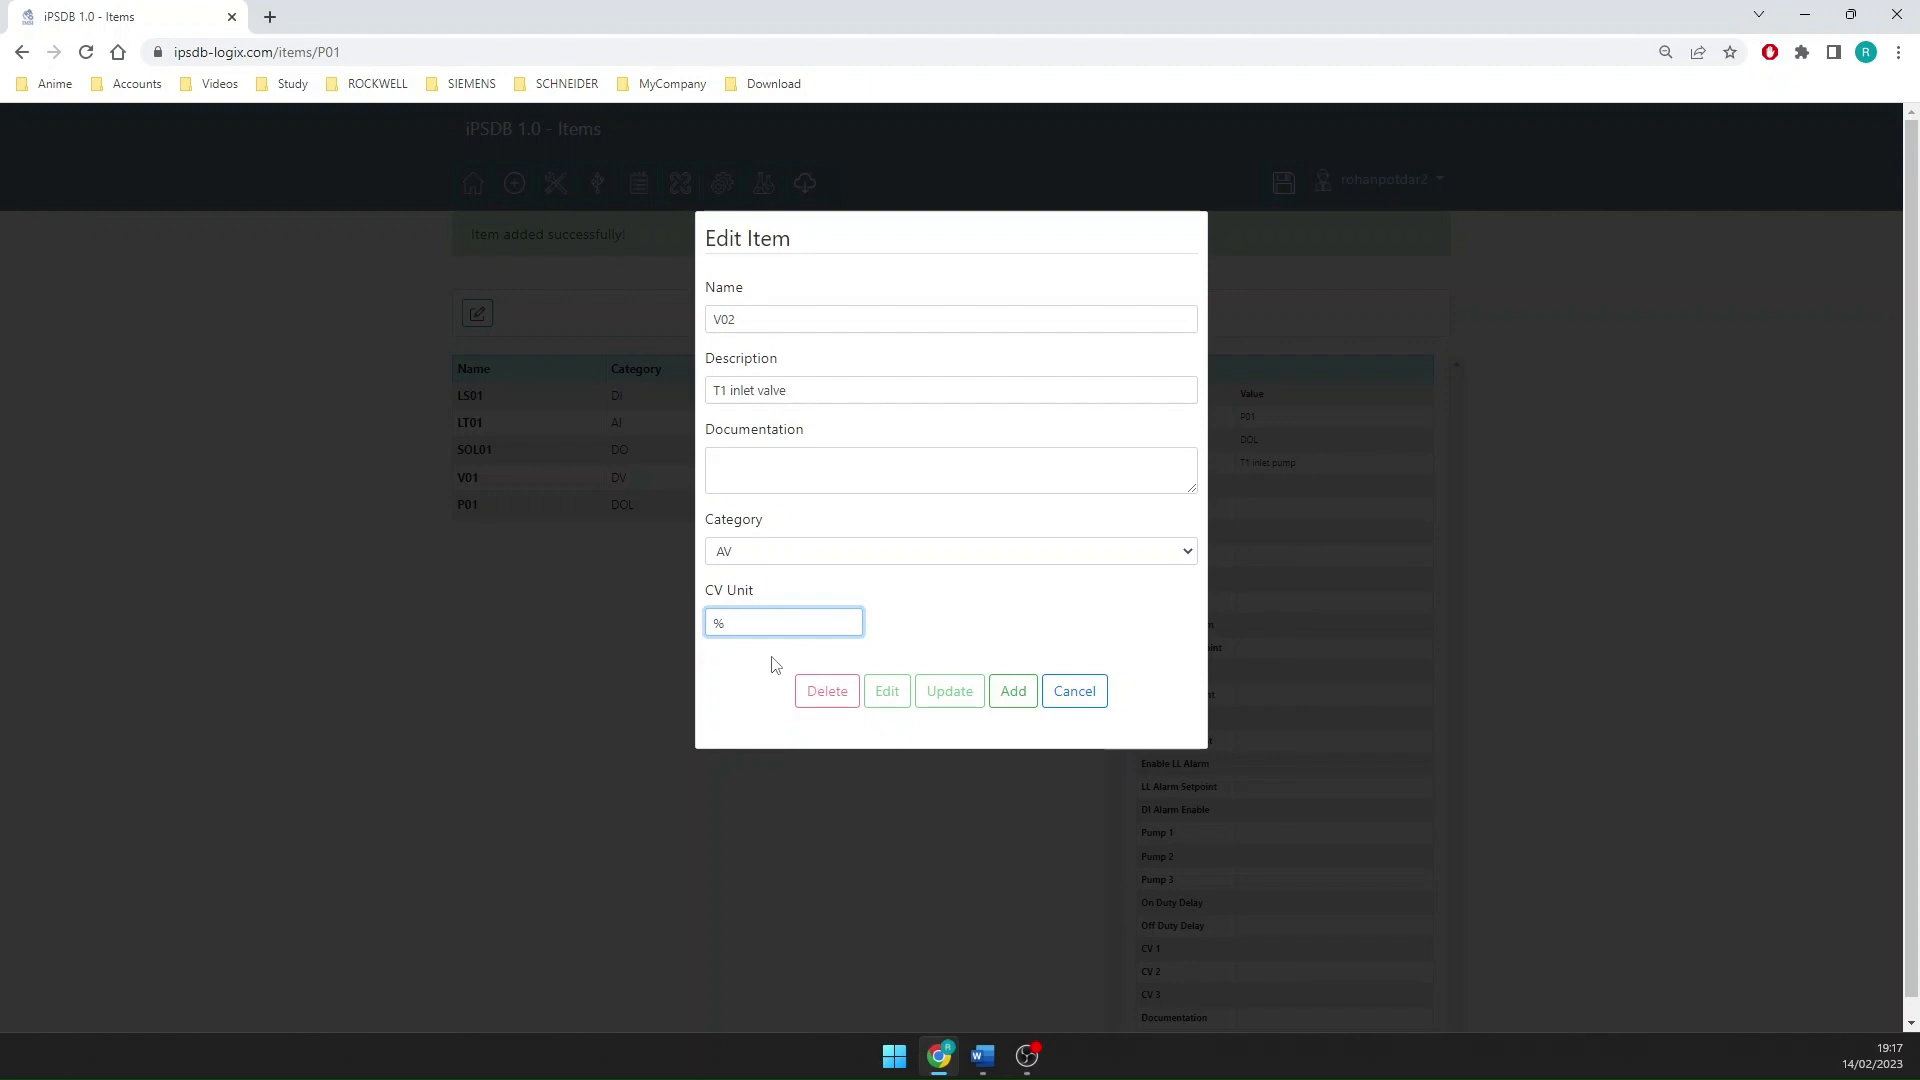
pyautogui.click(970, 617)
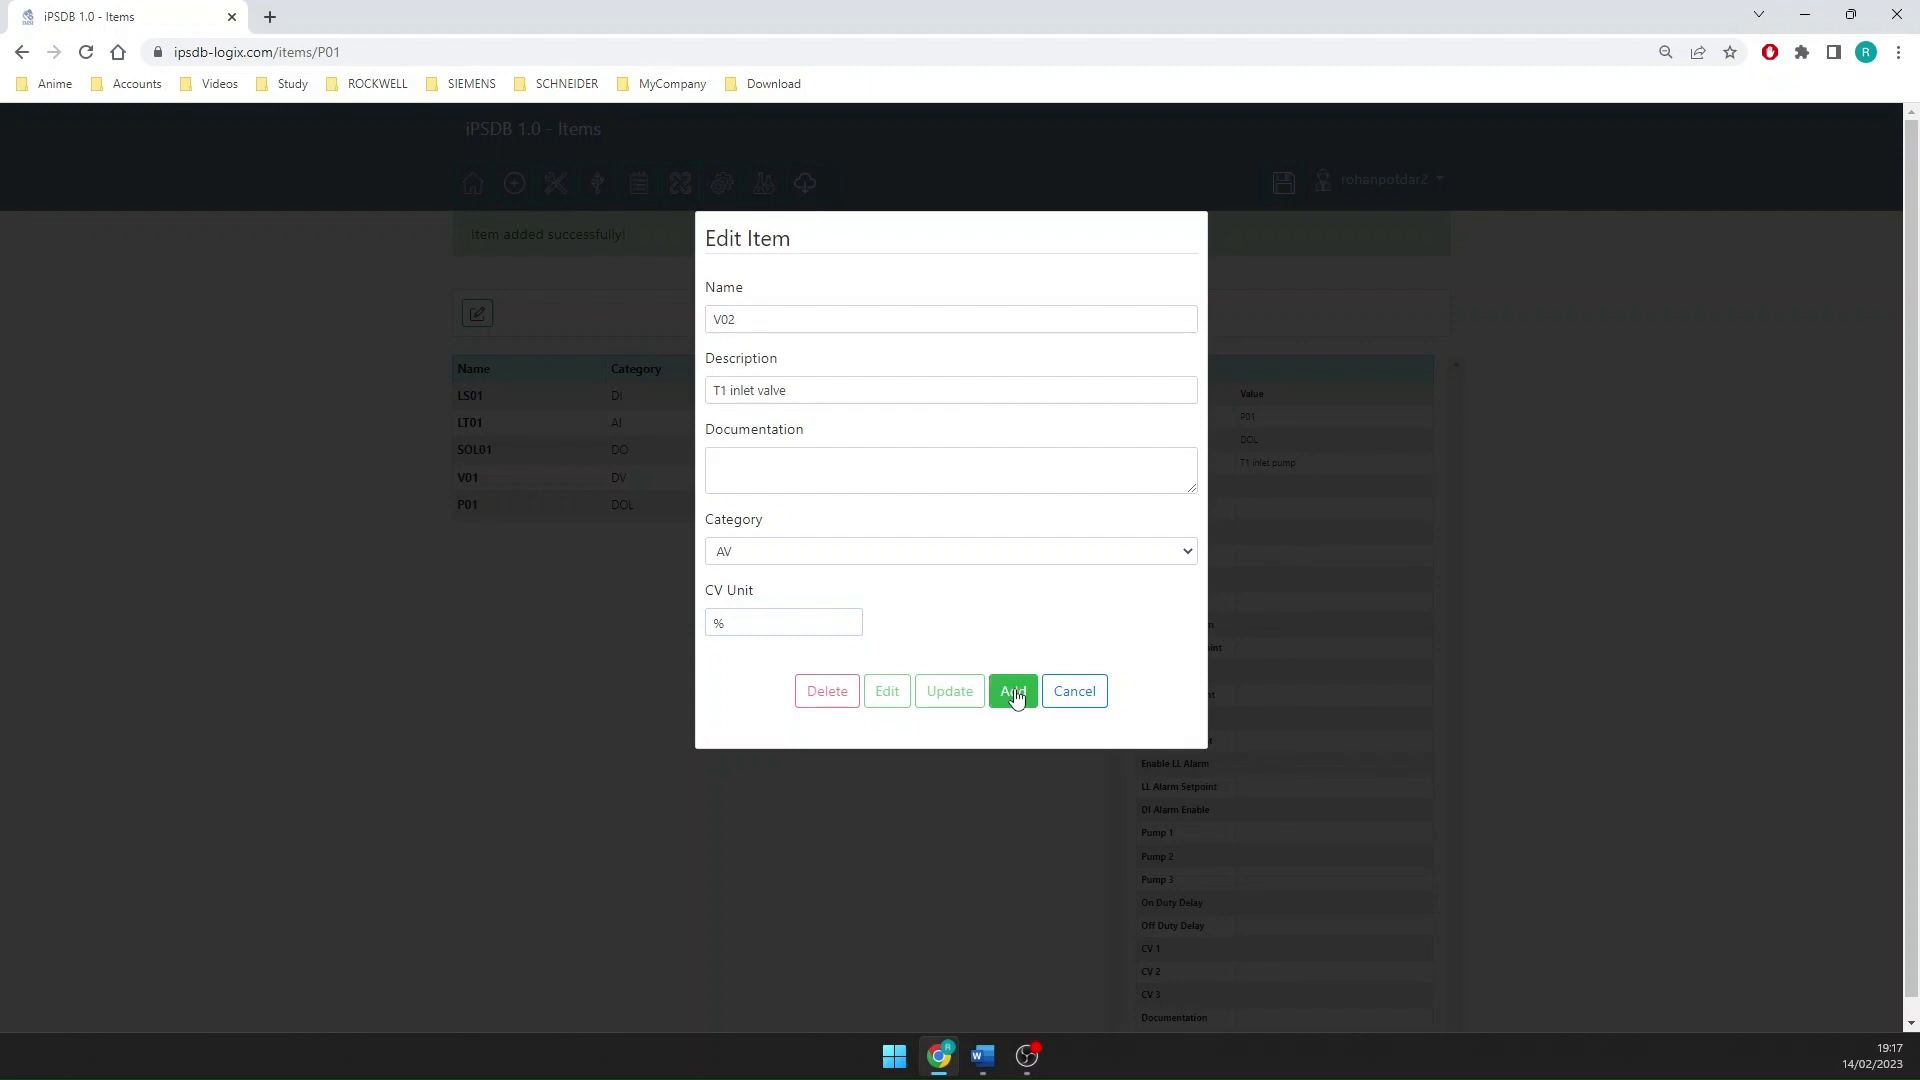
pyautogui.click(1013, 692)
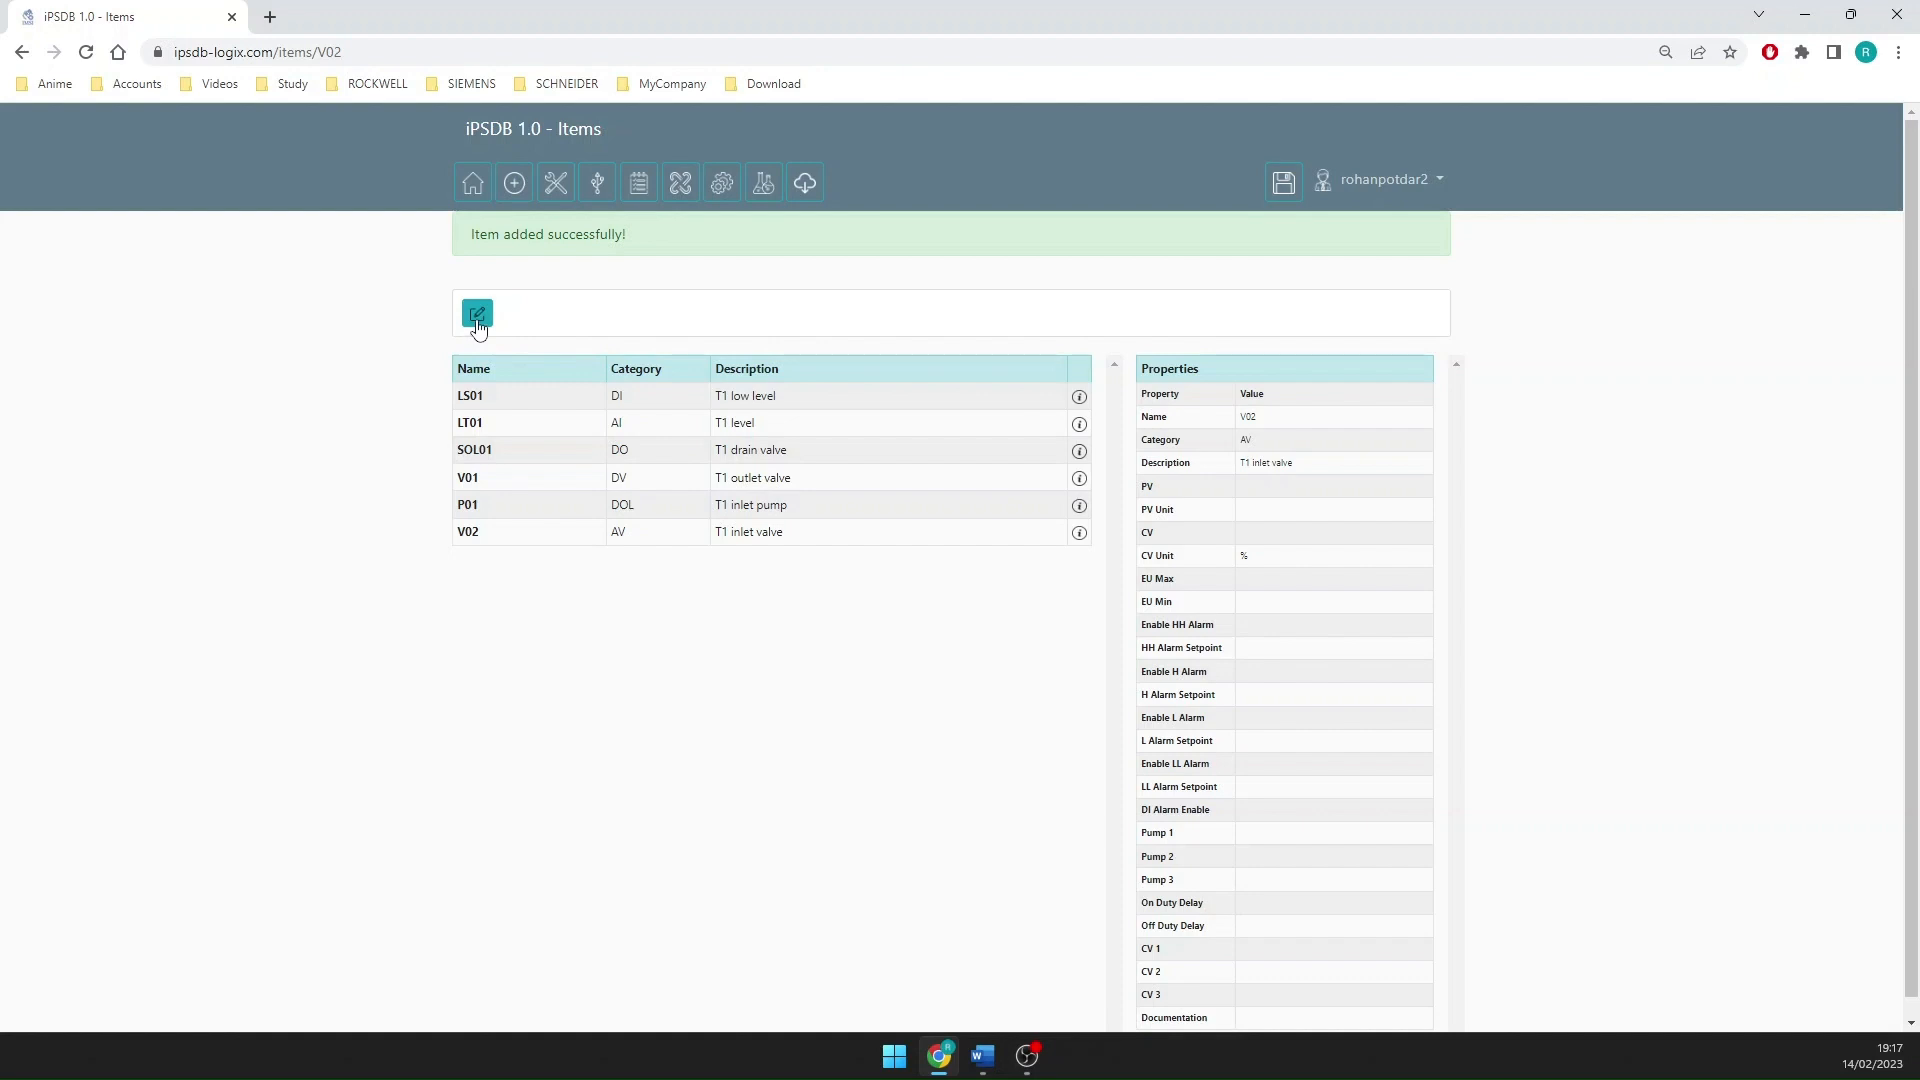
# Add a new item named P02 with the description "T1 outlet pump" and category VSD
pyautogui.click(477, 316)
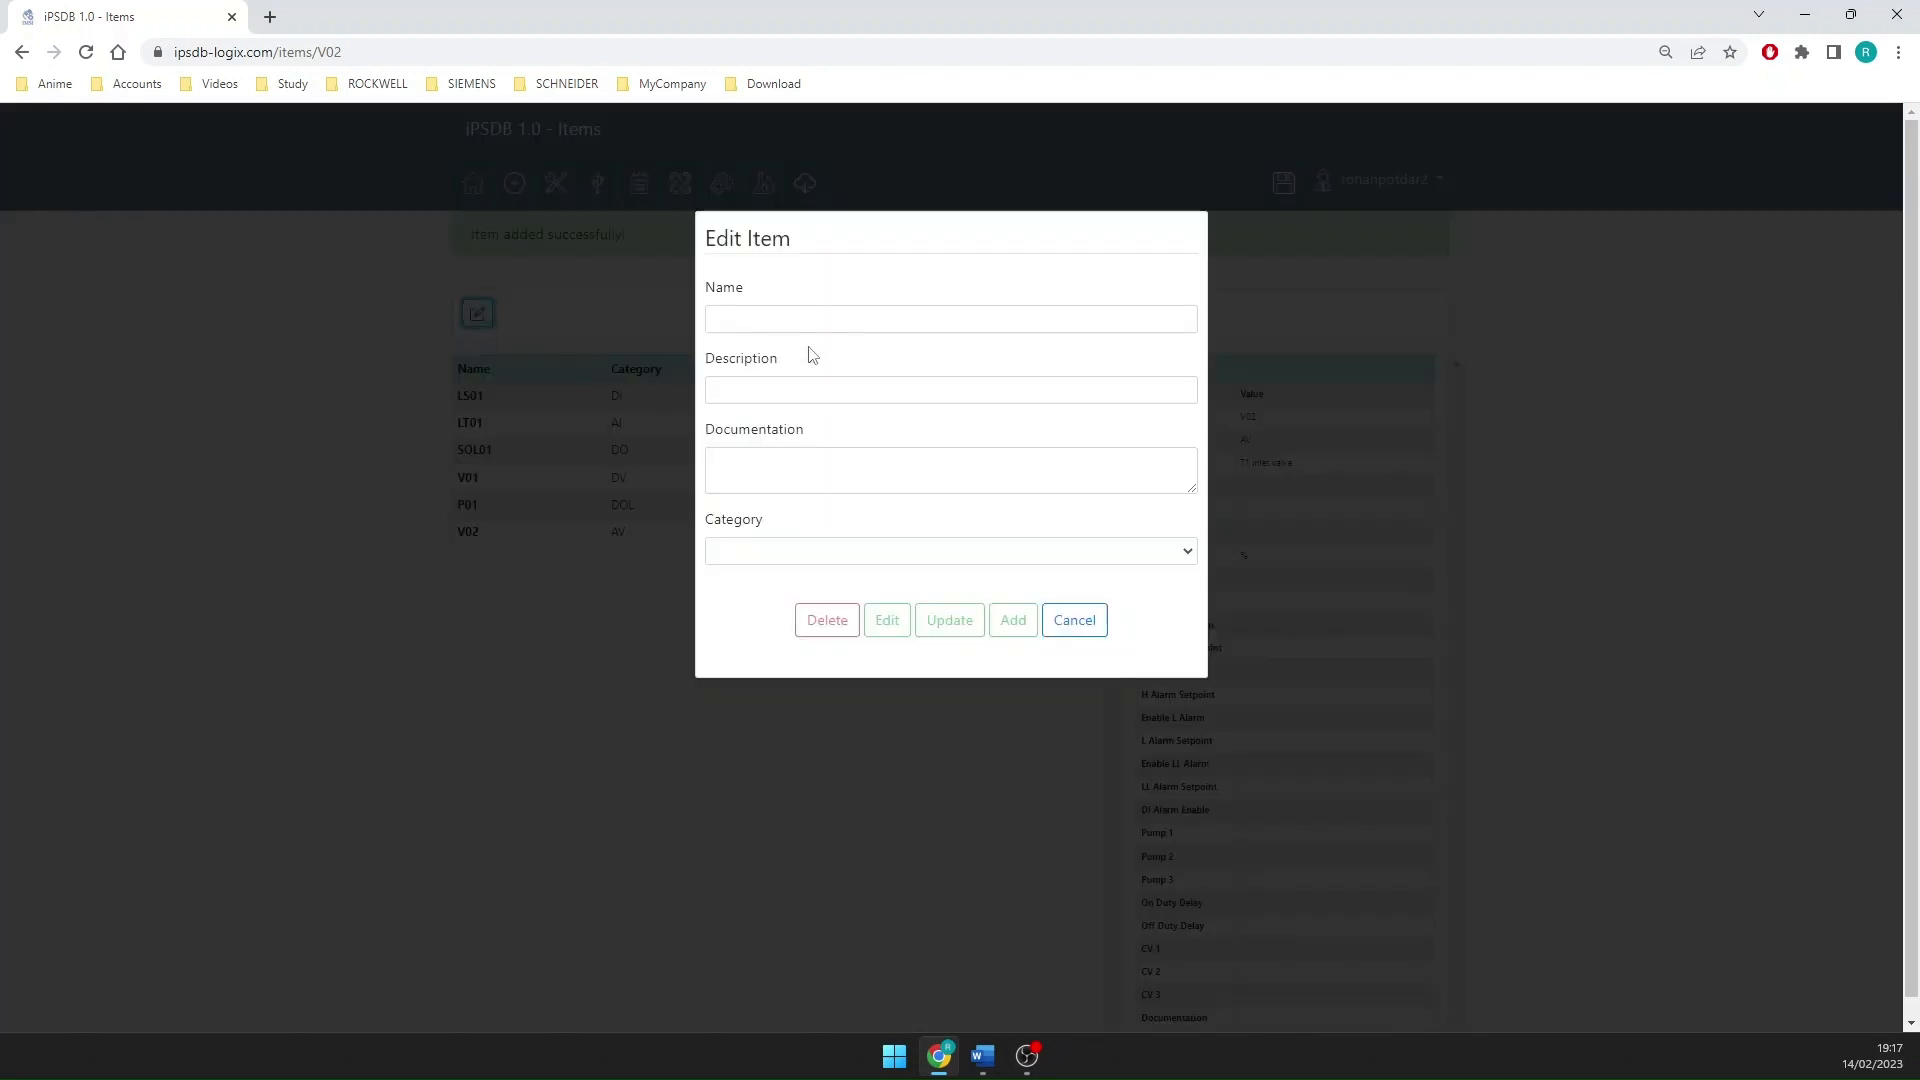
pyautogui.click(796, 322)
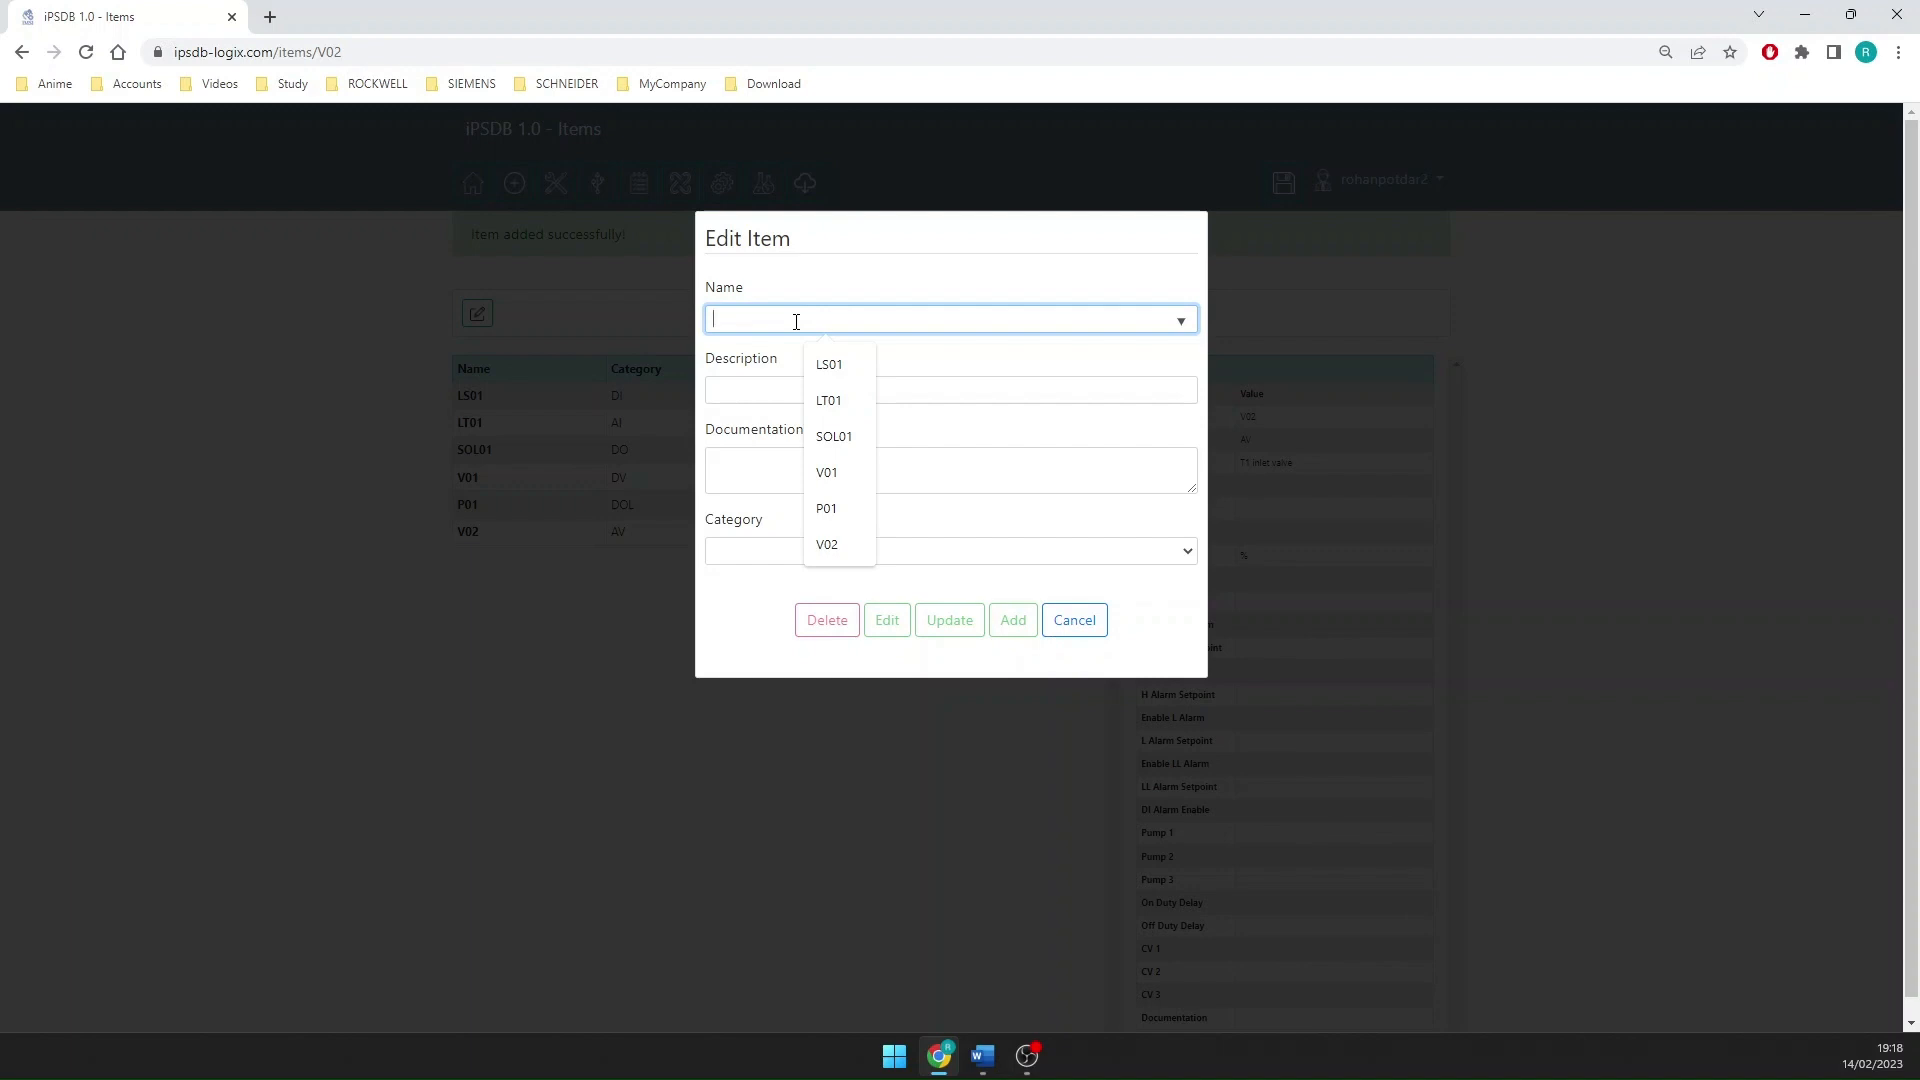
pyautogui.write('P')
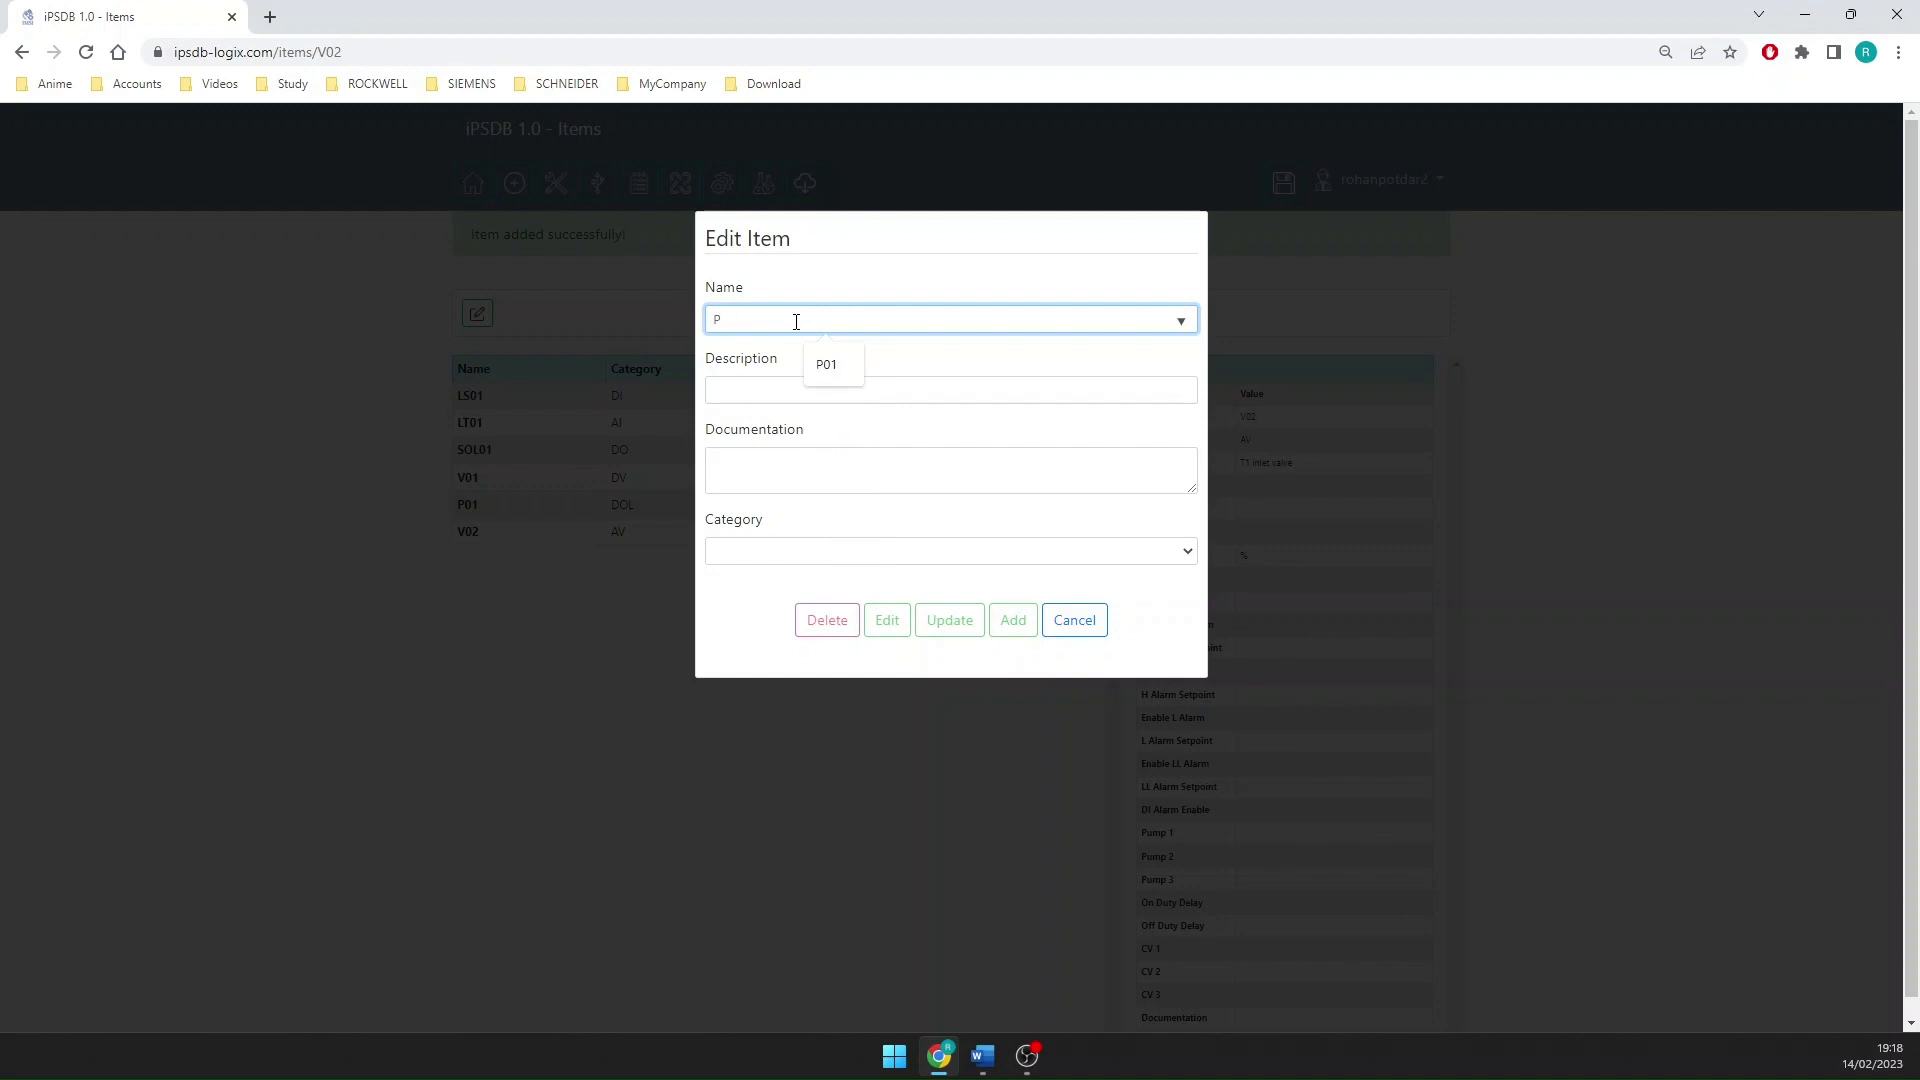
pyautogui.write('02')
pyautogui.click(772, 391)
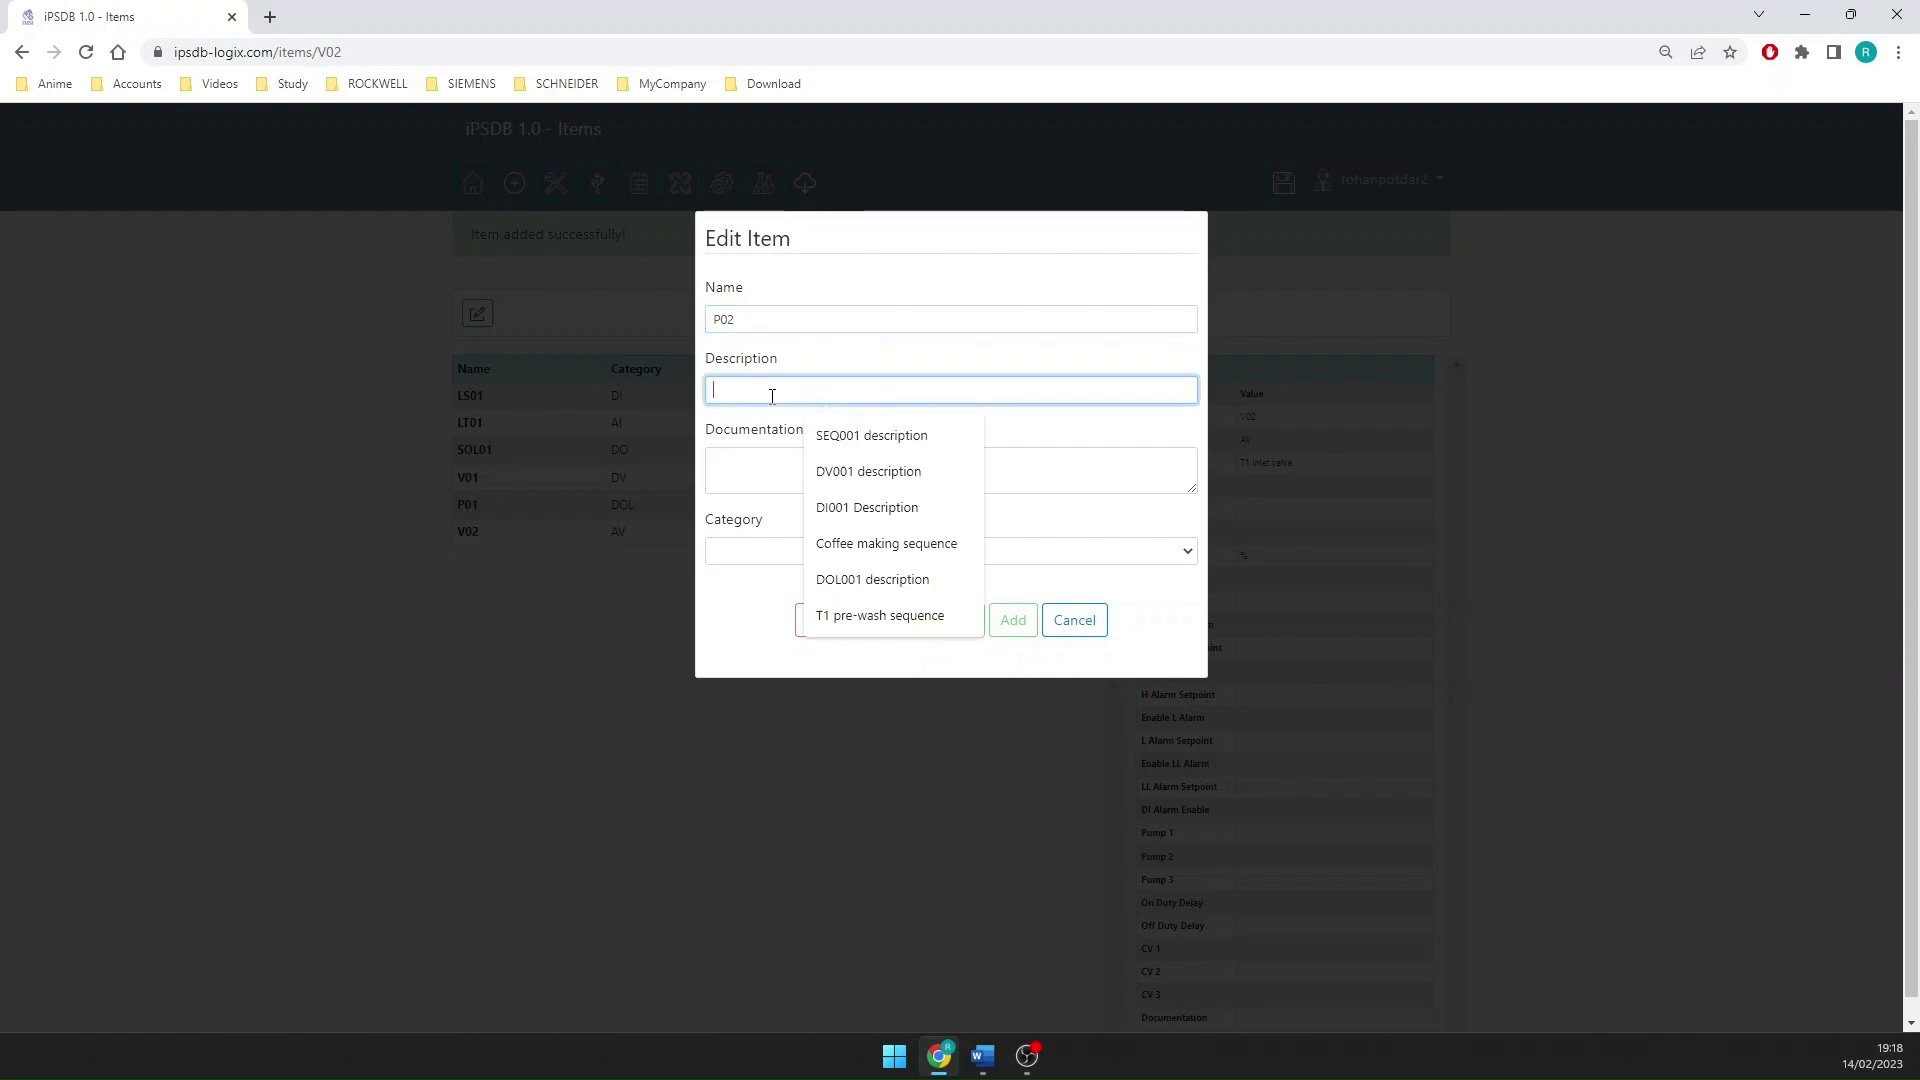
pyautogui.write('T1')
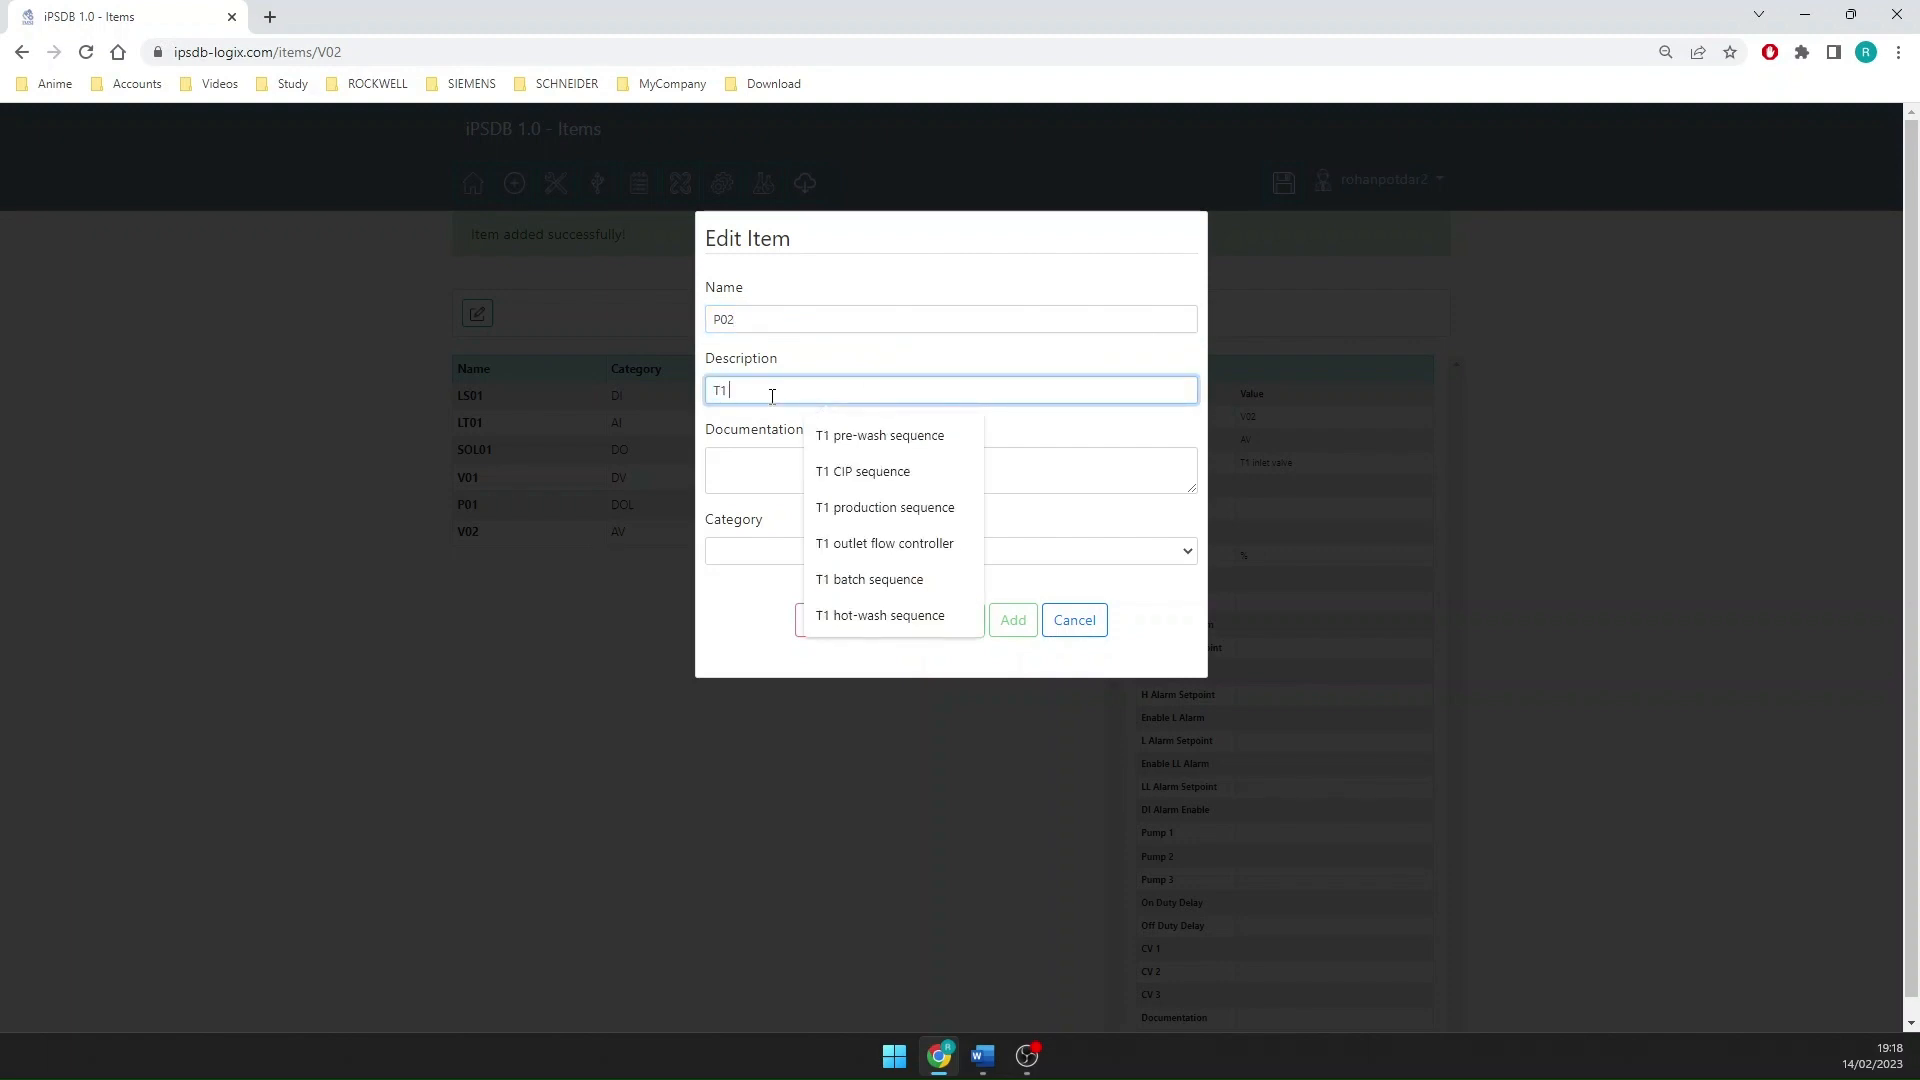
pyautogui.write(' outle')
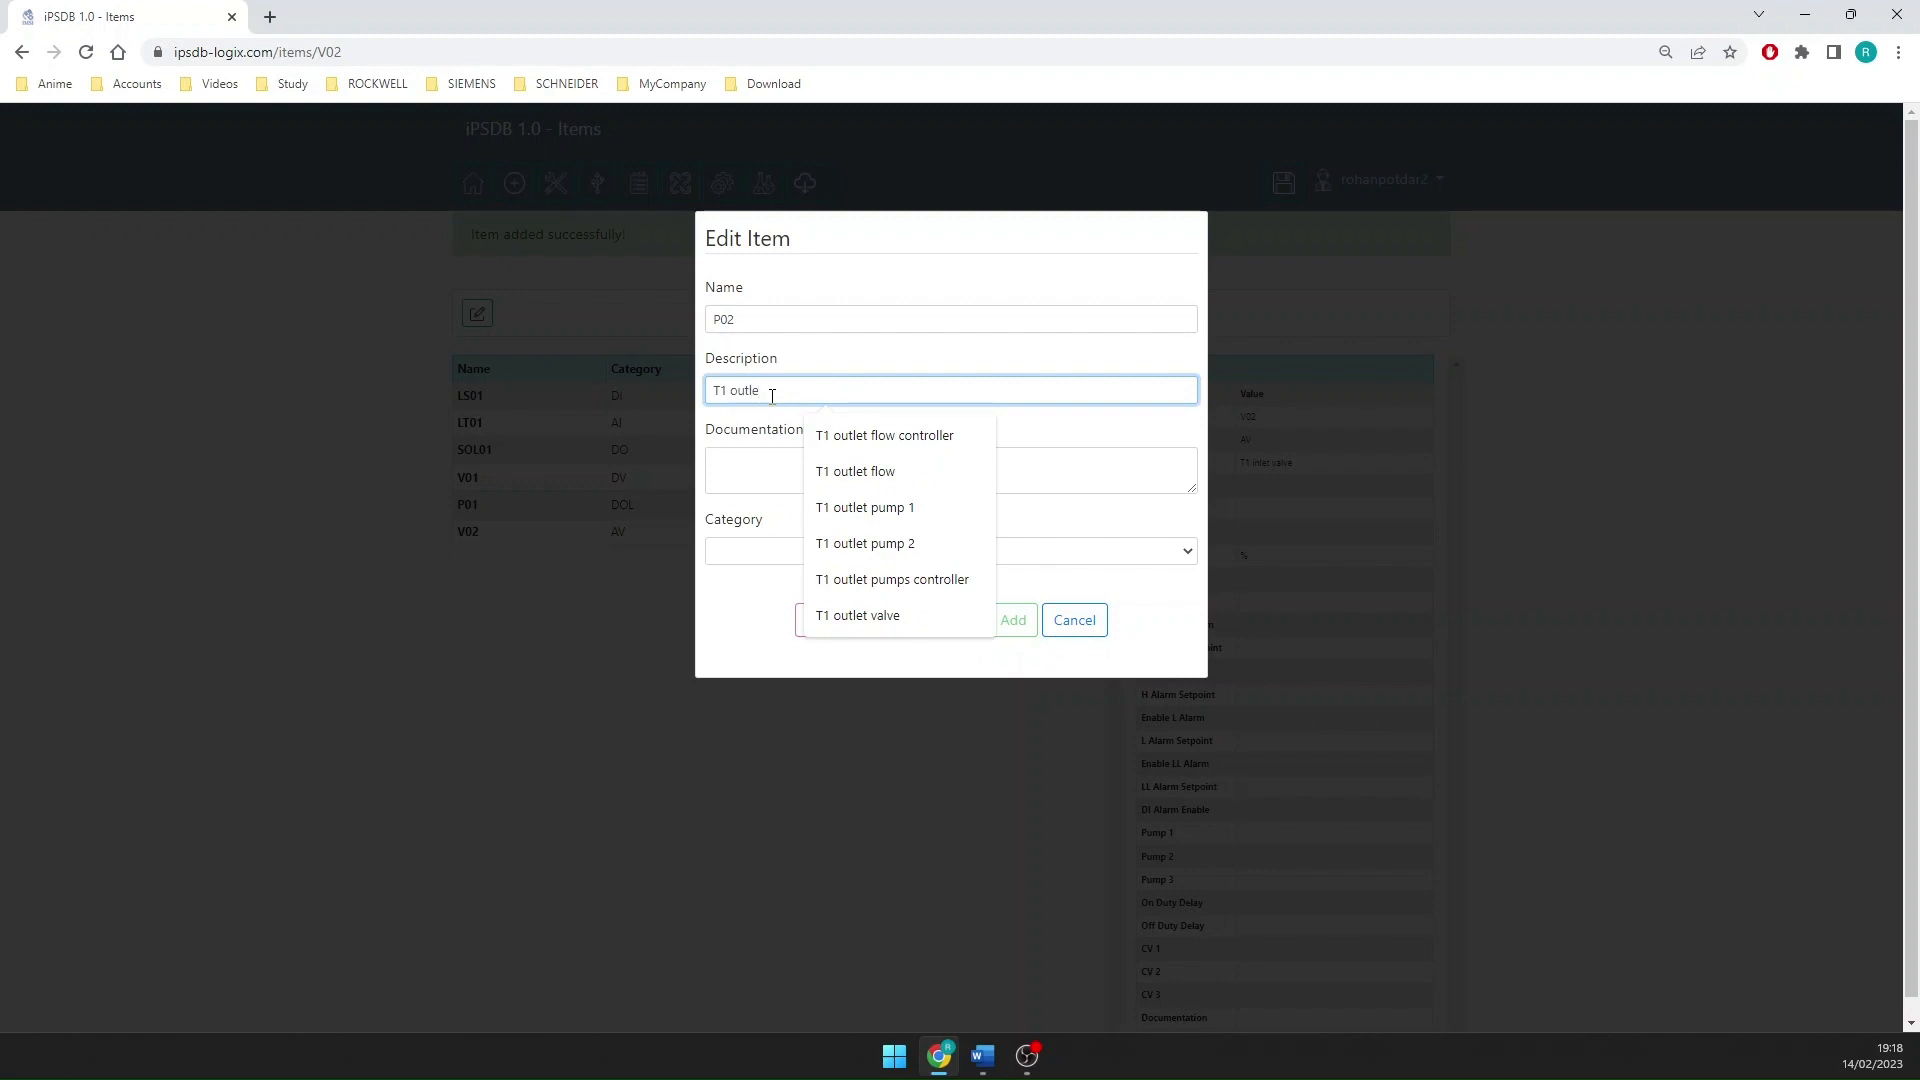
pyautogui.write('t pump')
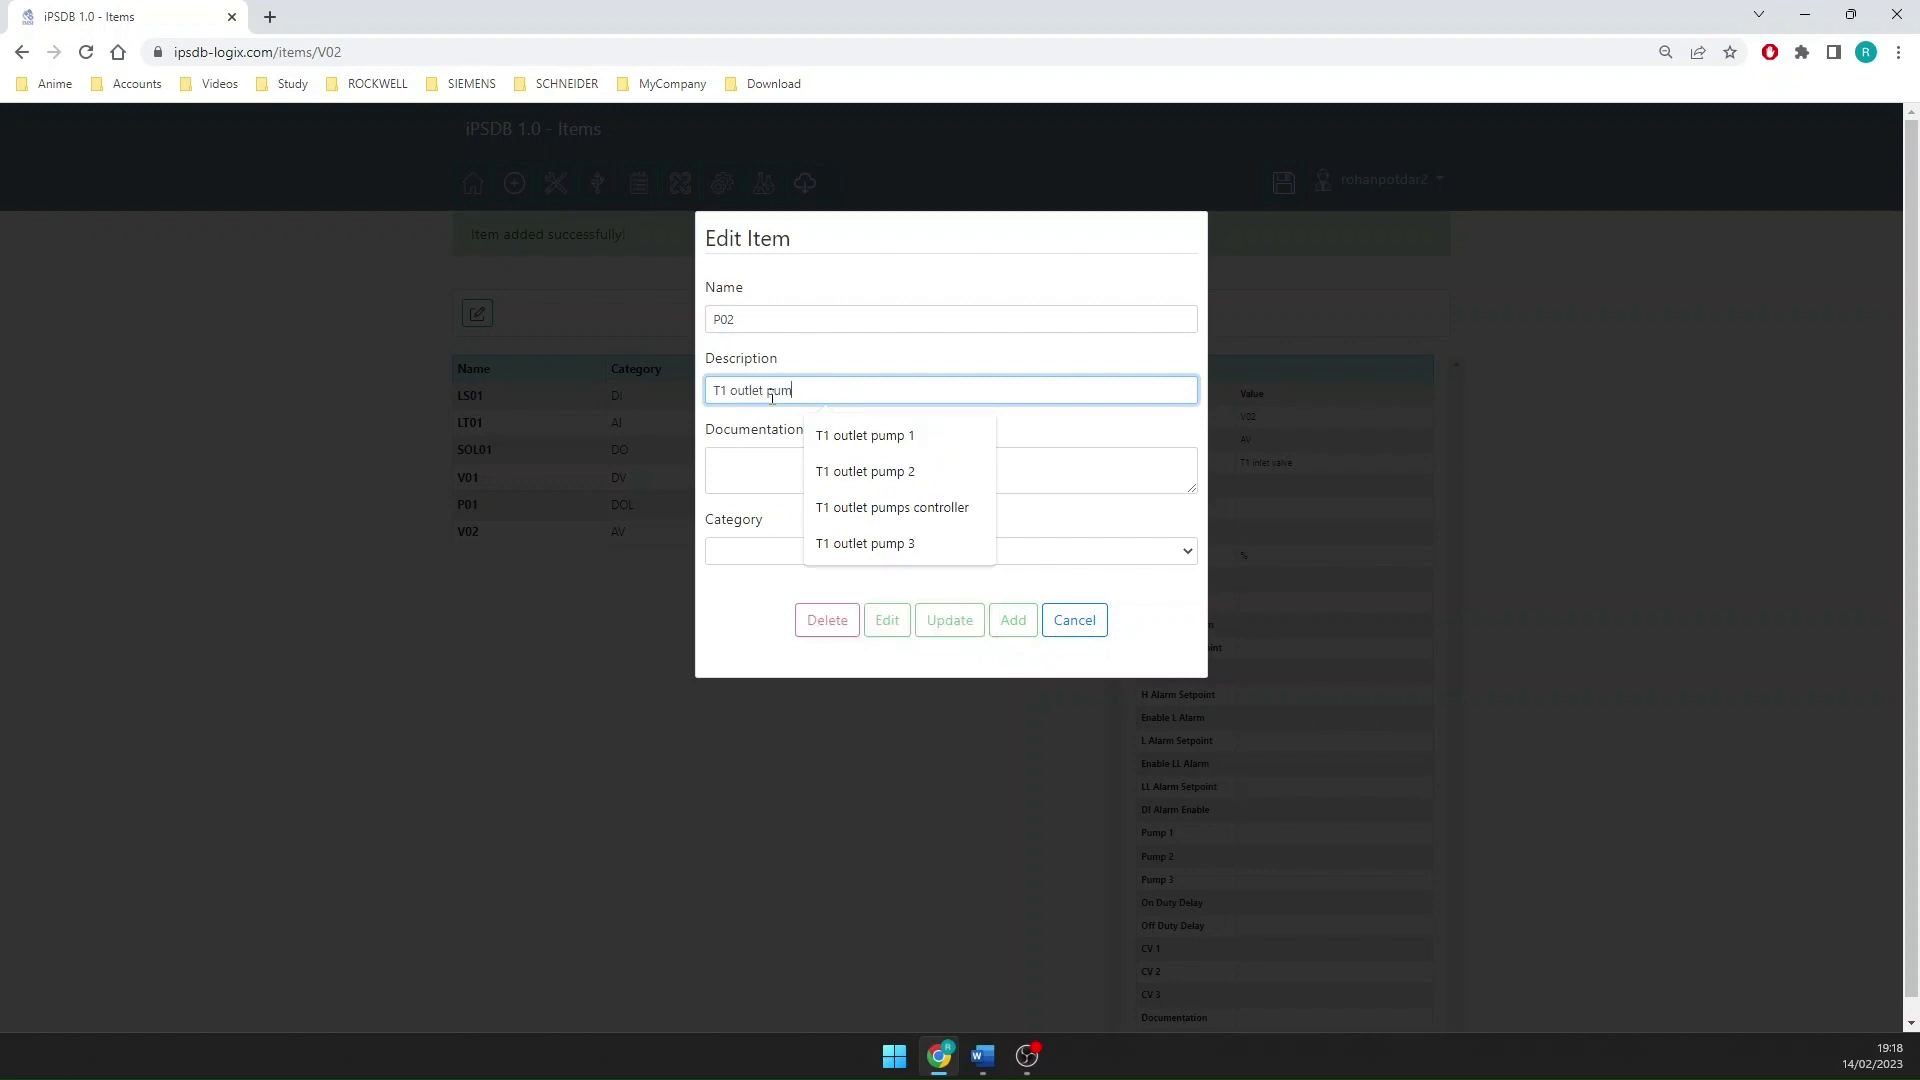
pyautogui.click(737, 558)
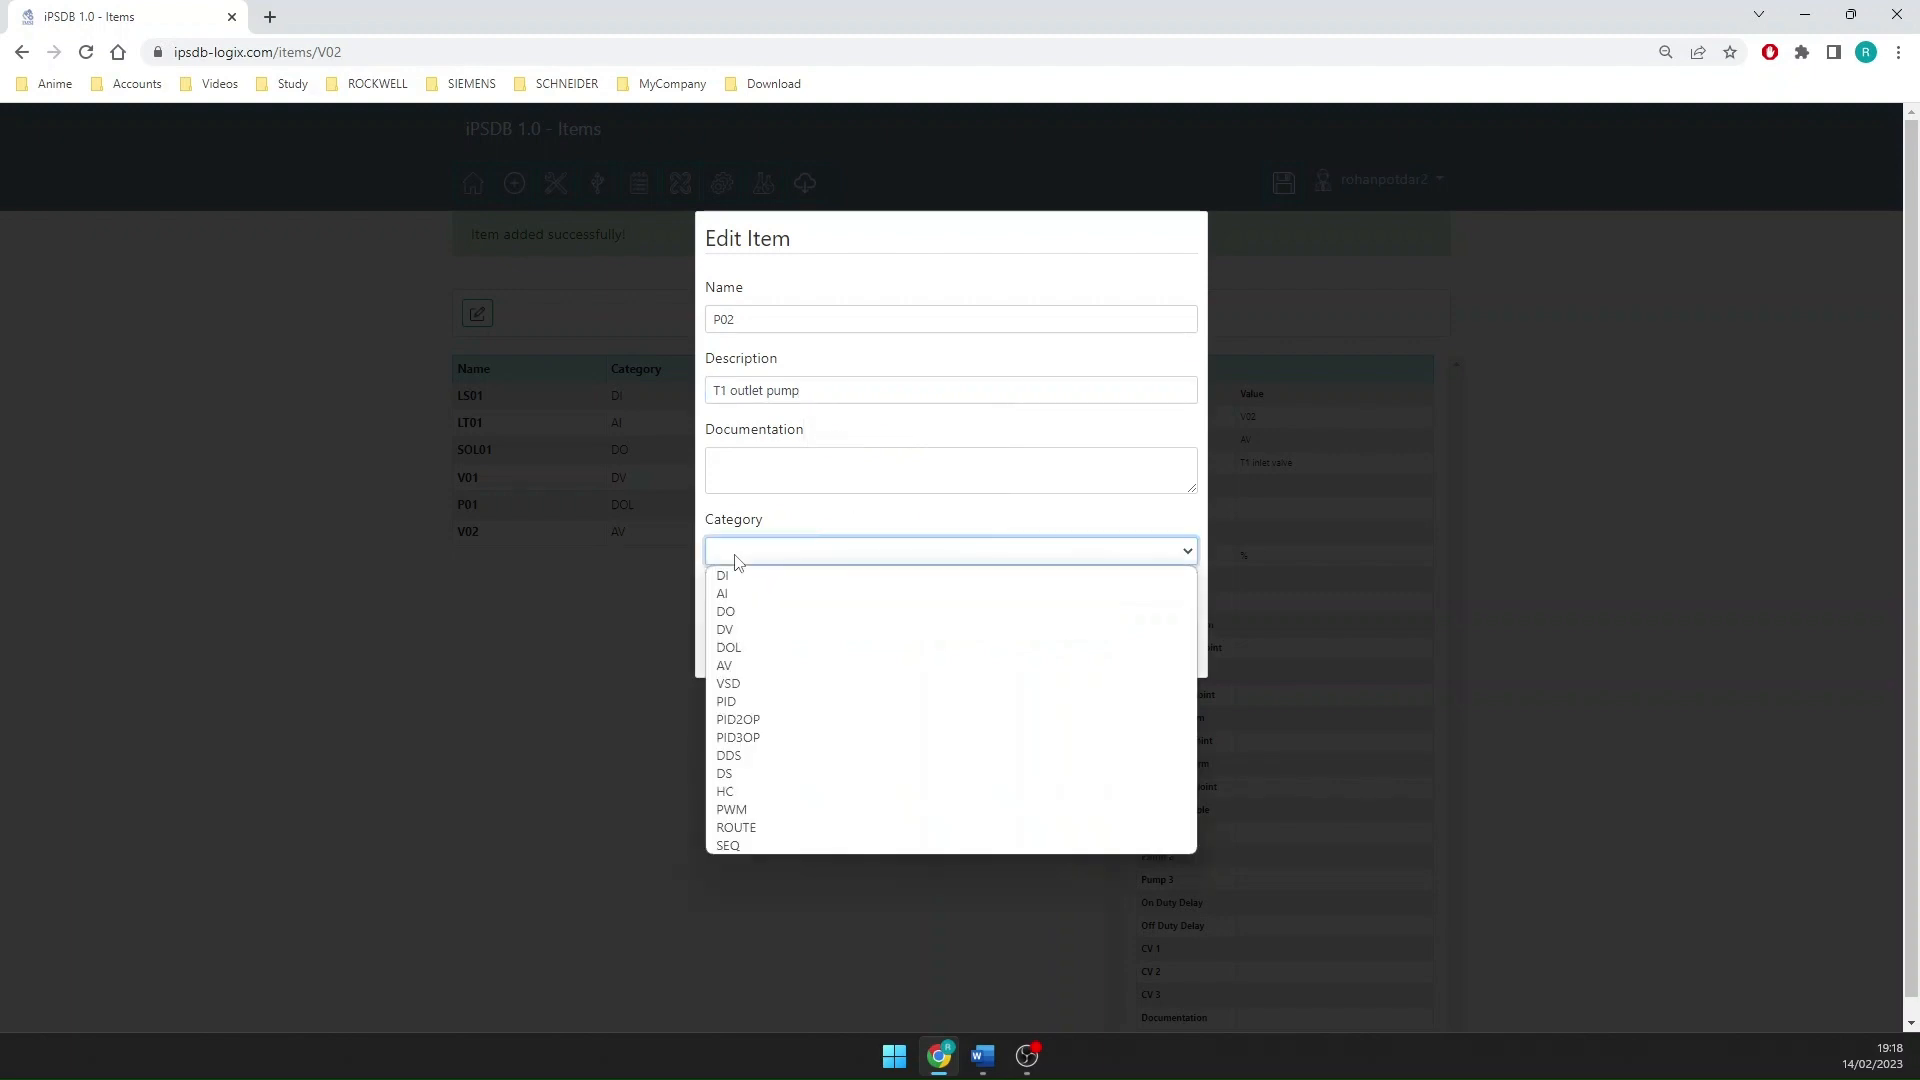
pyautogui.click(746, 686)
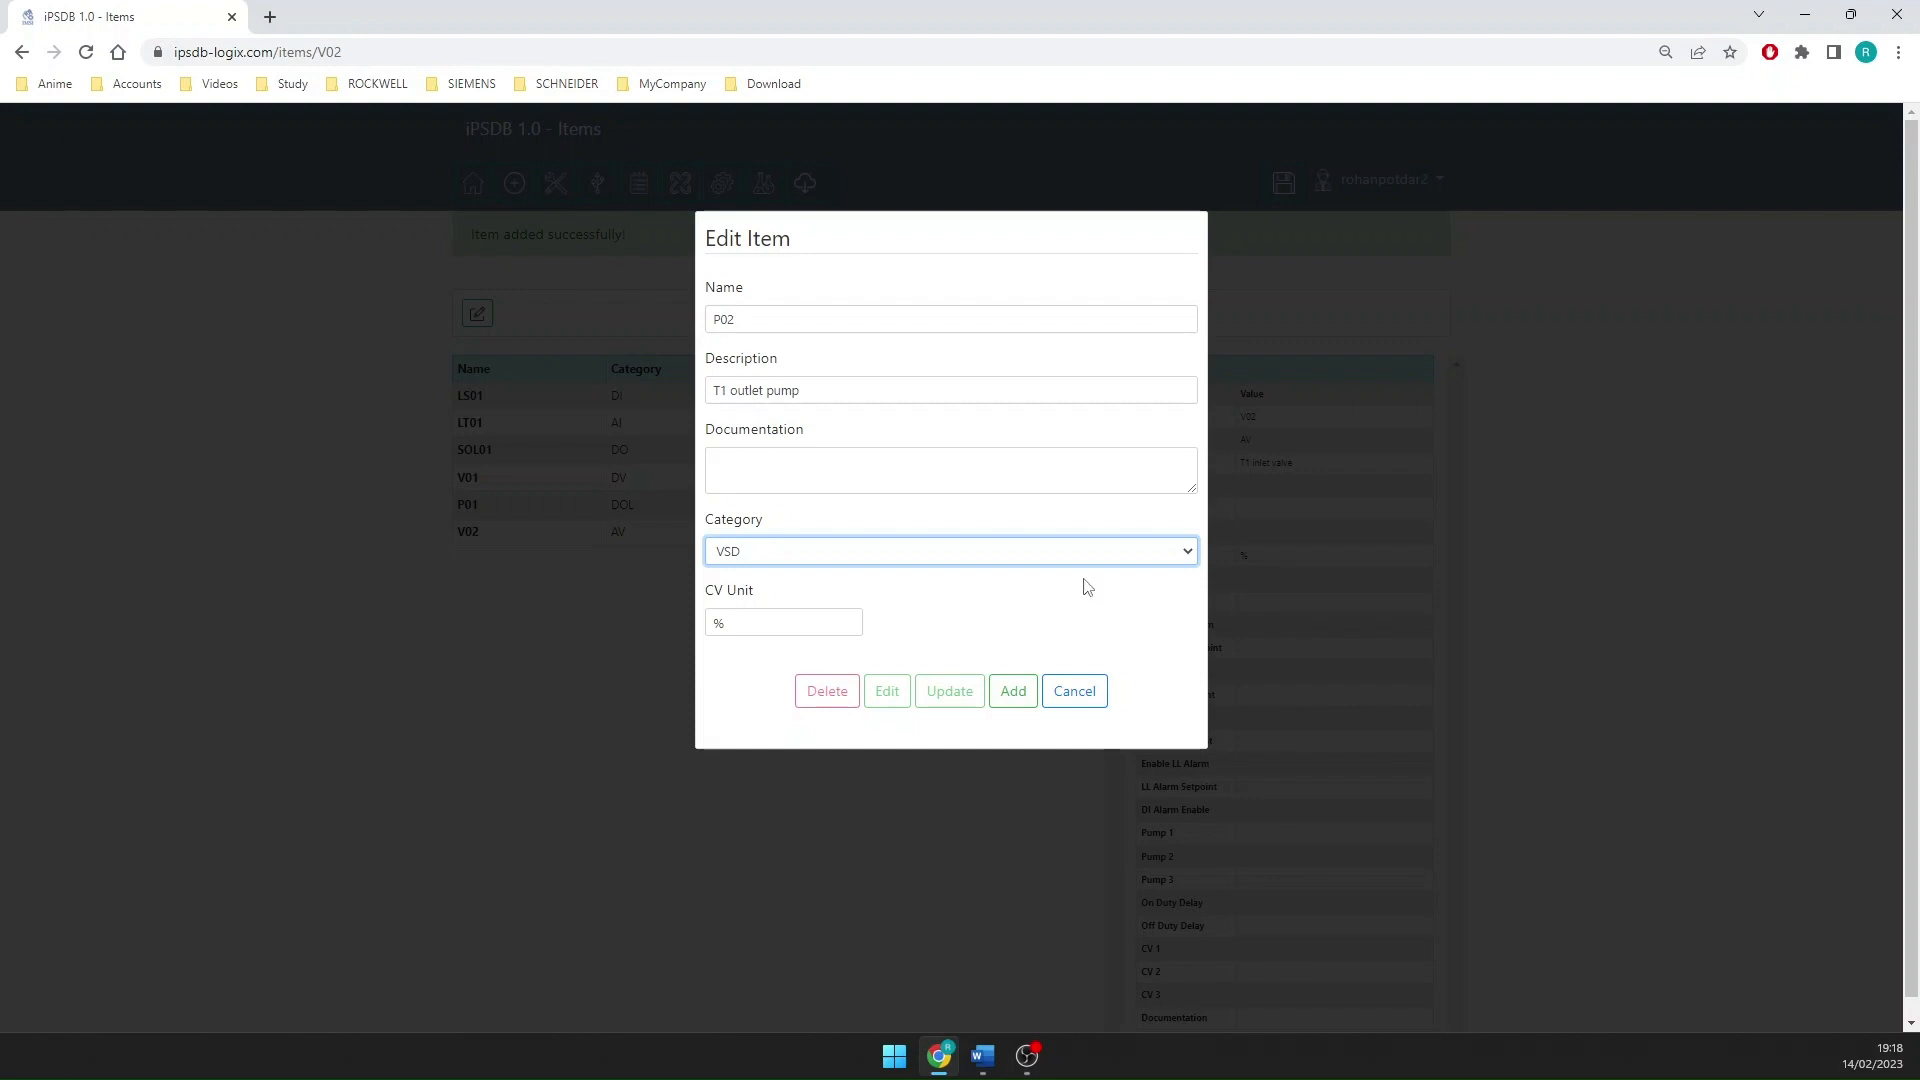
pyautogui.click(1008, 692)
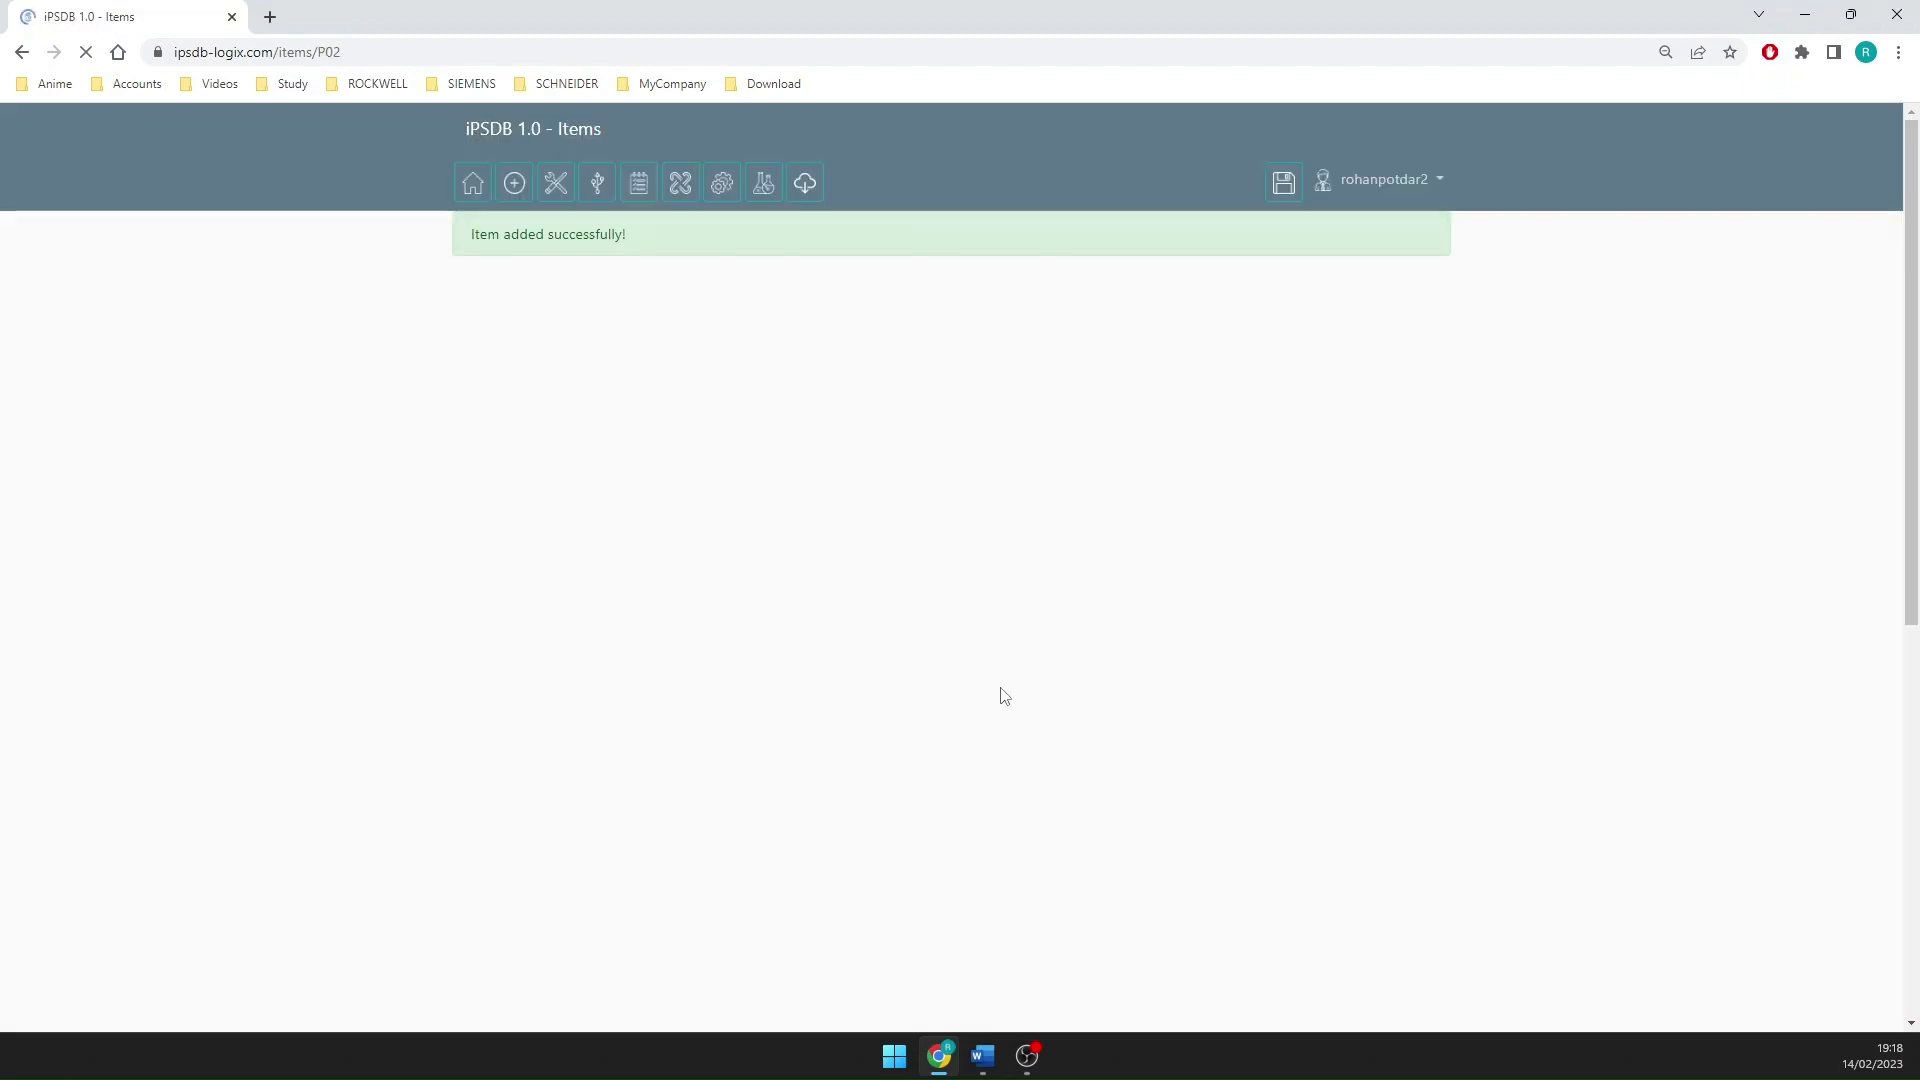
pyautogui.scroll(-1, 738, 552)
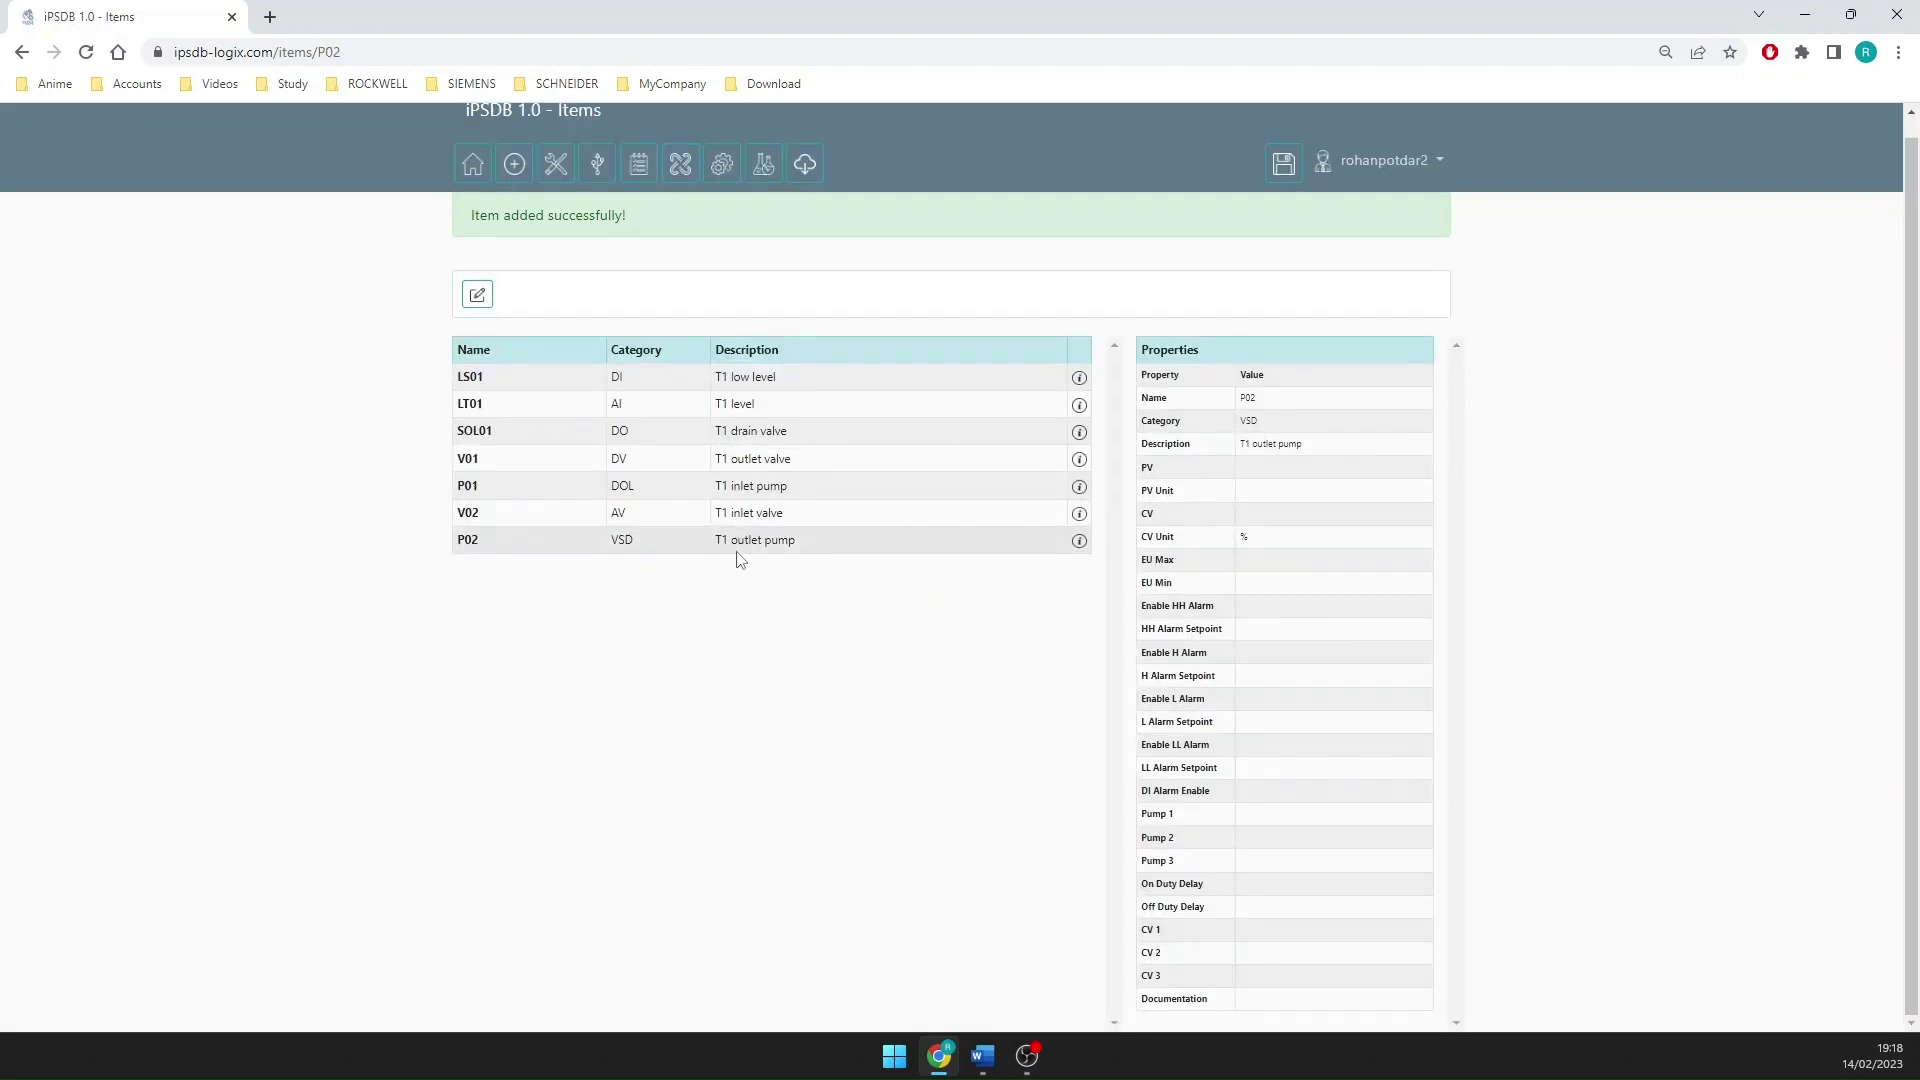